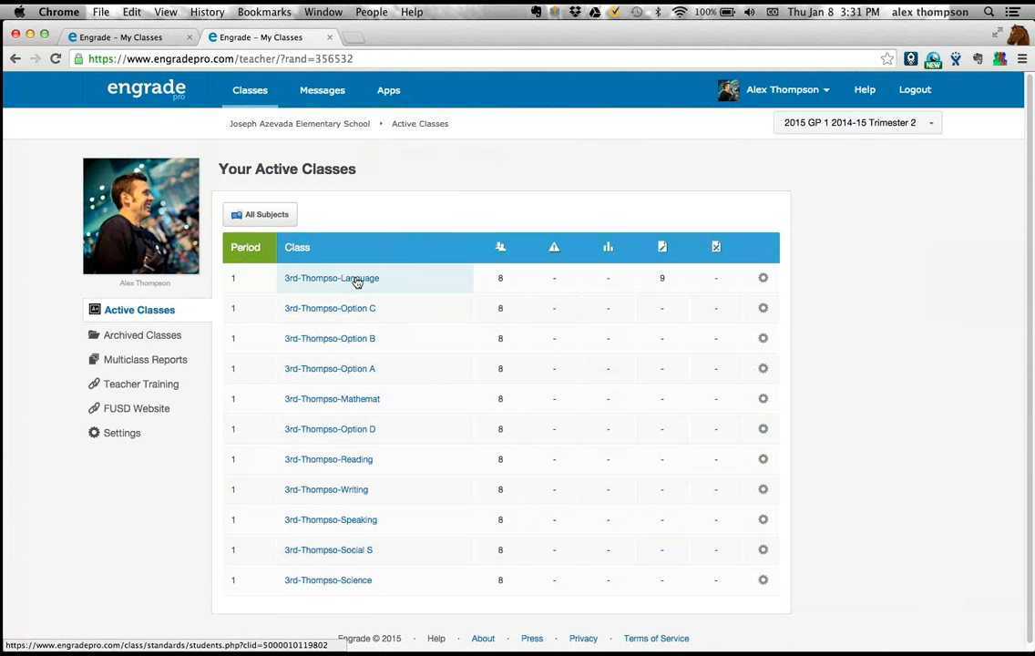
- Open the standards scores of the 3rd-grade Language class and read the descriptions of the FUSD.3.L standards
left_click(356, 280)
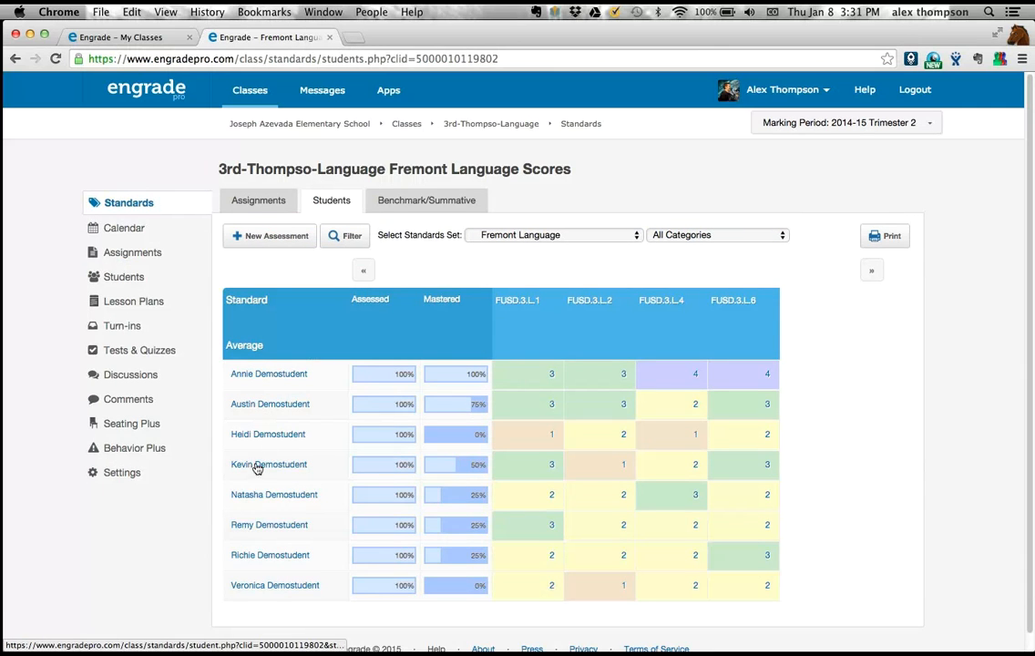
left_click(277, 558)
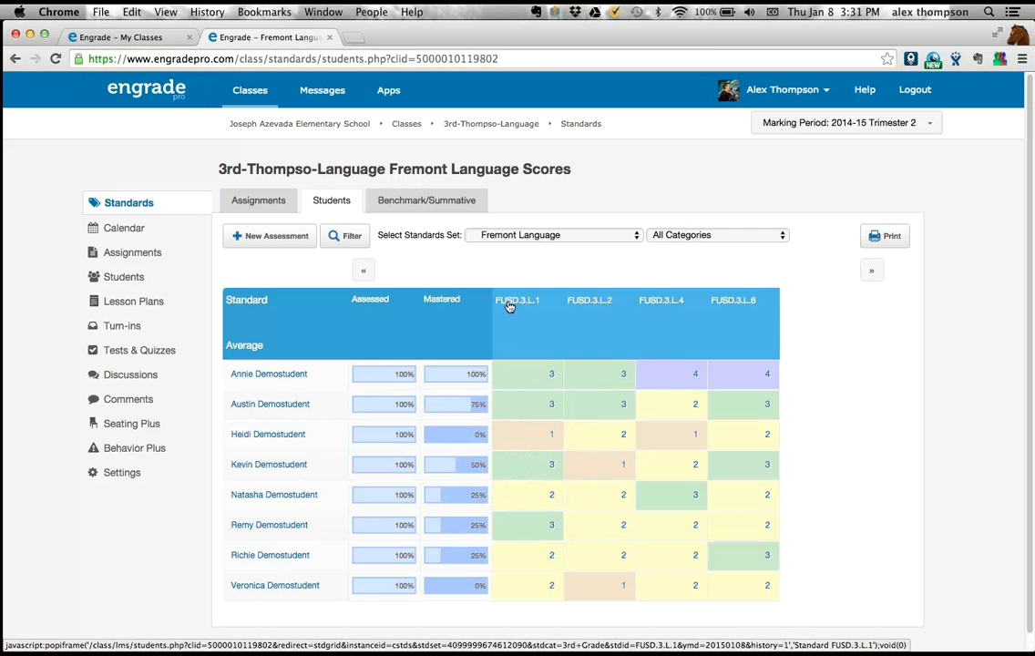
mouse_move(666, 301)
mouse_move(509, 305)
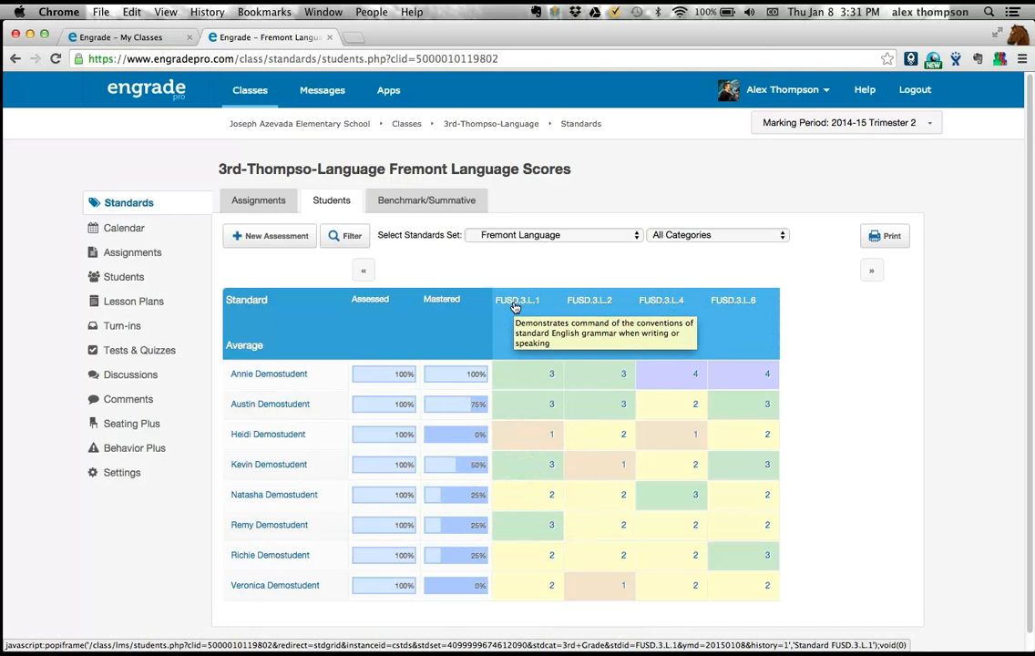
mouse_move(586, 304)
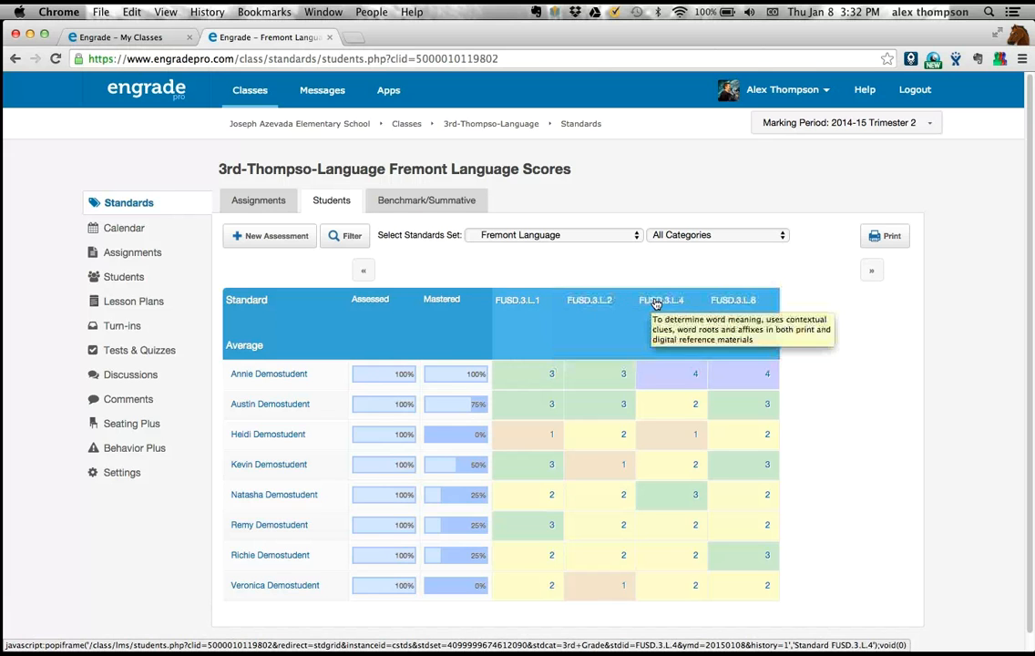
mouse_move(726, 304)
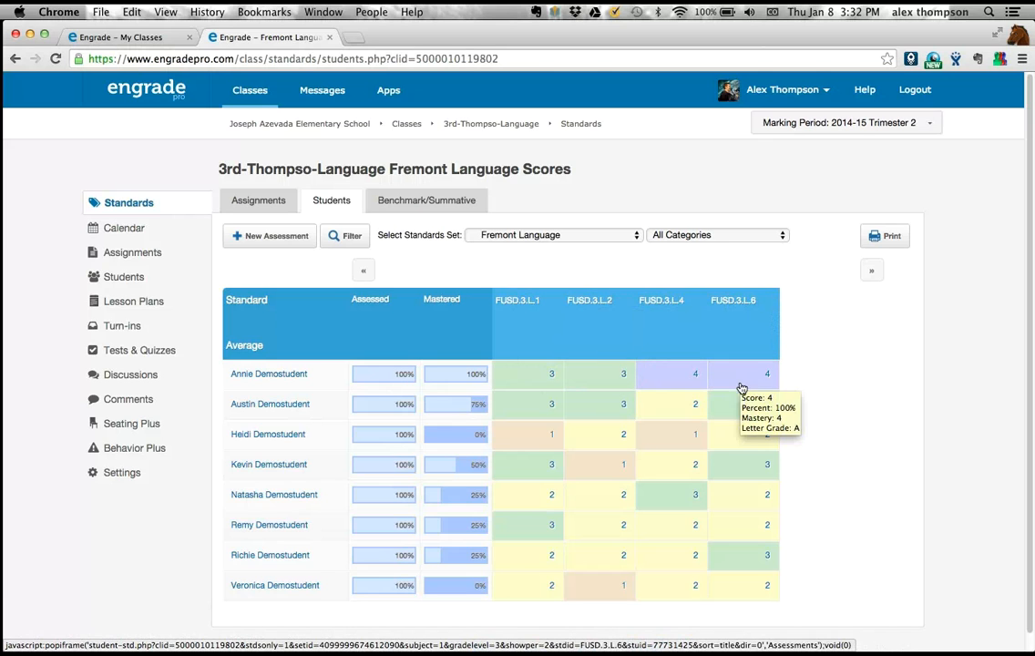
- Examine the students' assessed and mastered percentages and the score details behind individual standards in the Language scores grid
mouse_move(689, 477)
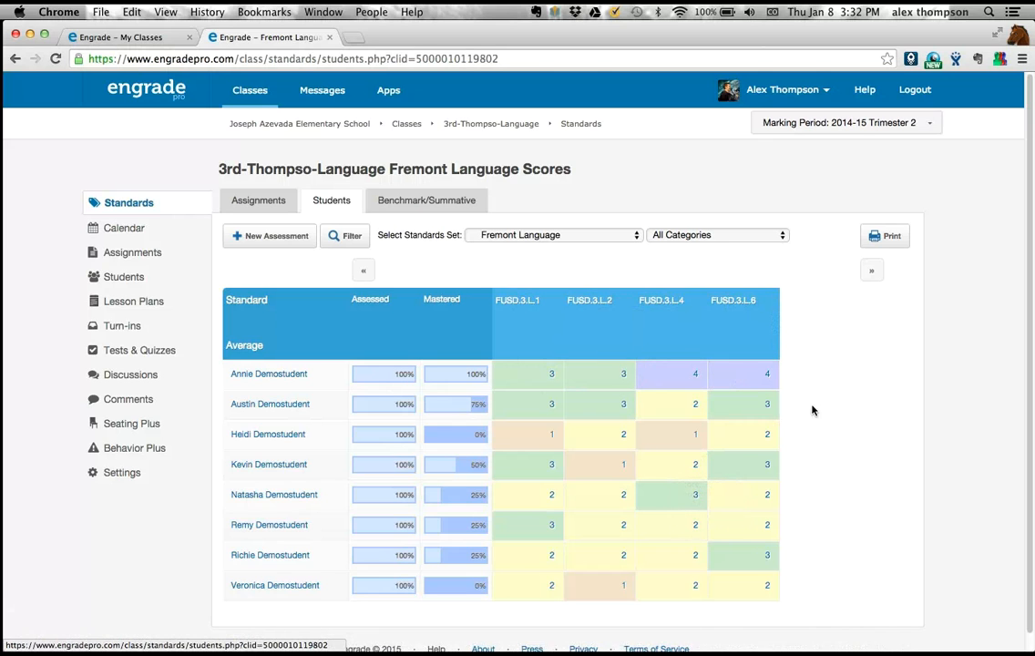
mouse_move(687, 406)
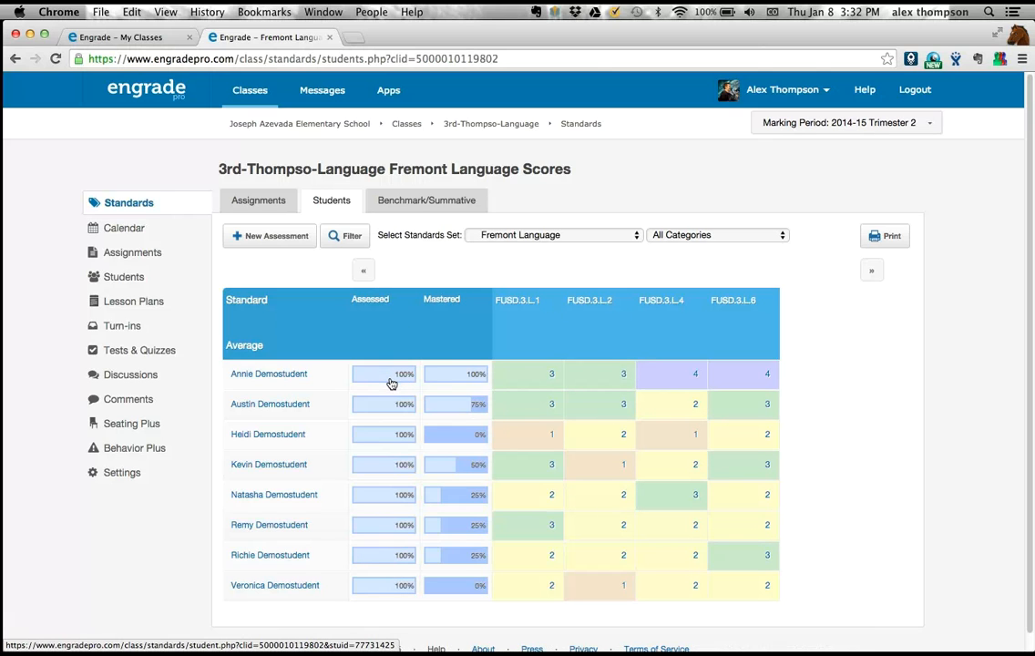
mouse_move(392, 383)
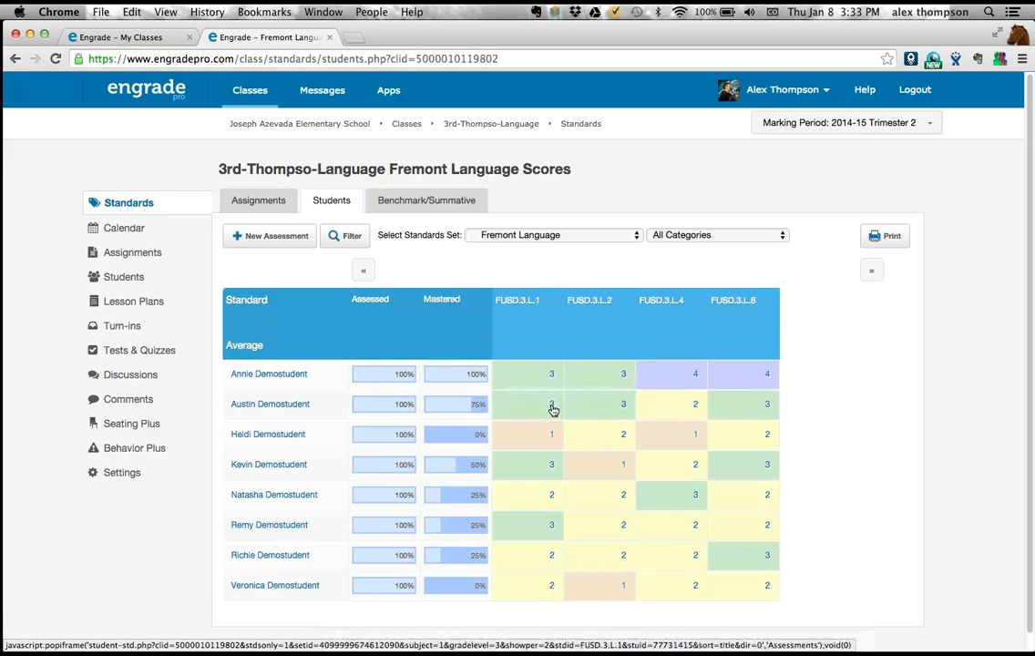
mouse_move(546, 395)
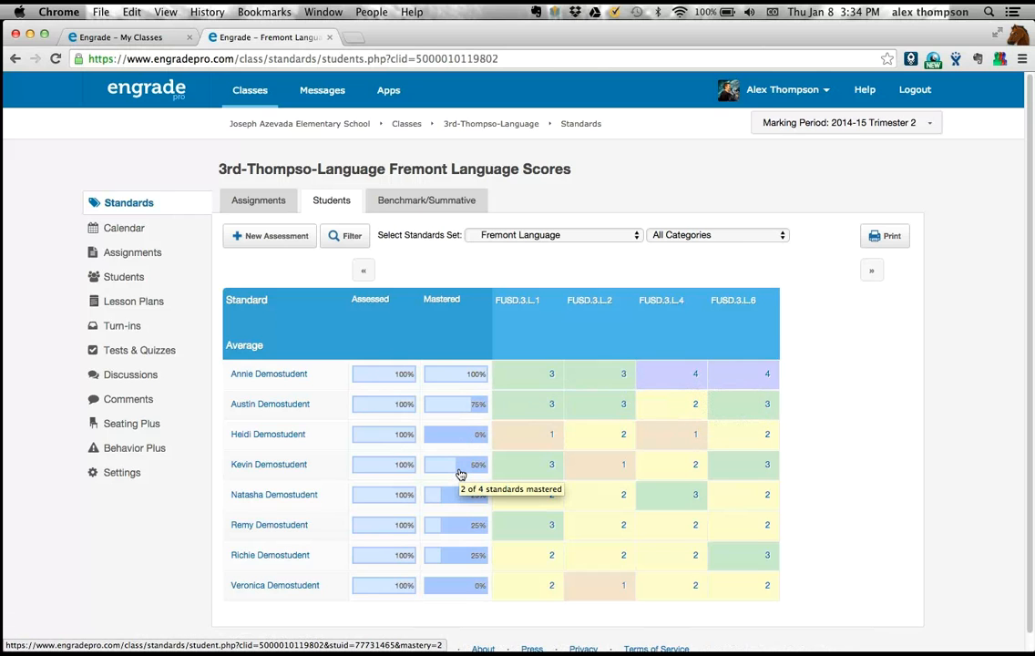
mouse_move(516, 475)
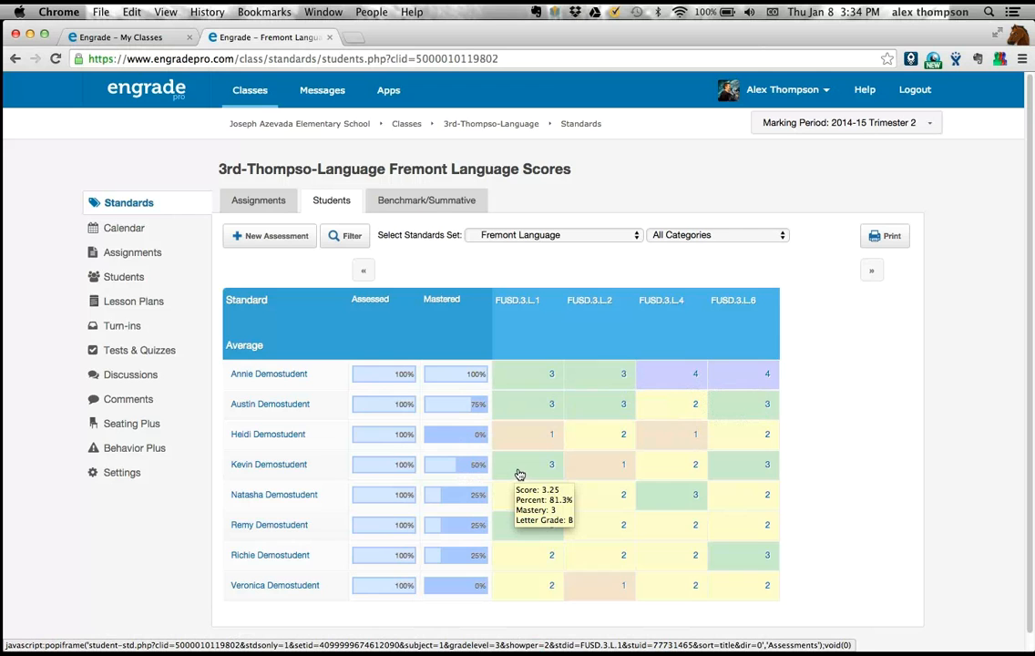
mouse_move(739, 479)
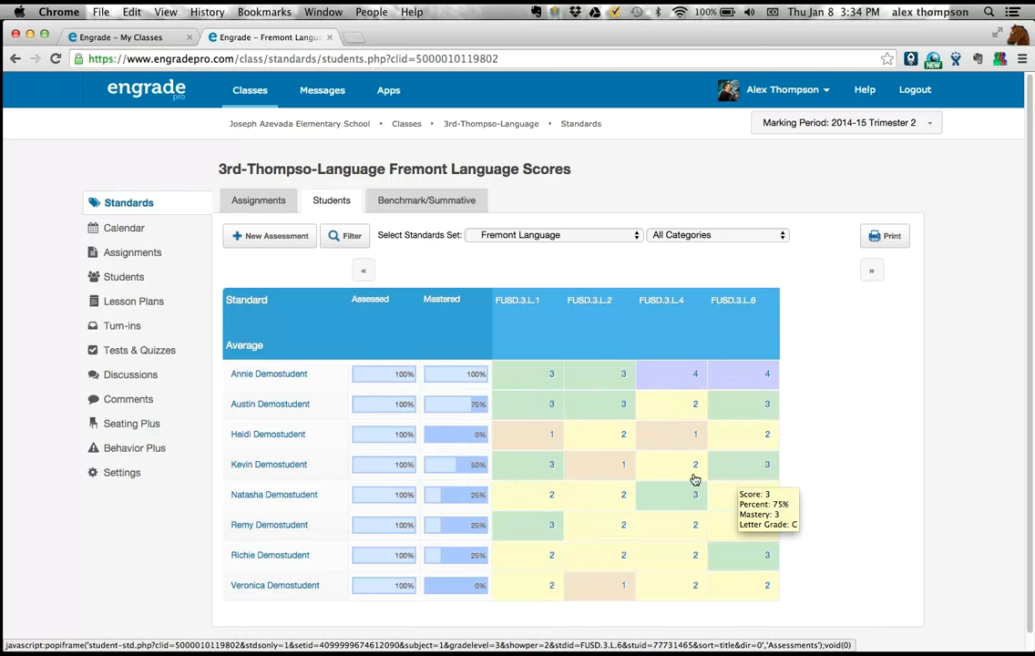
mouse_move(678, 472)
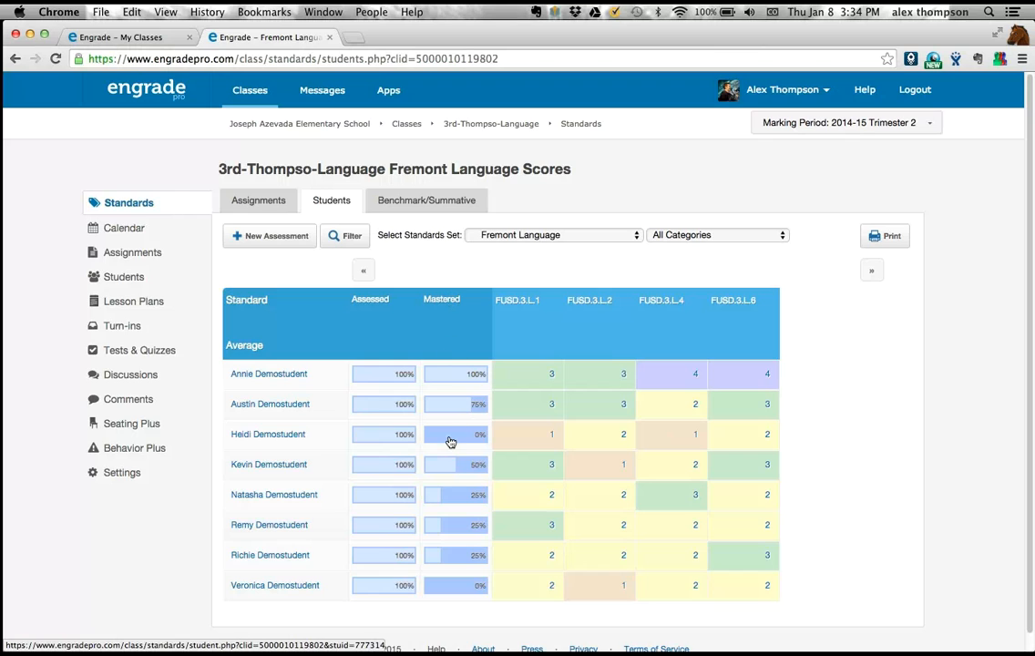
mouse_move(450, 440)
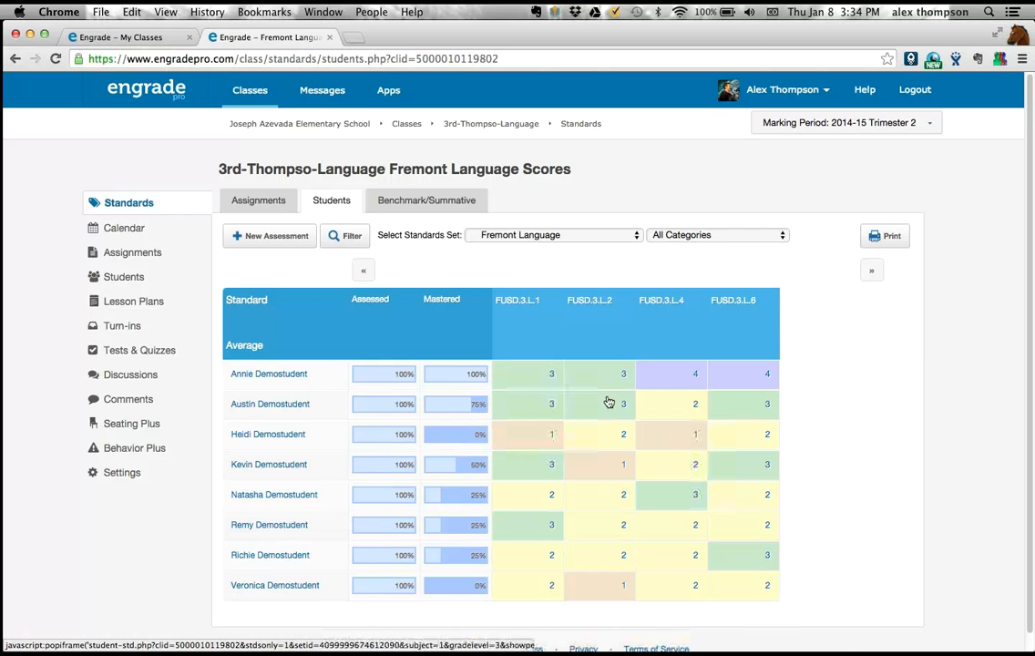
mouse_move(652, 443)
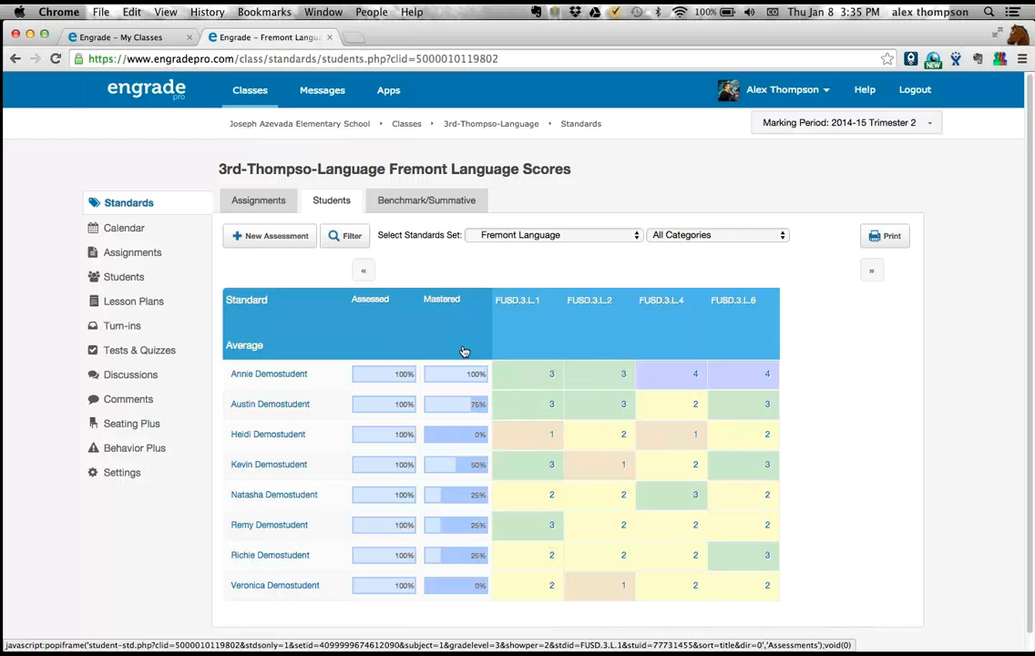
- Return to the active classes list and open the 3rd-grade Mathematics class
left_click(164, 88)
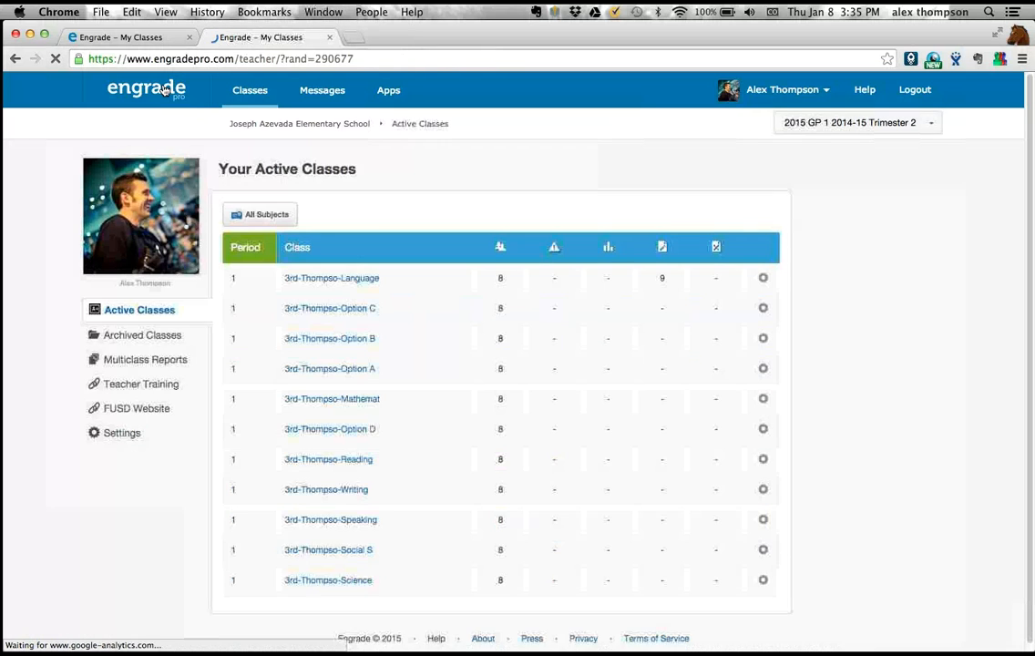
left_click(264, 215)
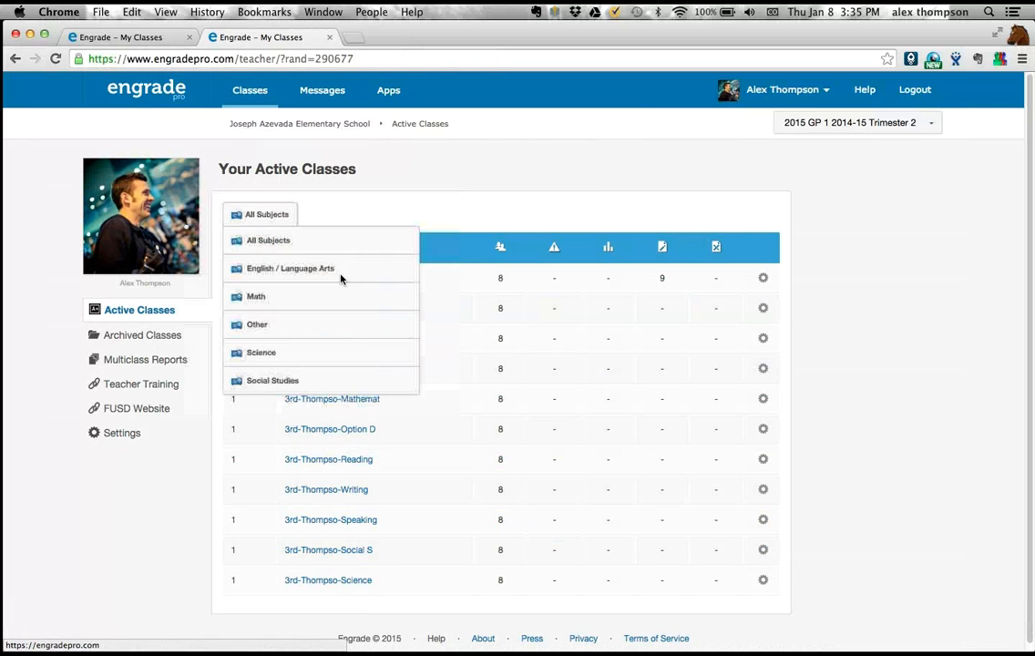
left_click(351, 399)
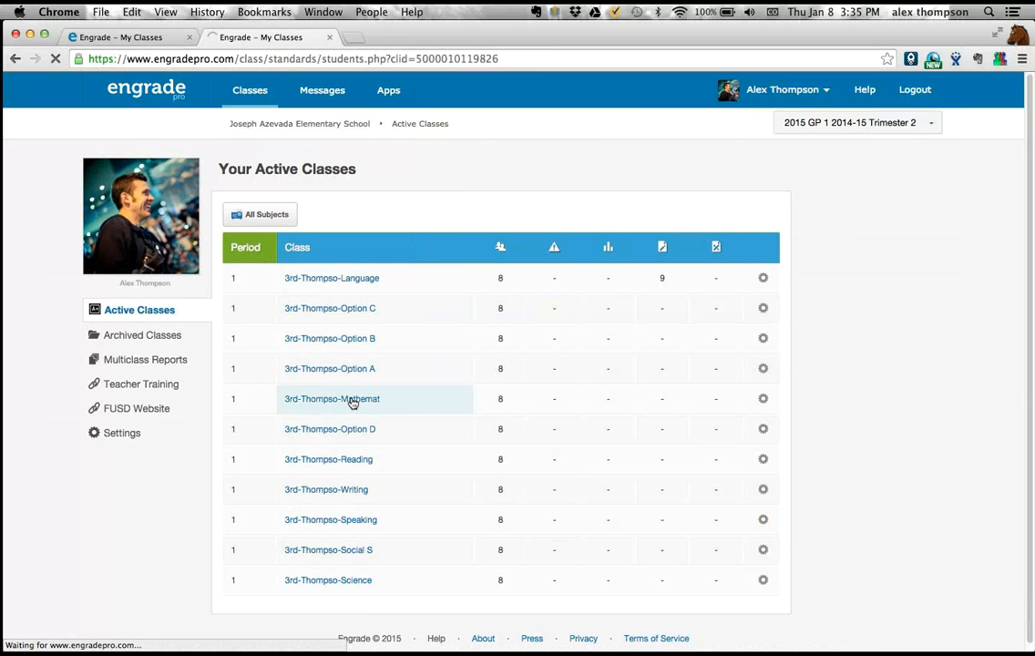
- Switch the Mathematics class's standards set from Common Core to Fremont Mathematics
scroll(567, 445, "right", 8)
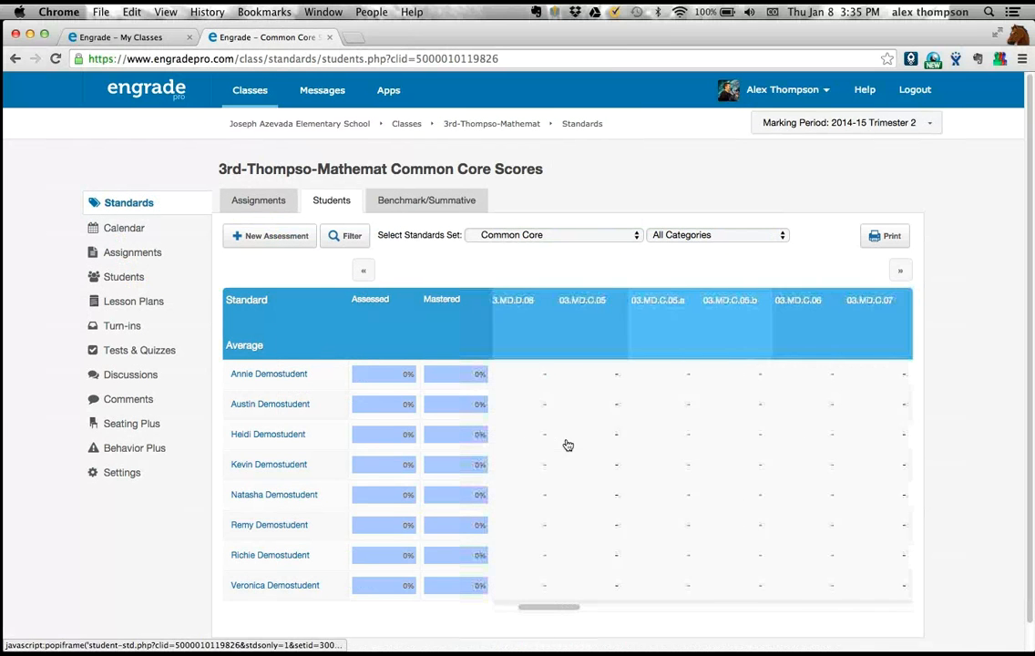
scroll(567, 445, "right", 5)
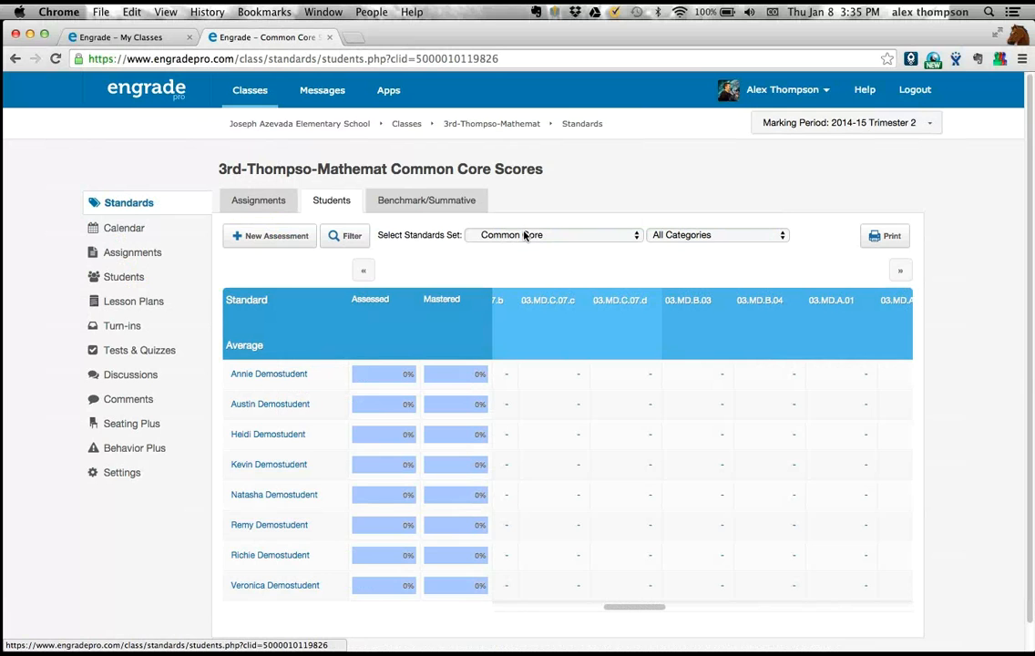
left_click(557, 235)
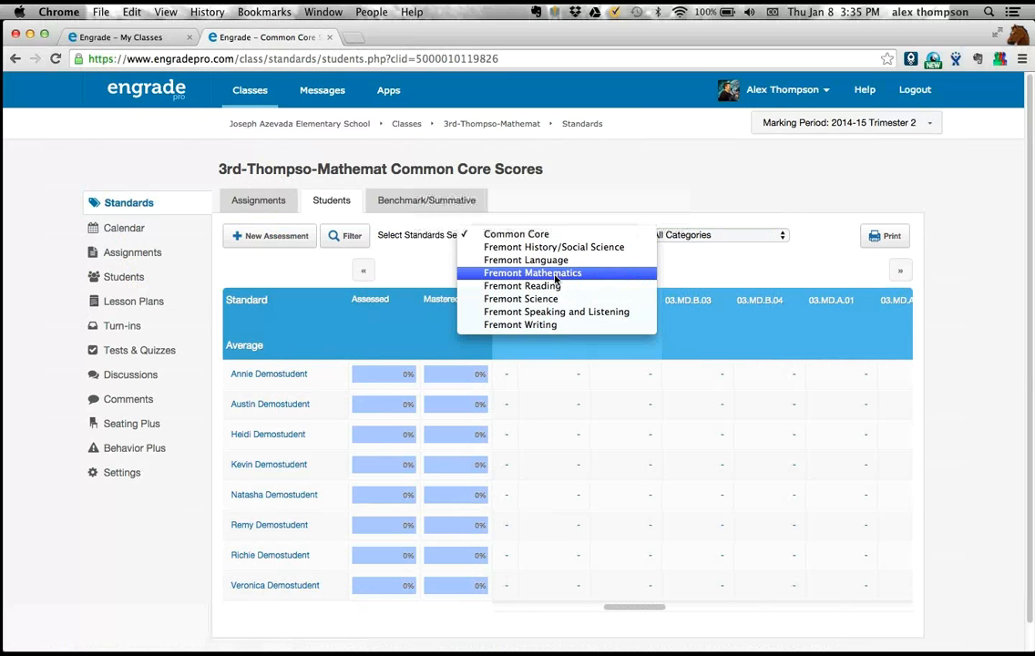
left_click(546, 272)
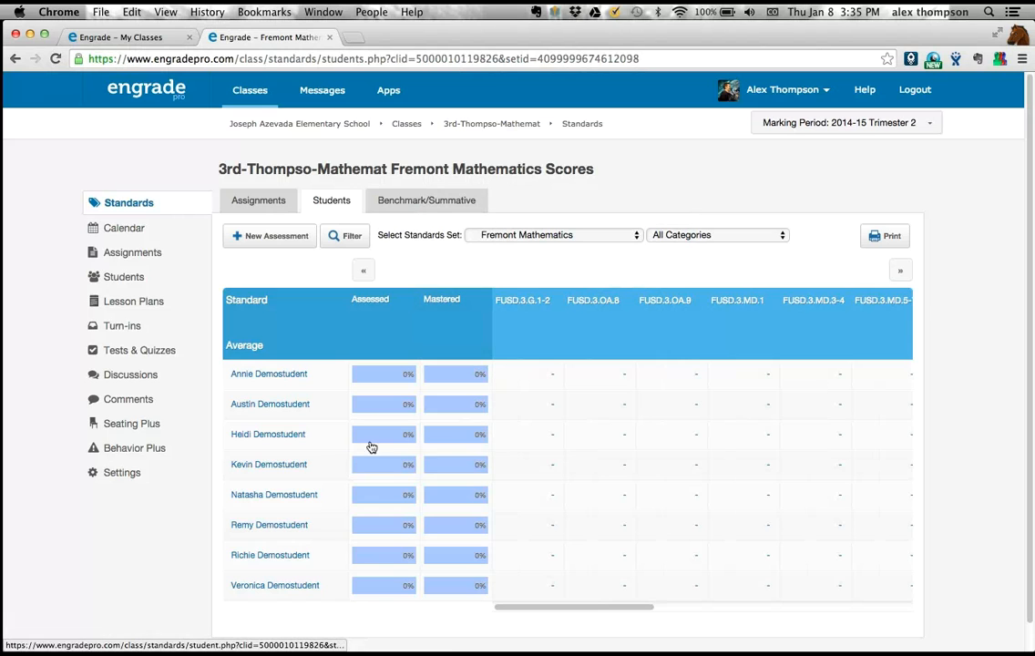
- Open the Mathematics class's basic settings and review the available Sort Students and Name Order options
left_click(119, 472)
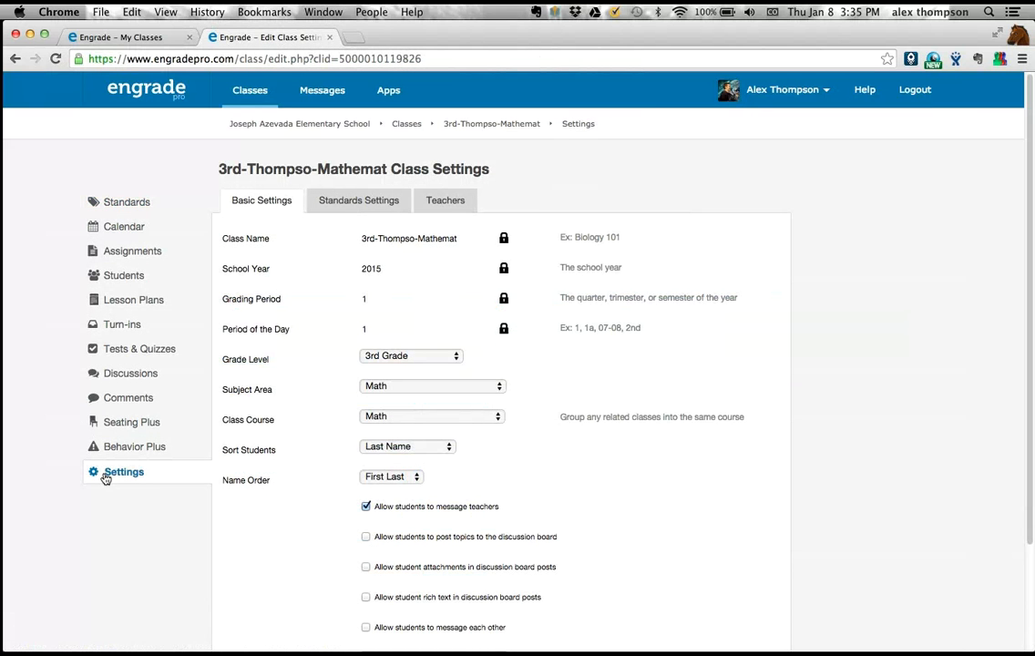
scroll(307, 334, "down", 3)
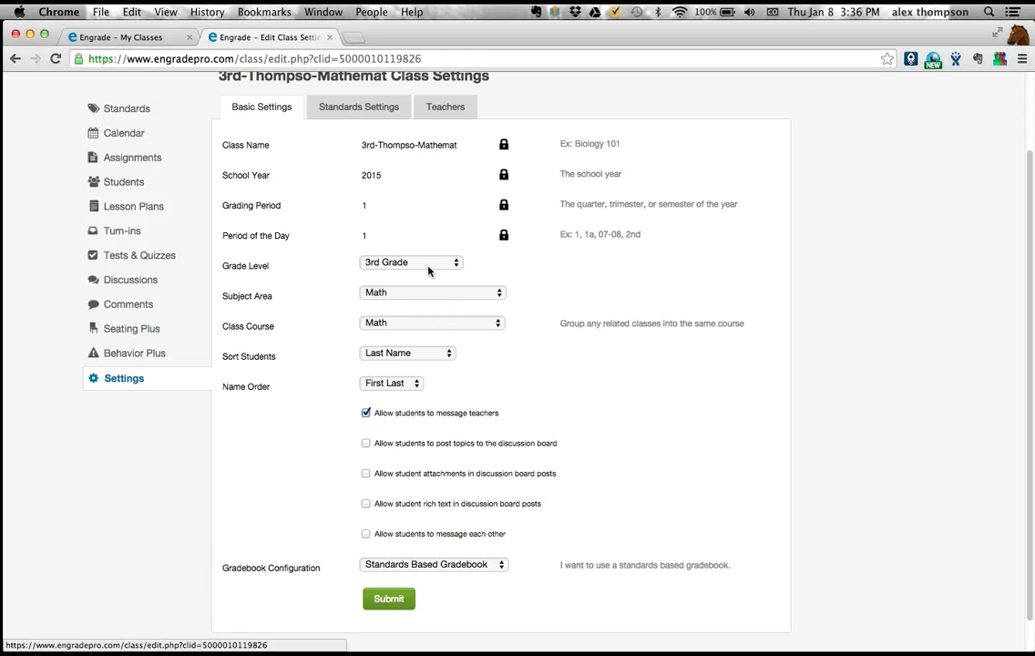
left_click(382, 356)
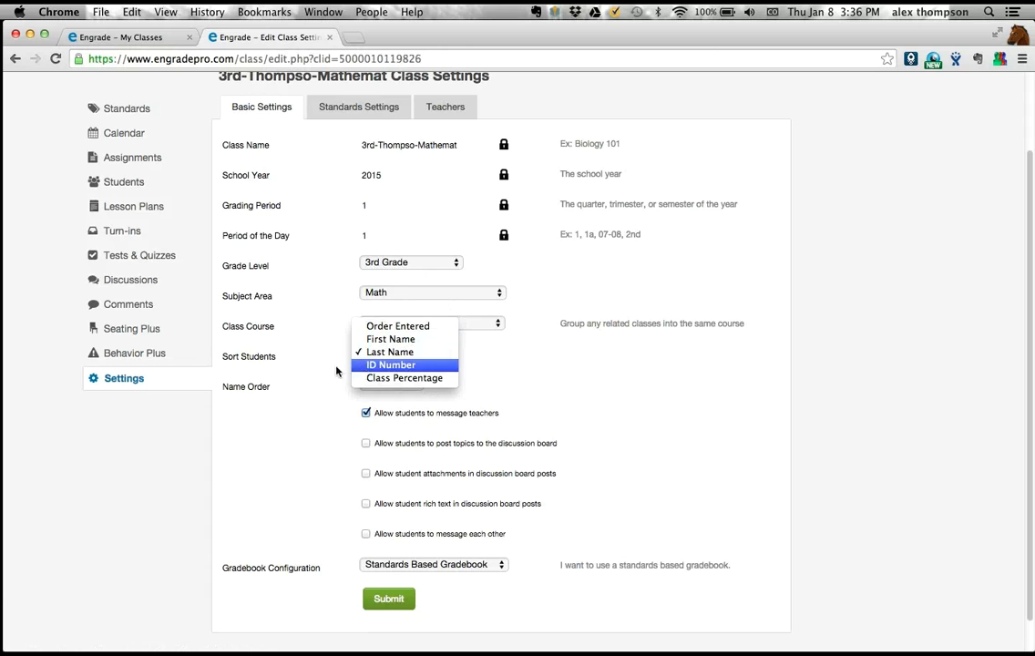
left_click(335, 371)
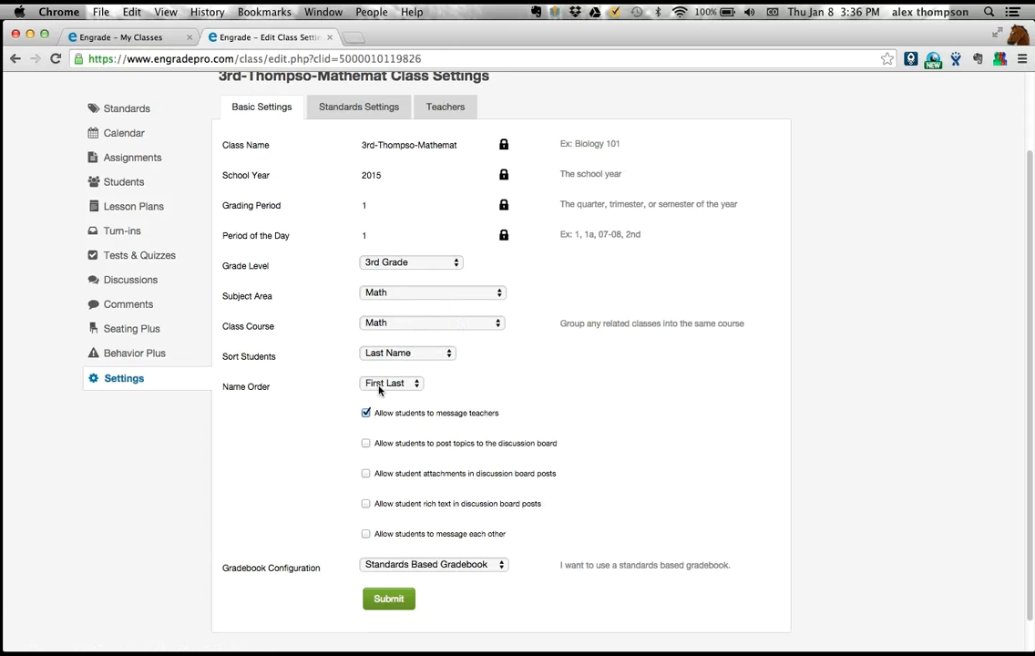
left_click(380, 386)
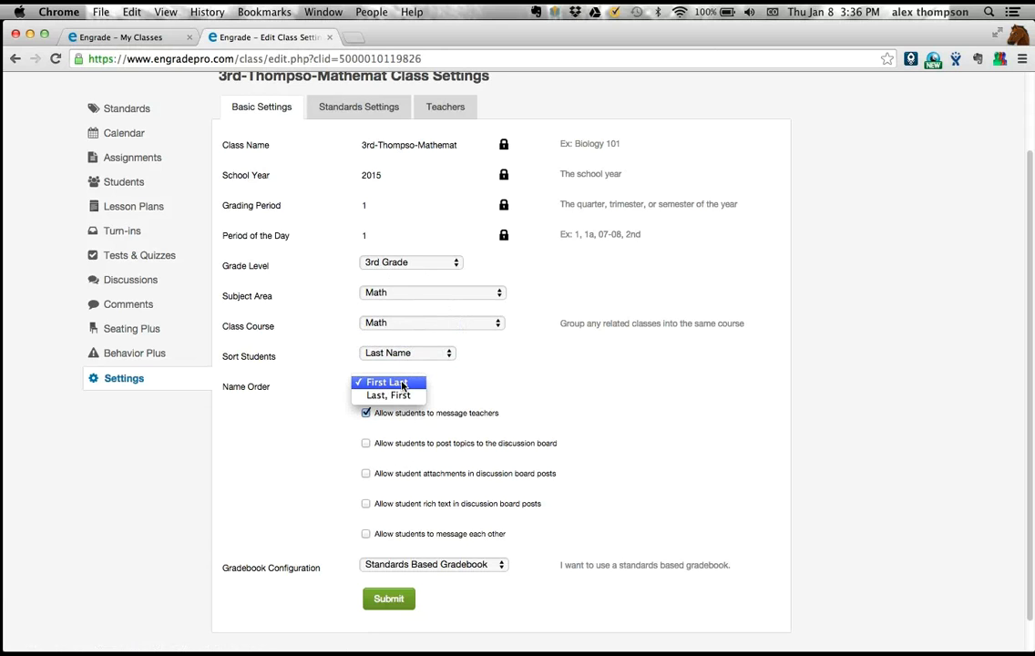
left_click(310, 412)
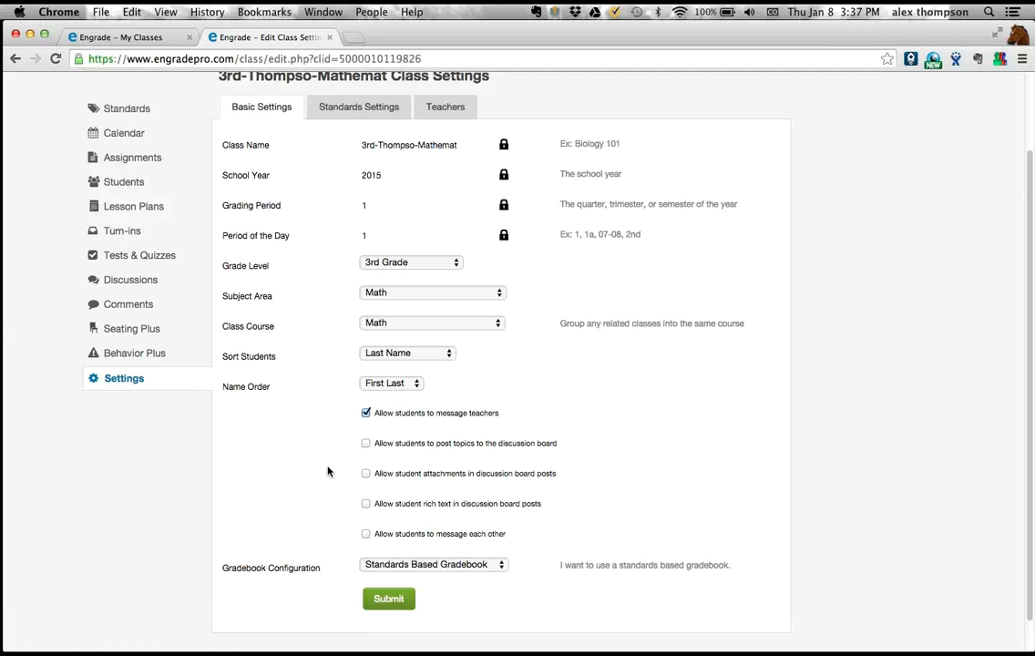
- Review the Gradebook Configuration options and keep Standards Based Gradebook selected
scroll(328, 471, "down", 2)
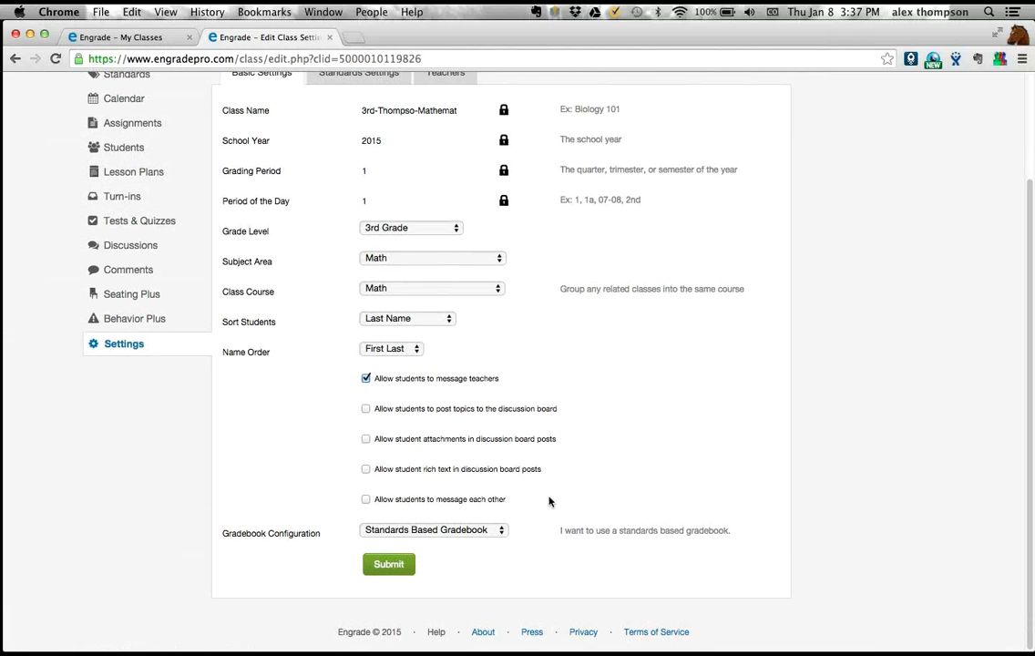
left_click(388, 530)
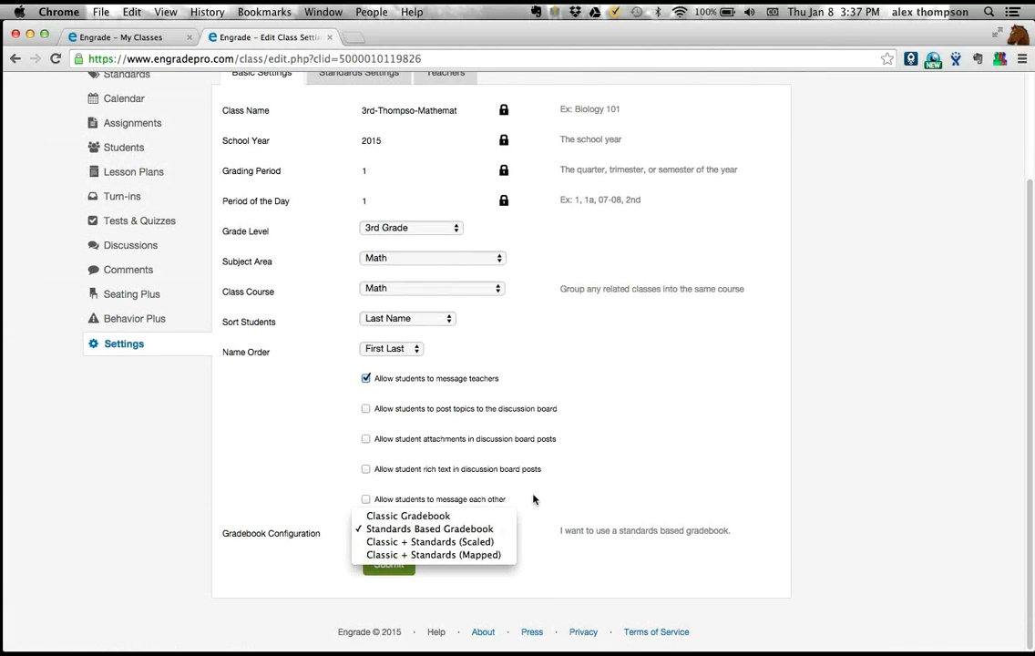
left_click(476, 444)
left_click(479, 534)
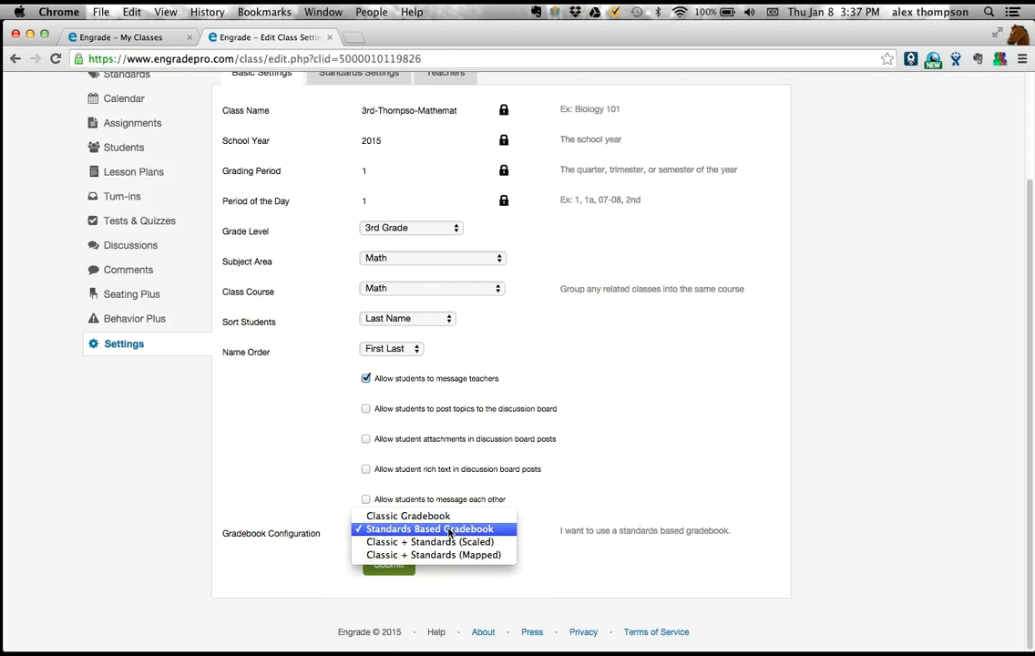
left_click(448, 533)
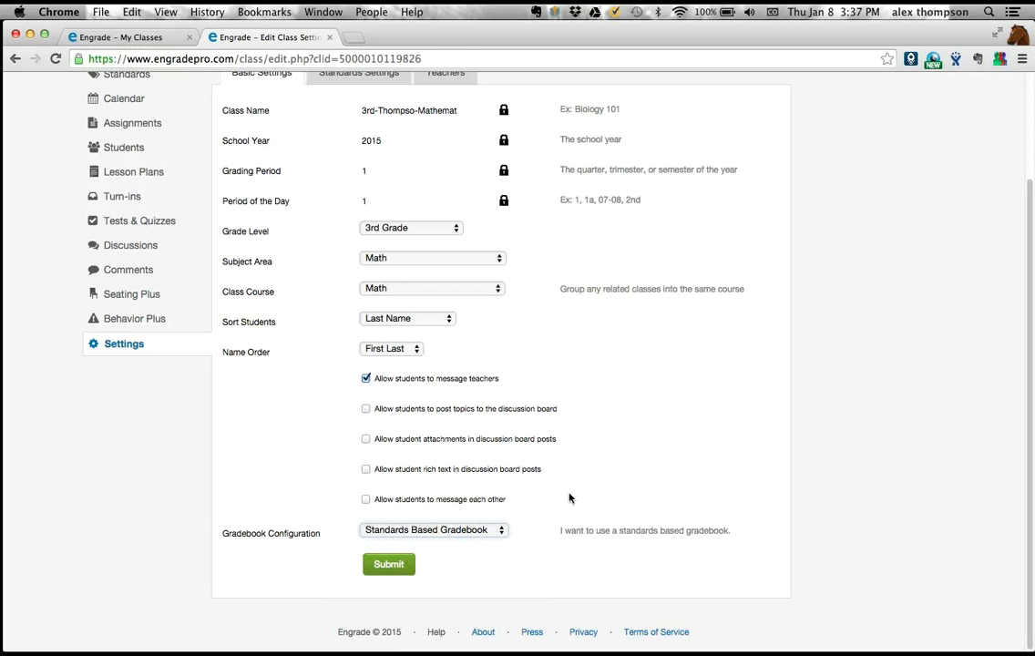
- Open the class's standards settings and review the standards scale choices, grade ranges, mastery score and assessment categories
scroll(569, 498, "up", 5)
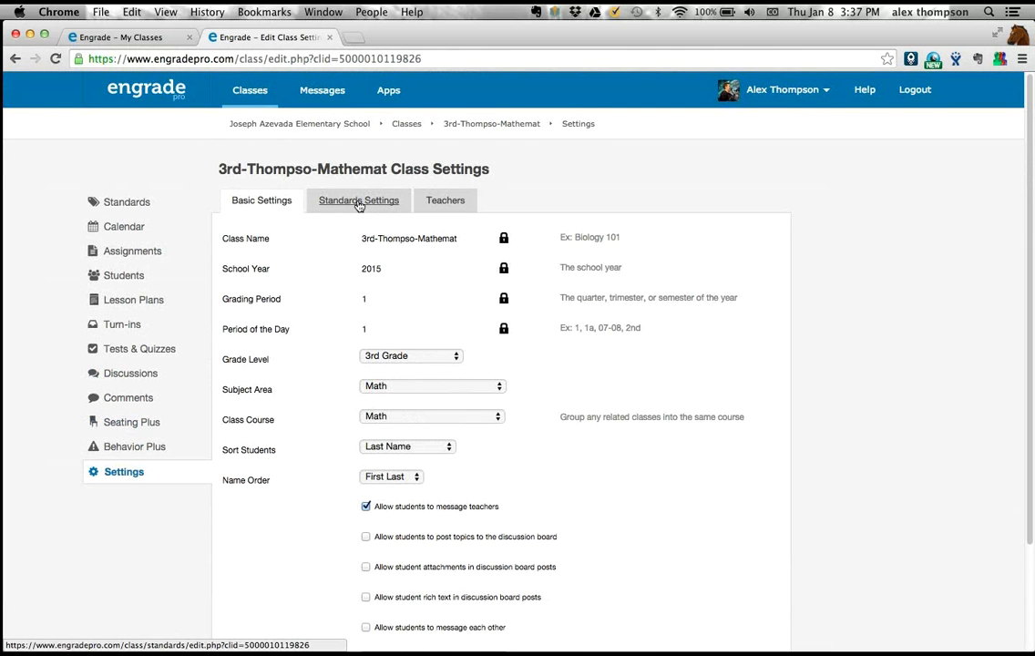
left_click(359, 202)
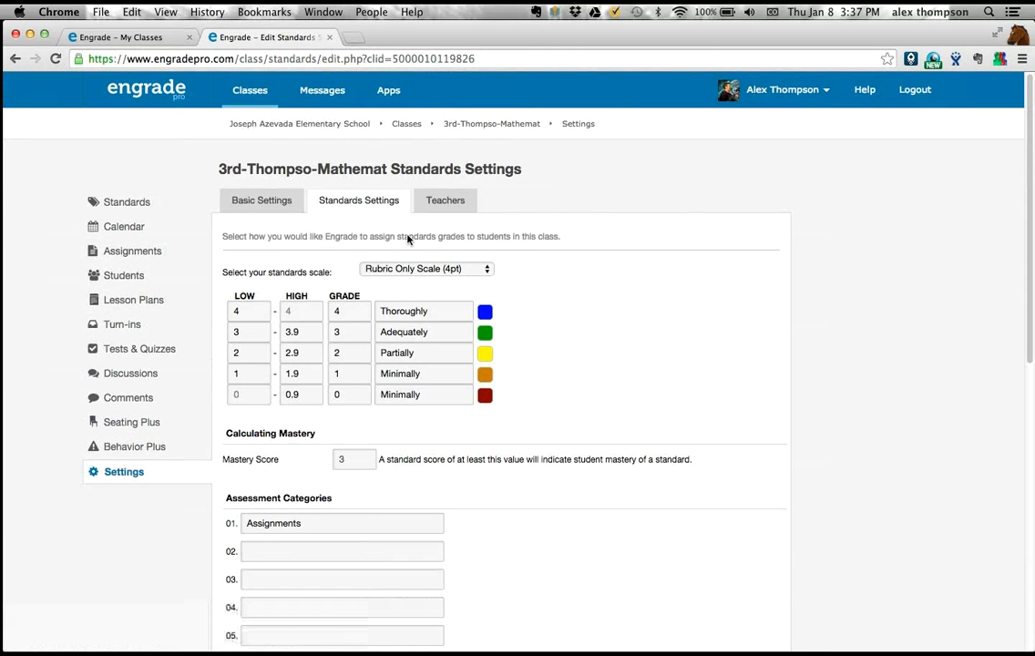
left_click(472, 275)
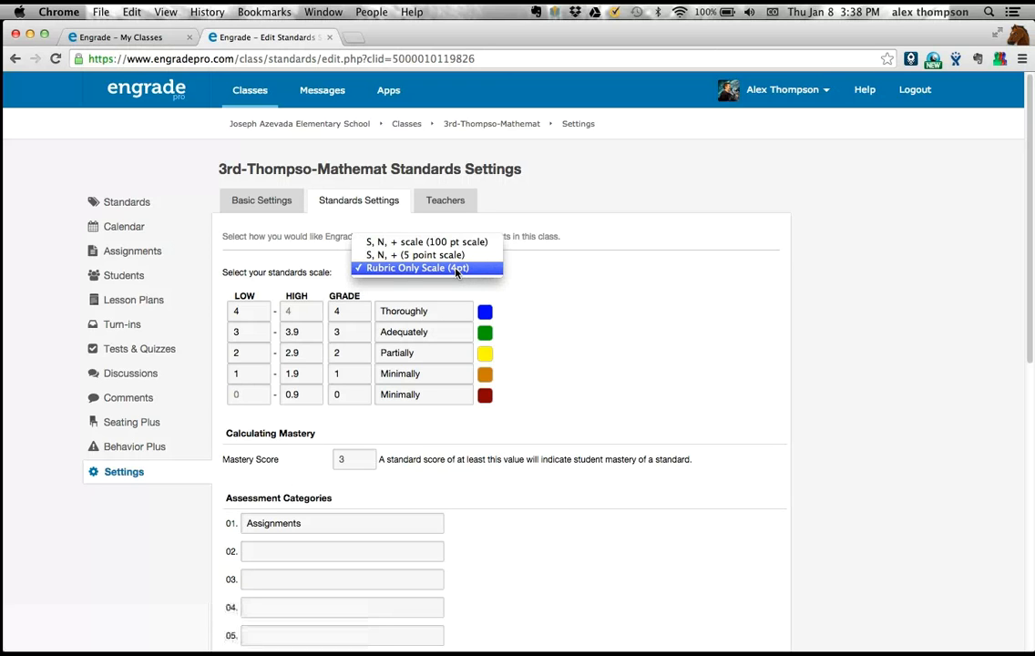
left_click(557, 275)
scroll(484, 311, "down", 1)
scroll(485, 311, "down", 2)
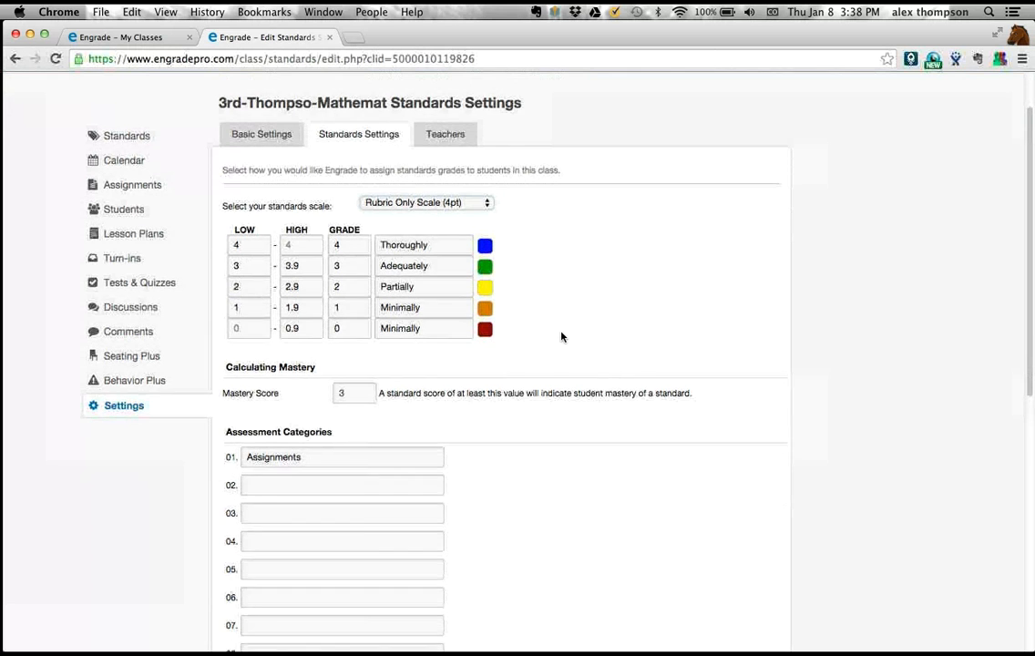
- Review the class's mastery score, assessment categories, standard score calculation, display options and standards filtering
scroll(561, 337, "down", 5)
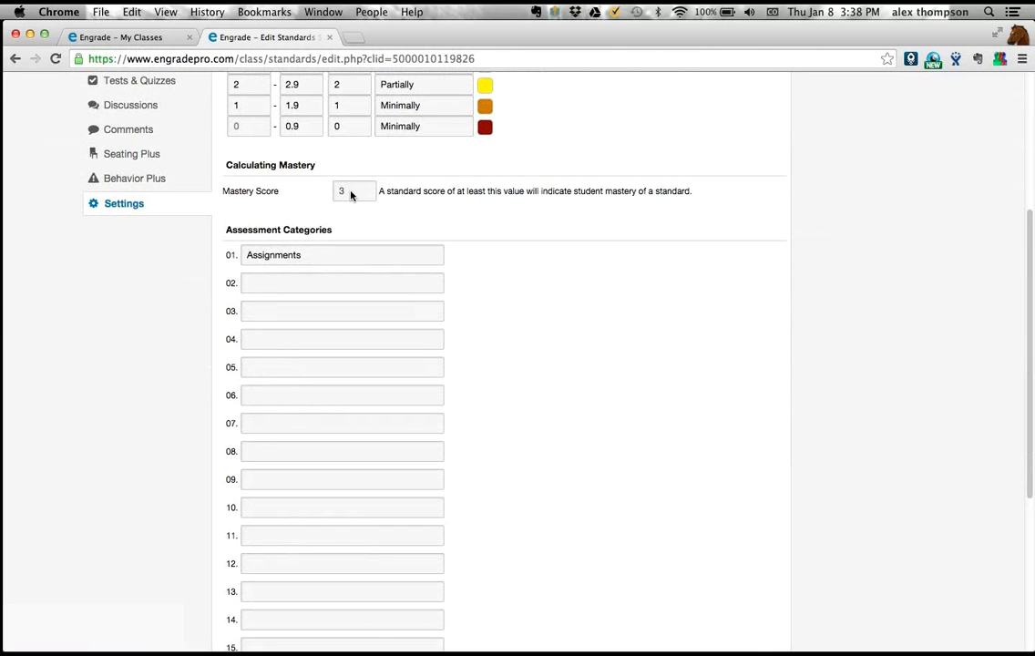
scroll(557, 297, "down", 7)
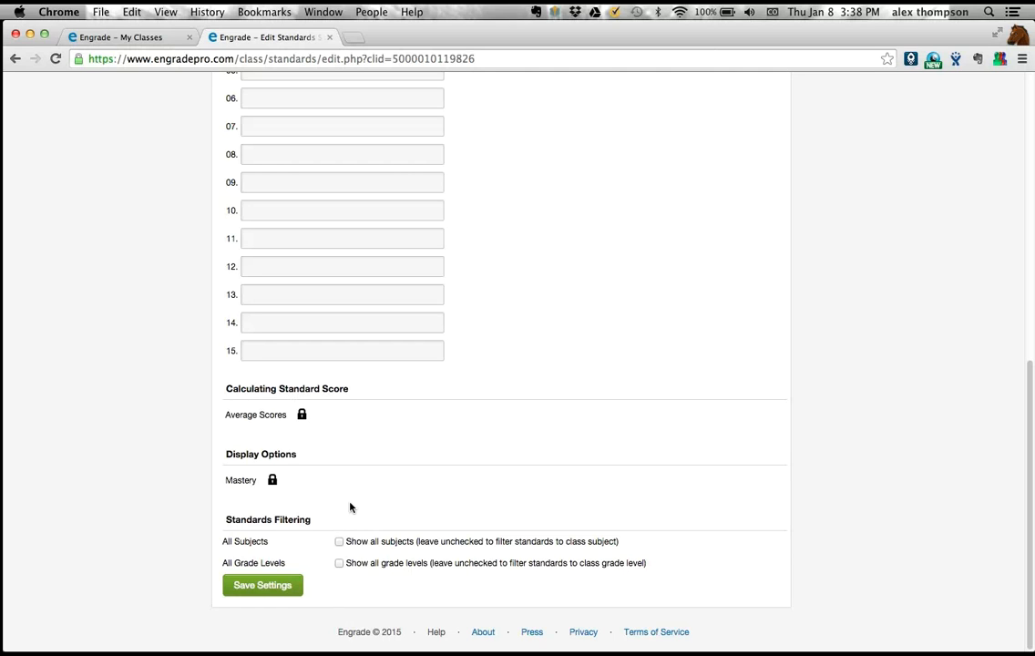
- Switch to the PowerPoint presentation, view the "How to get help" slide, and return to Engrade in Chrome
key("super+Tab")
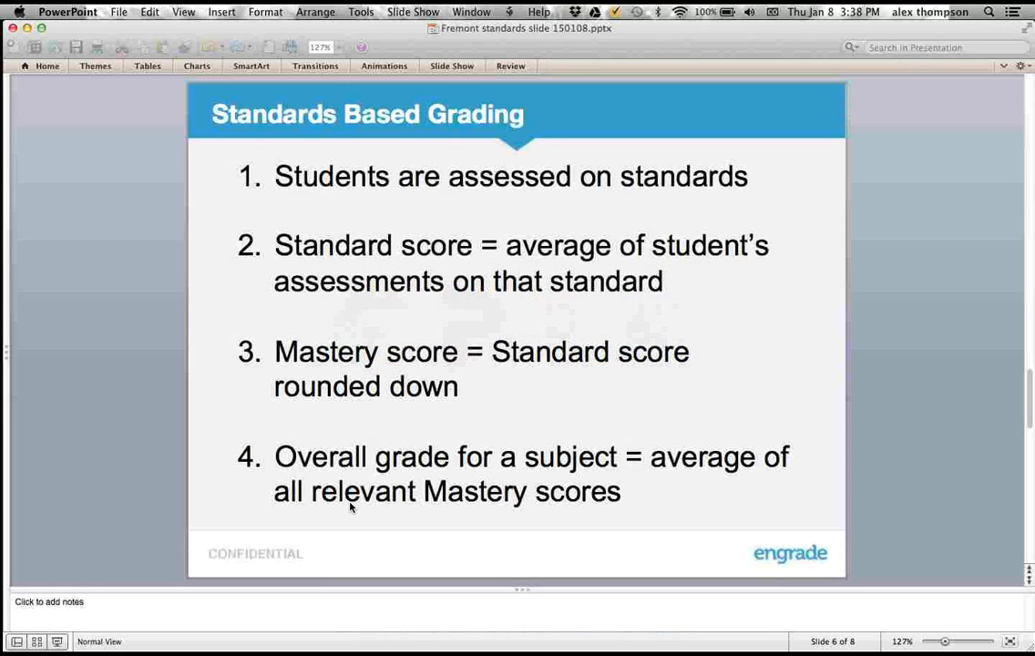
key("Page_Up")
key("Page_Up")
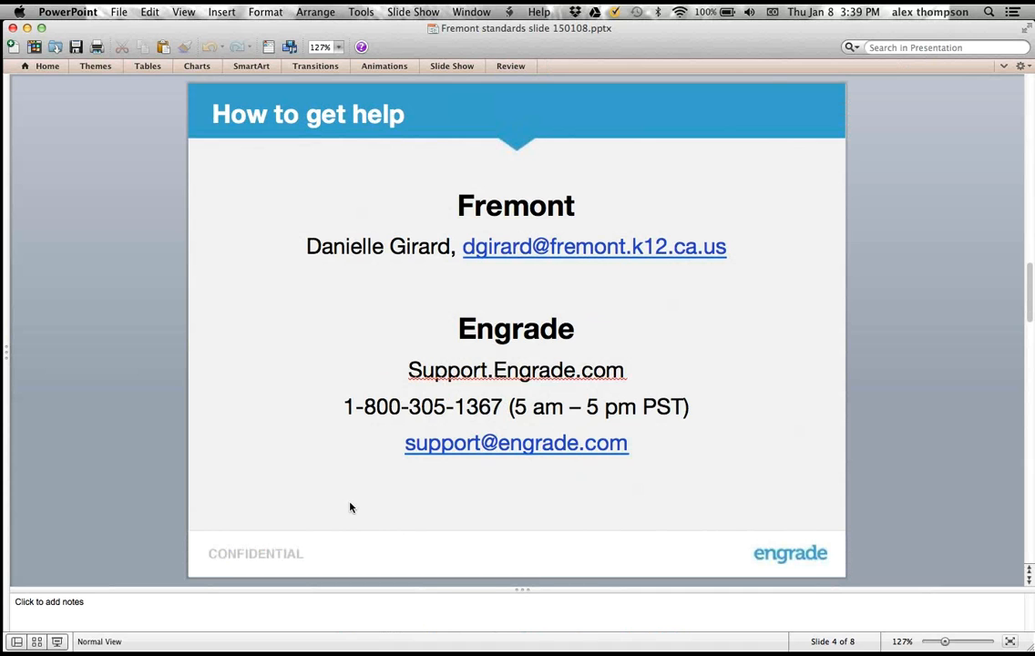
key("super+Tab")
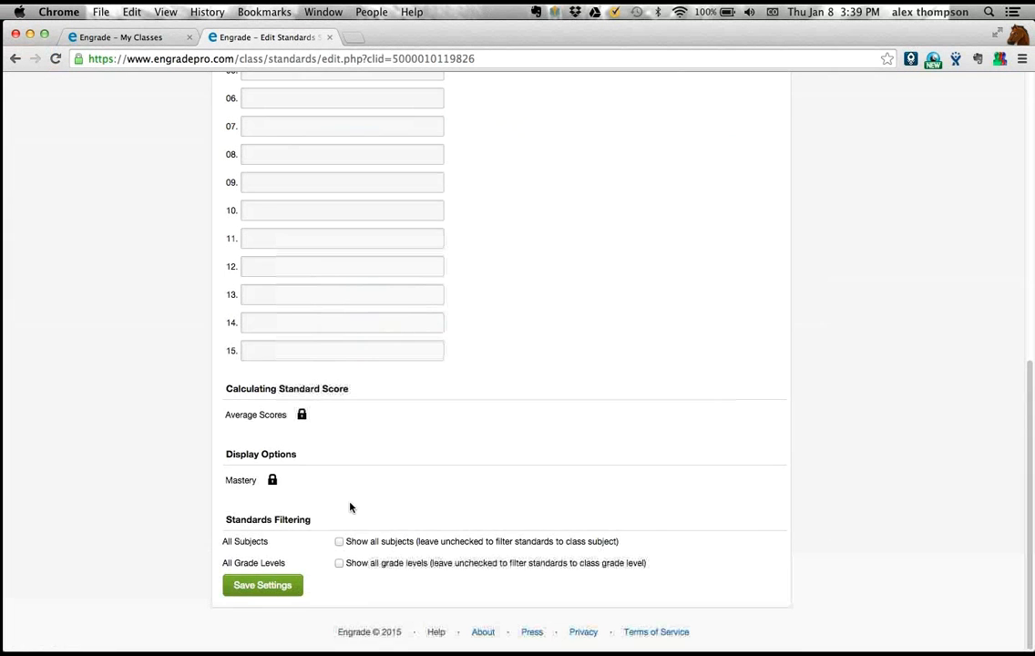
- Check the available standards scale choices again and keep Rubric Only Scale (4pt) selected
scroll(350, 503, "up", 10)
scroll(350, 503, "up", 2)
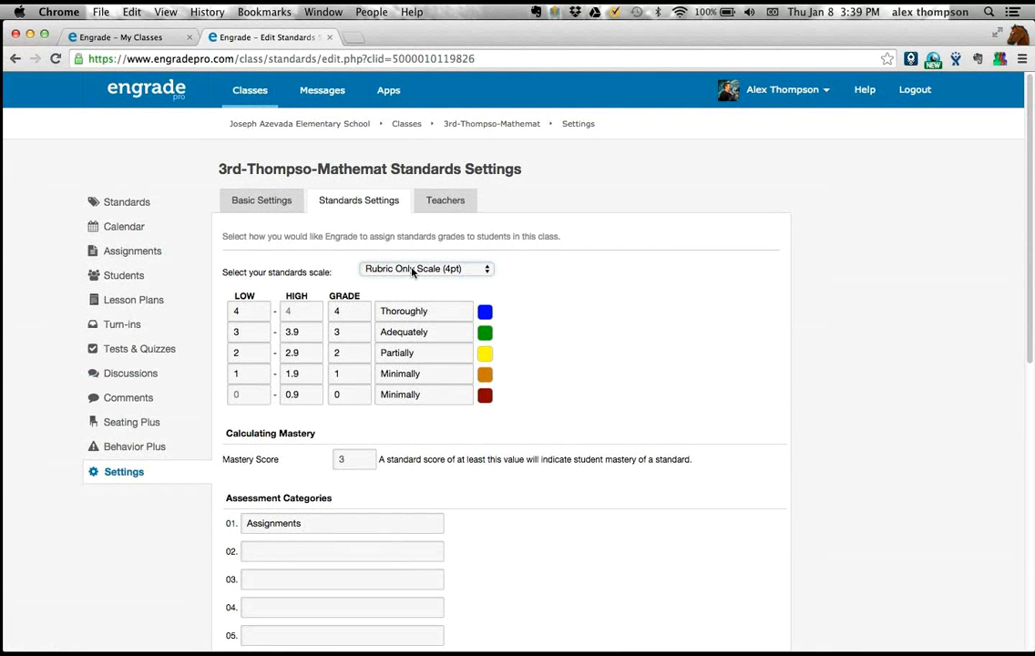
left_click(415, 270)
left_click(325, 271)
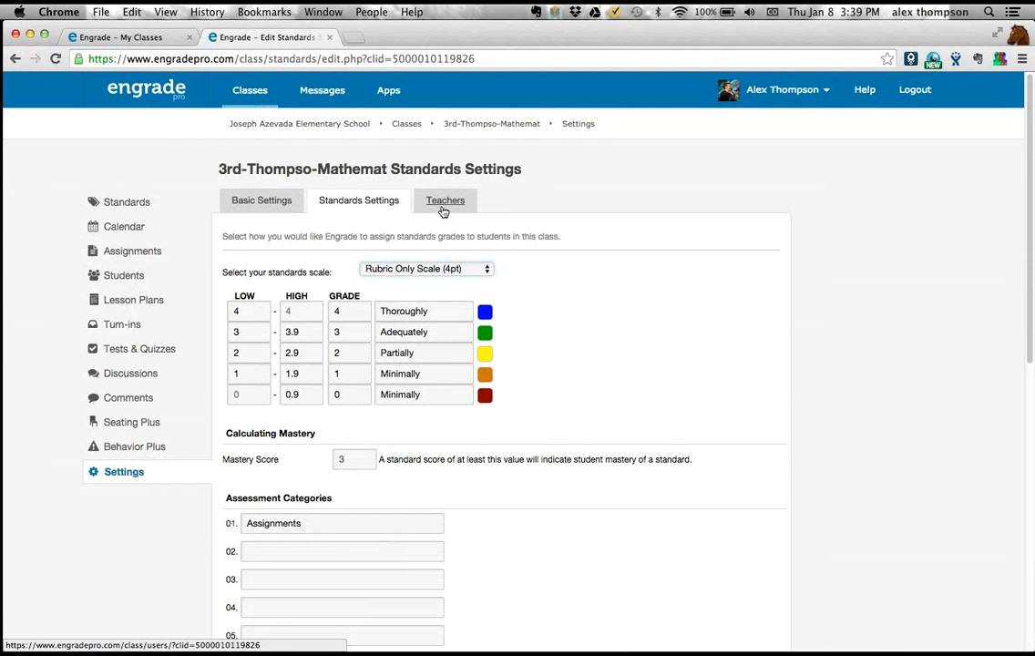
- Open the class's Teachers settings, select another teacher for access, and review the permission levels, keeping View Only
left_click(443, 212)
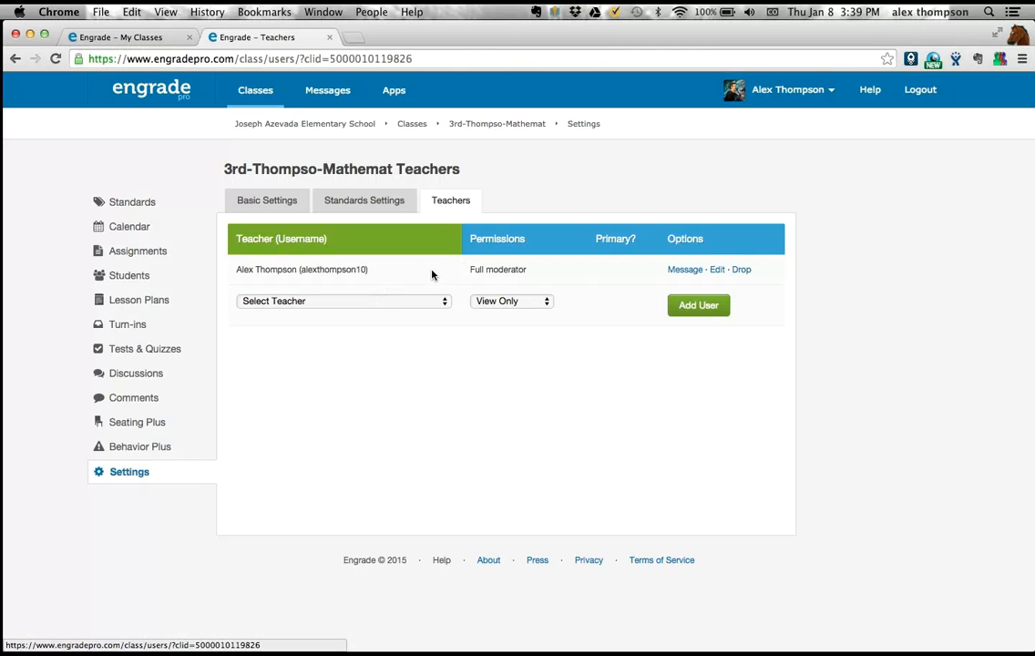
left_click(392, 301)
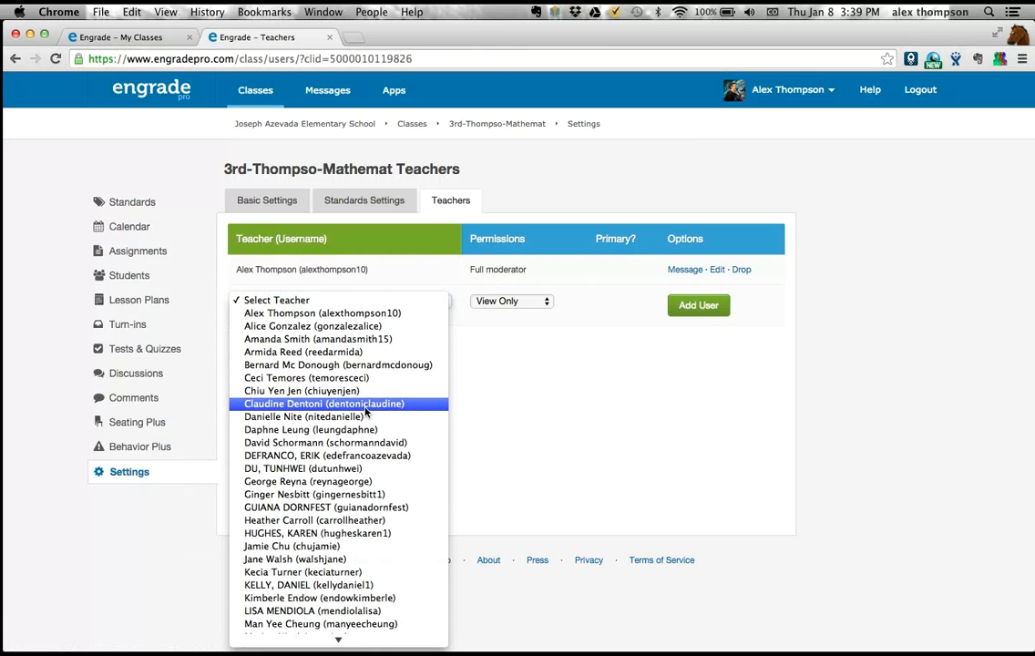
left_click(365, 409)
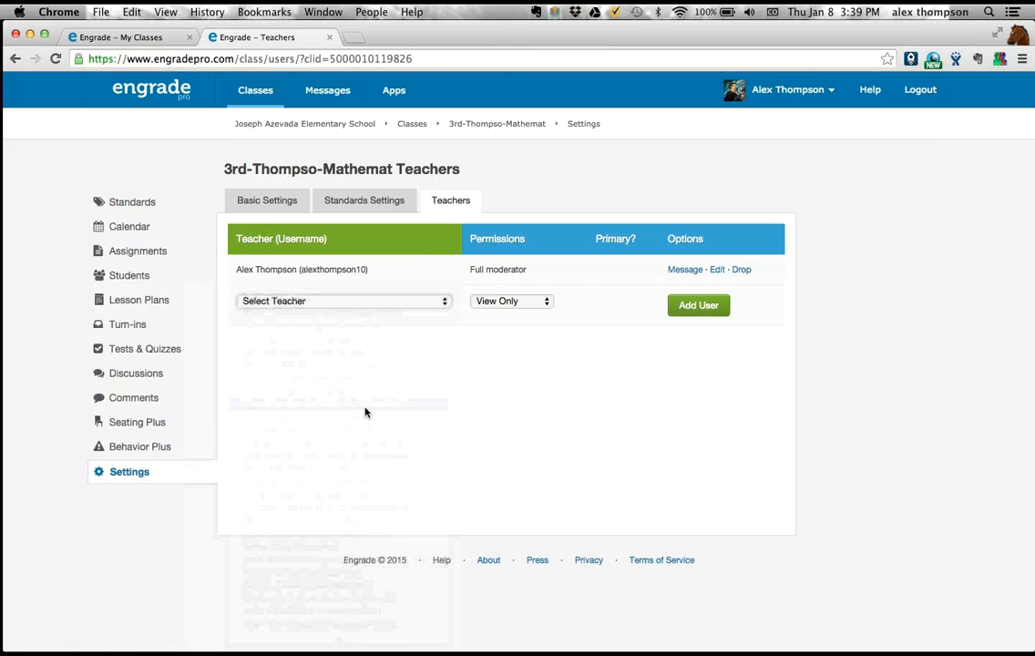
left_click(488, 301)
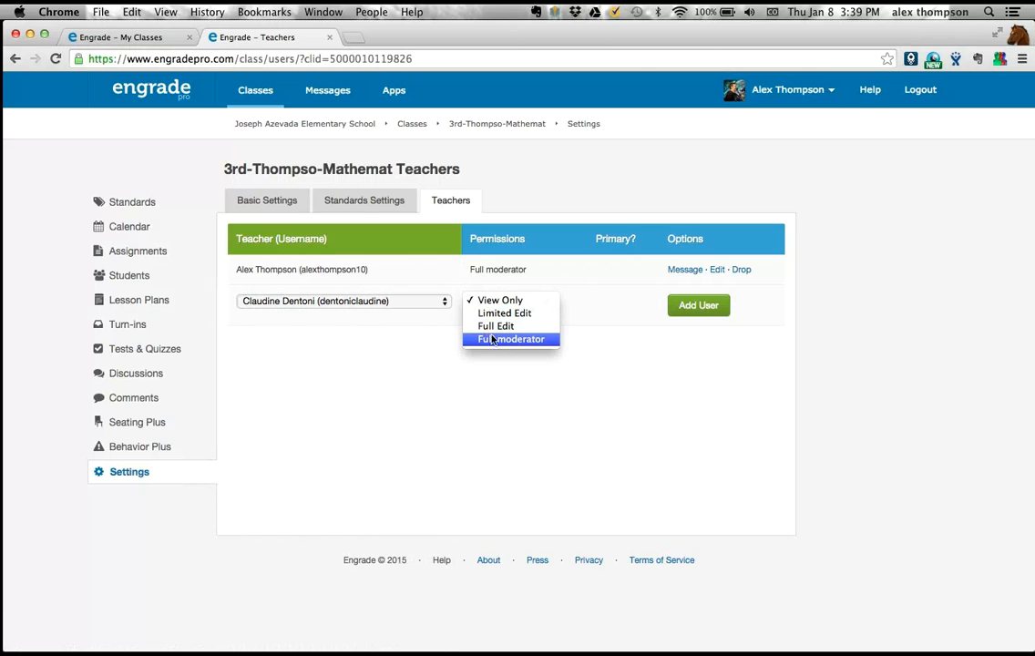
left_click(597, 307)
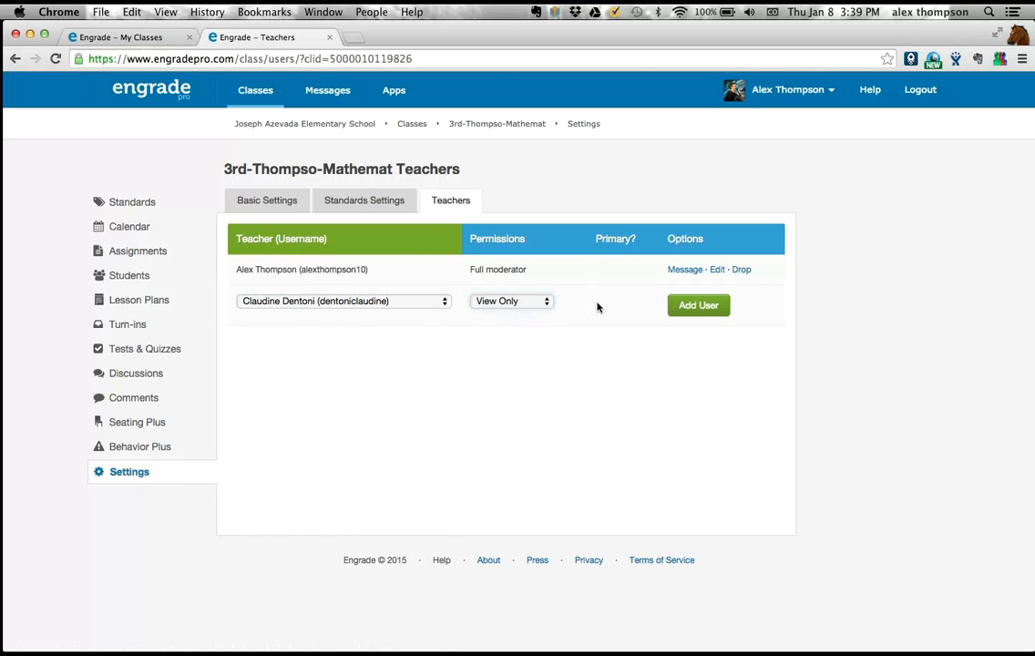
left_click(540, 303)
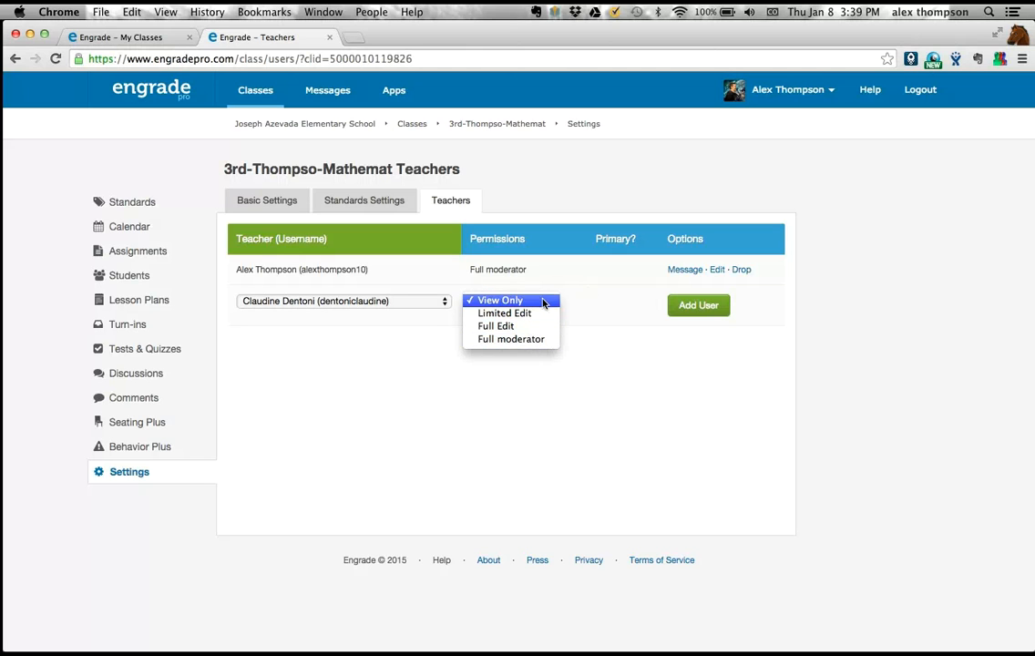
left_click(599, 290)
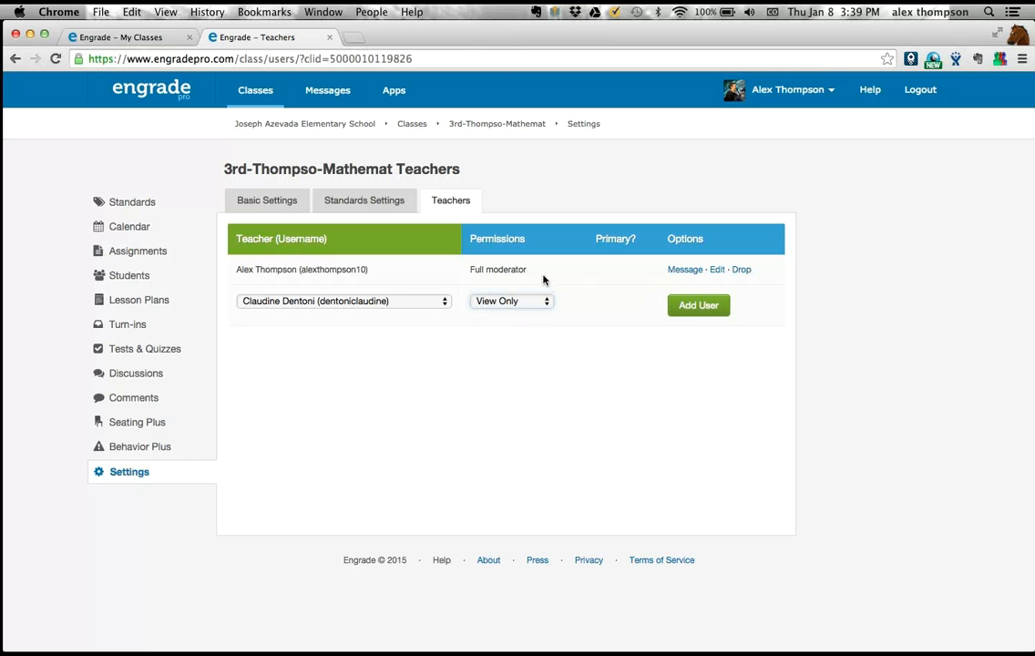
- Open the 3rd-grade Reading class from the active classes and look through its Common Core standards columns
mouse_move(257, 92)
left_click(146, 100)
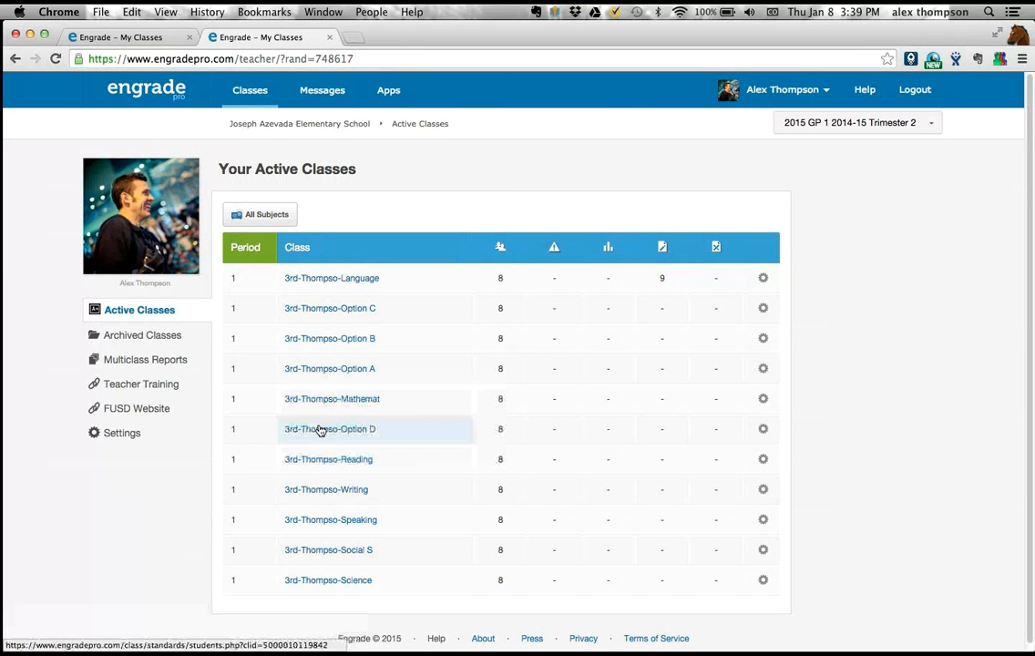
left_click(325, 462)
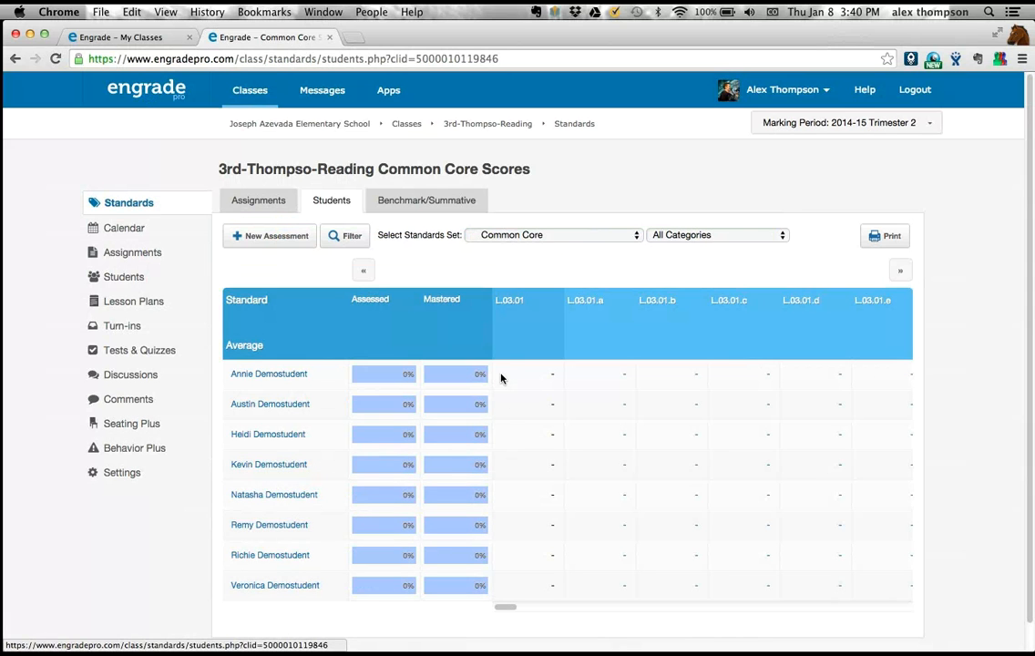
scroll(531, 467, "right", 5)
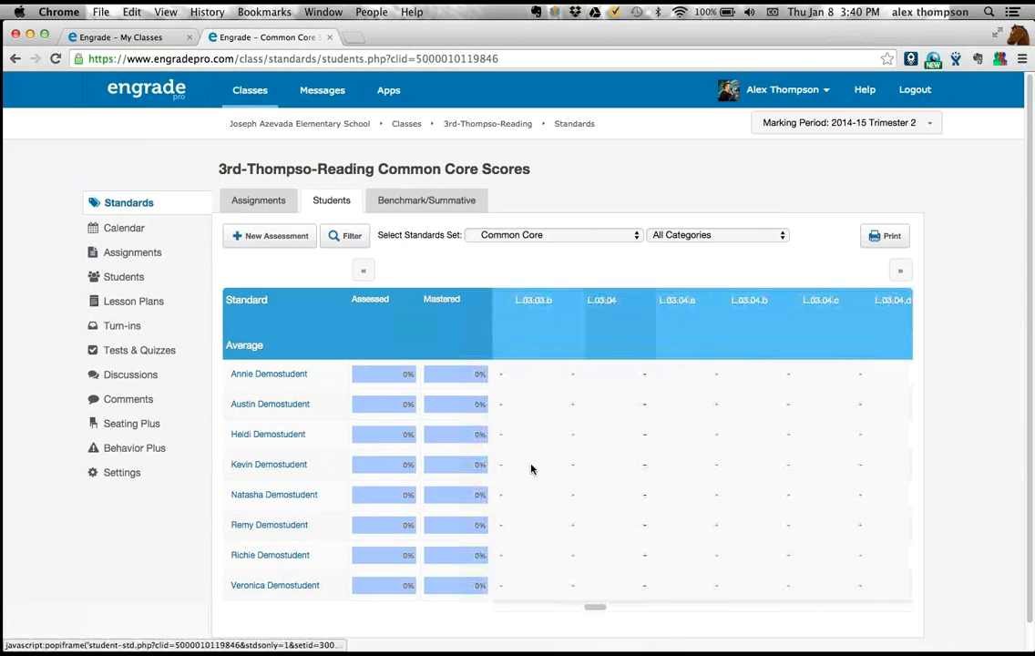
scroll(531, 467, "left", 5)
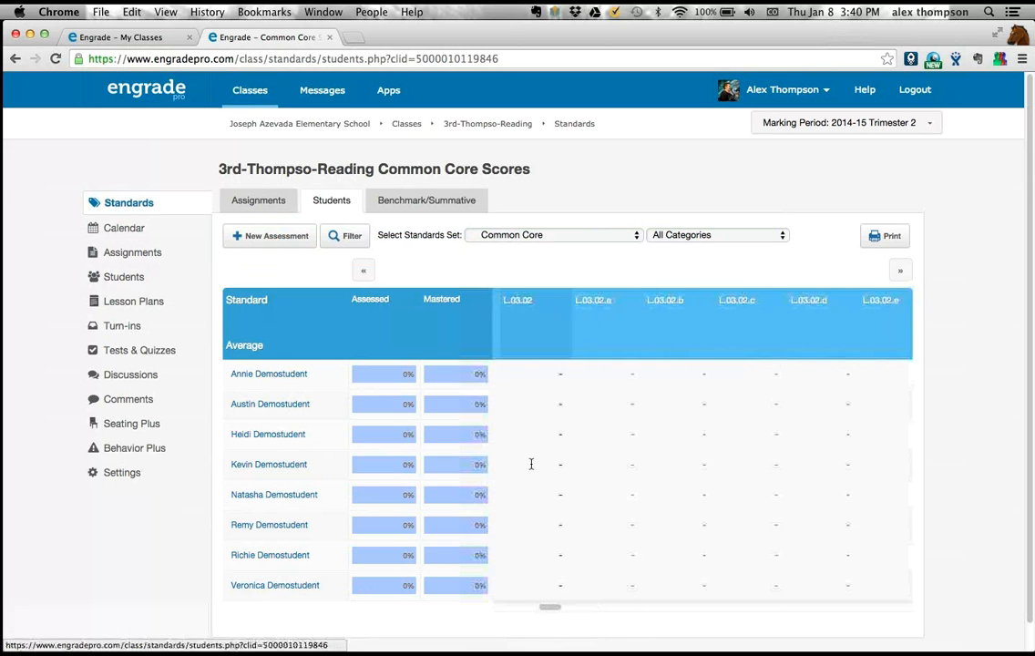
scroll(531, 467, "left", 3)
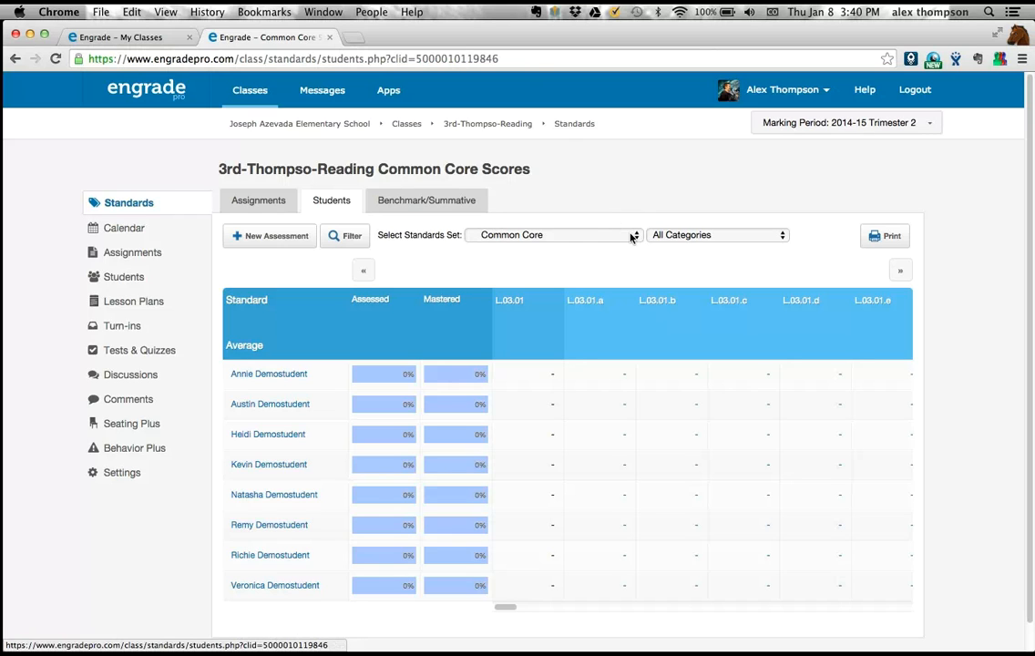
- Review the available standards sets and switch the Reading class from Common Core to Fremont Reading
left_click(555, 237)
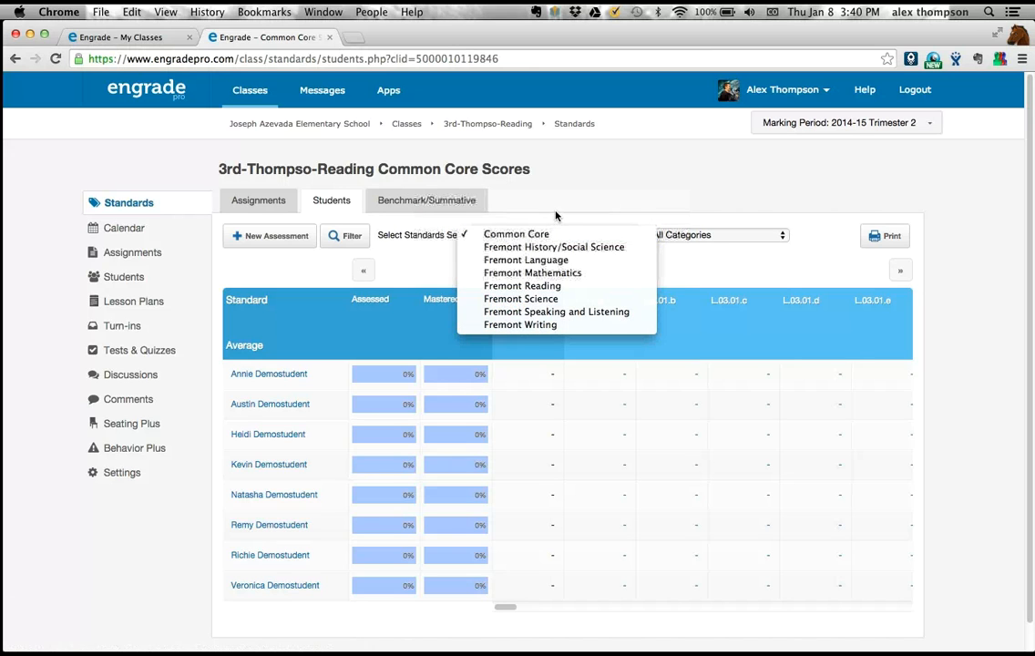
left_click(556, 216)
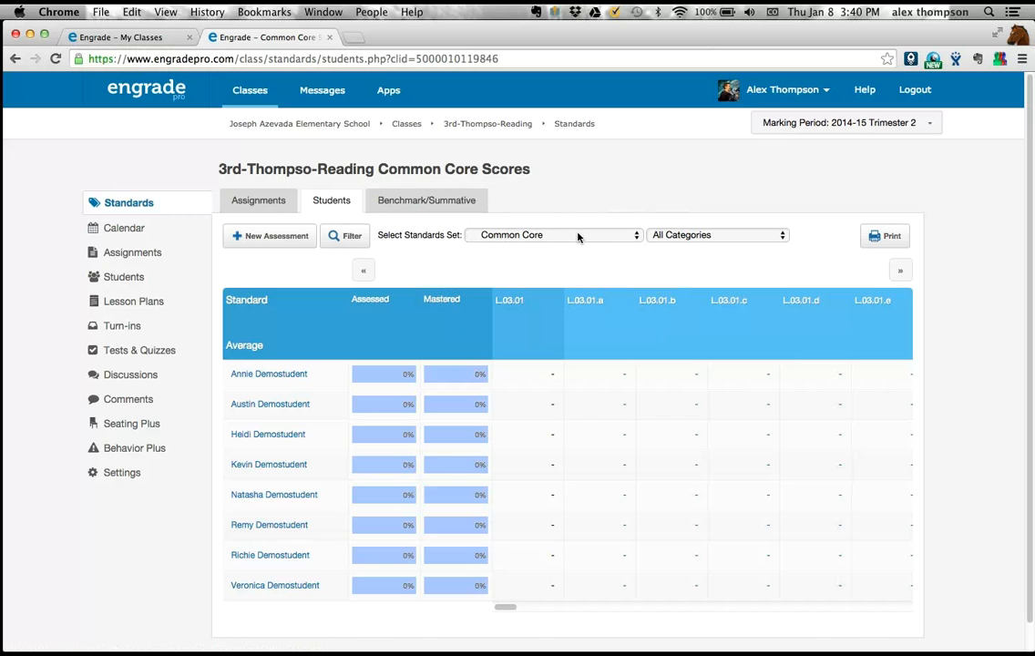
left_click(577, 237)
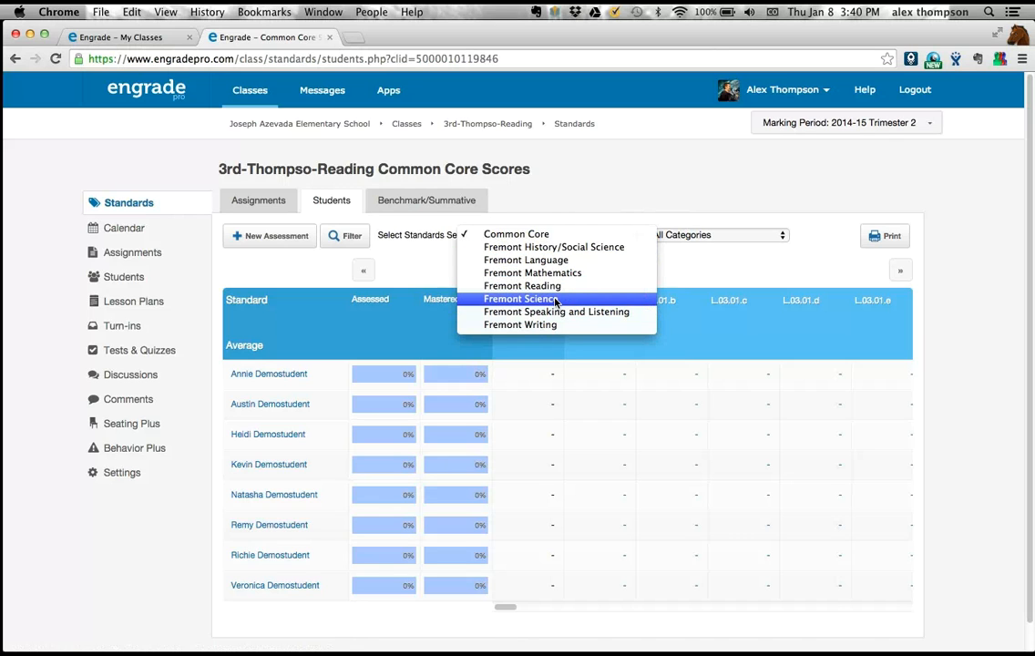
left_click(581, 202)
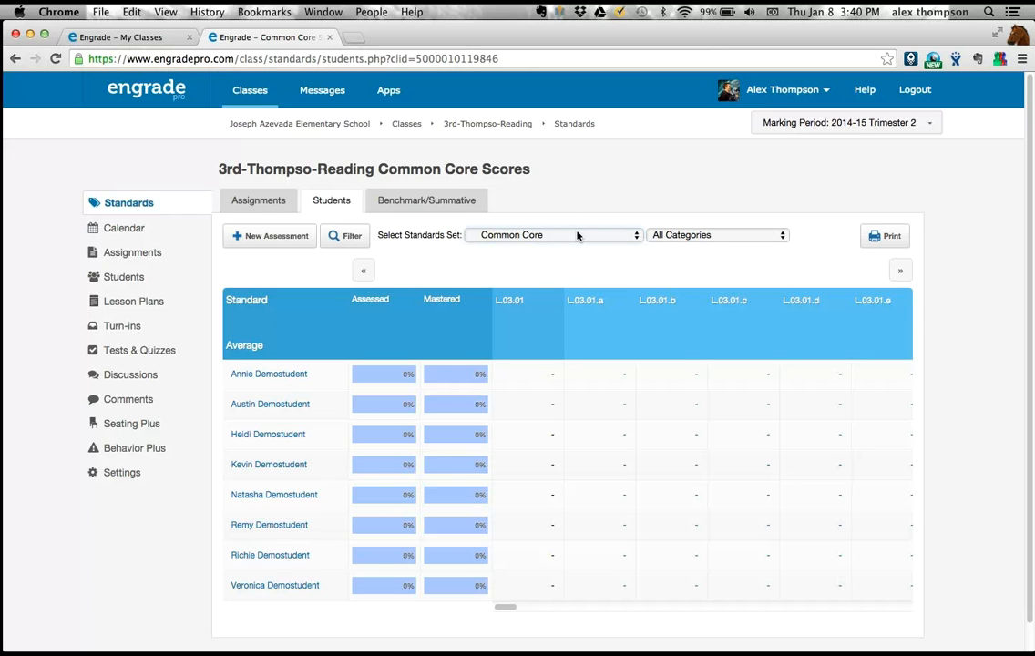
left_click(577, 235)
left_click(566, 288)
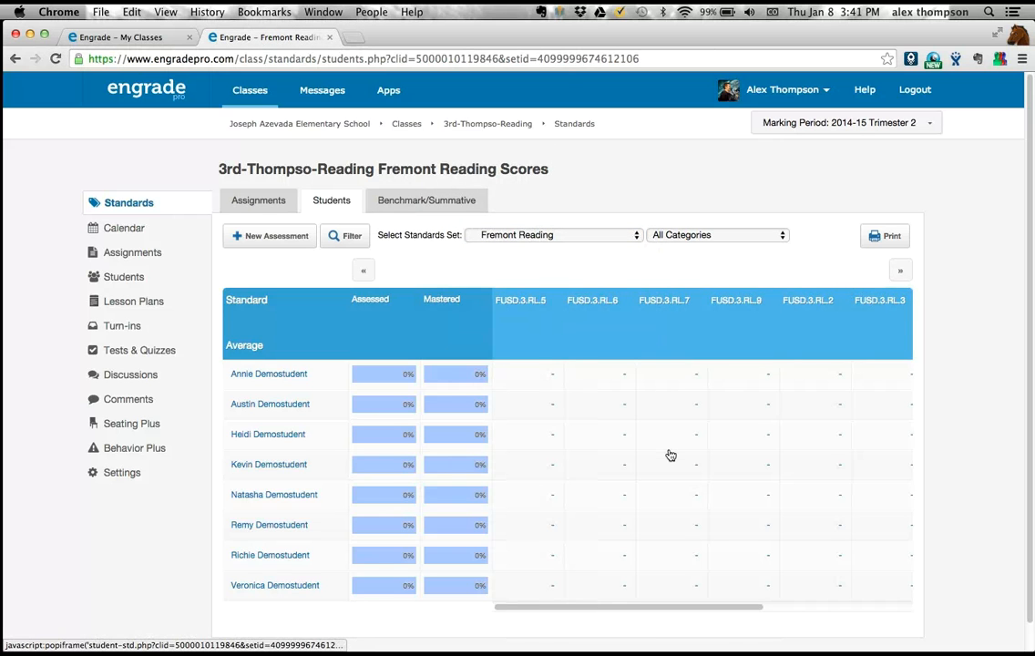
- Look through the Fremont Reading standards columns and the other available sets, keeping Fremont Reading selected
scroll(670, 454, "right", 5)
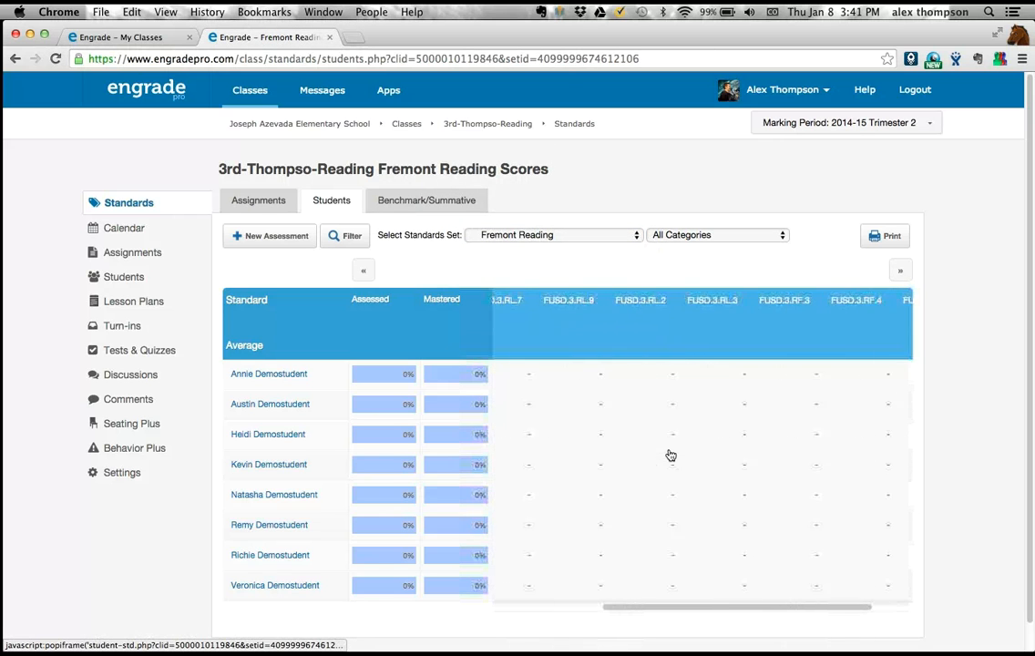
scroll(671, 454, "left", 3)
scroll(670, 455, "left", 5)
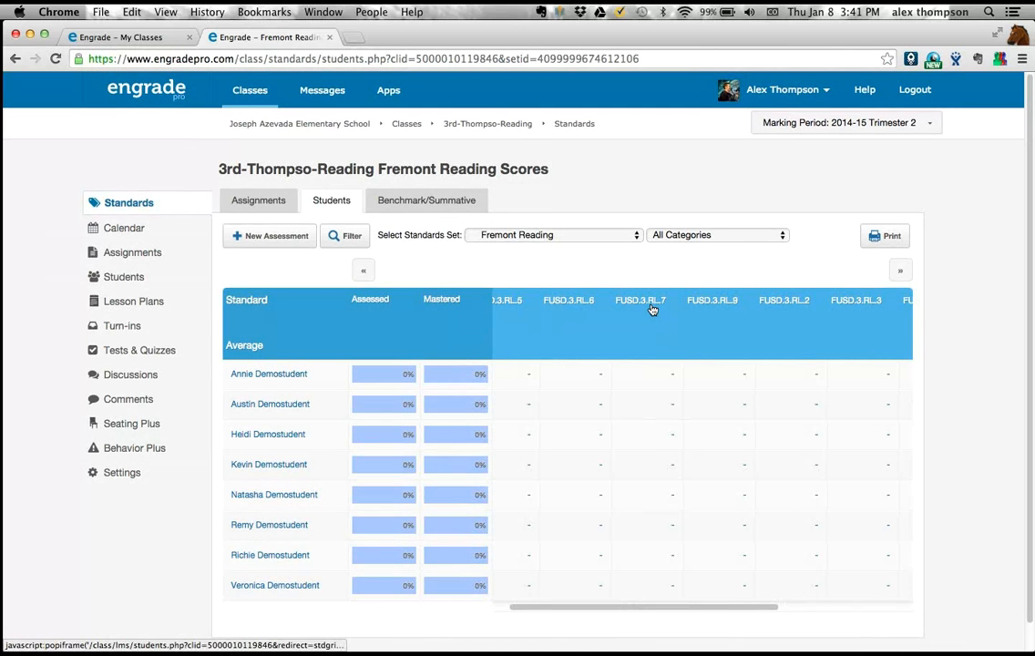
scroll(639, 522, "left", 1)
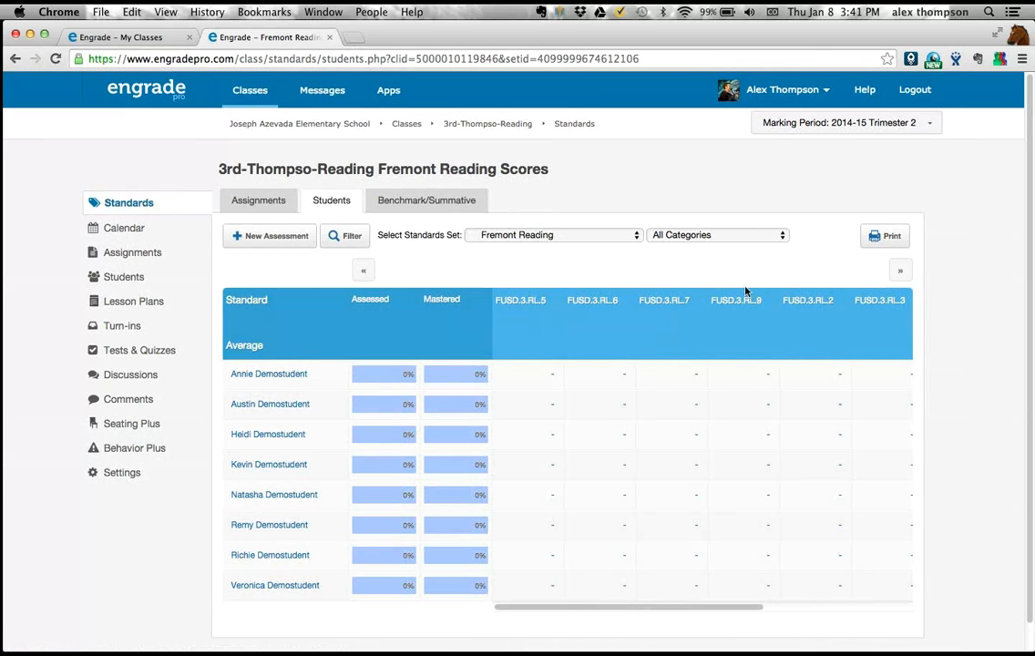
left_click(550, 242)
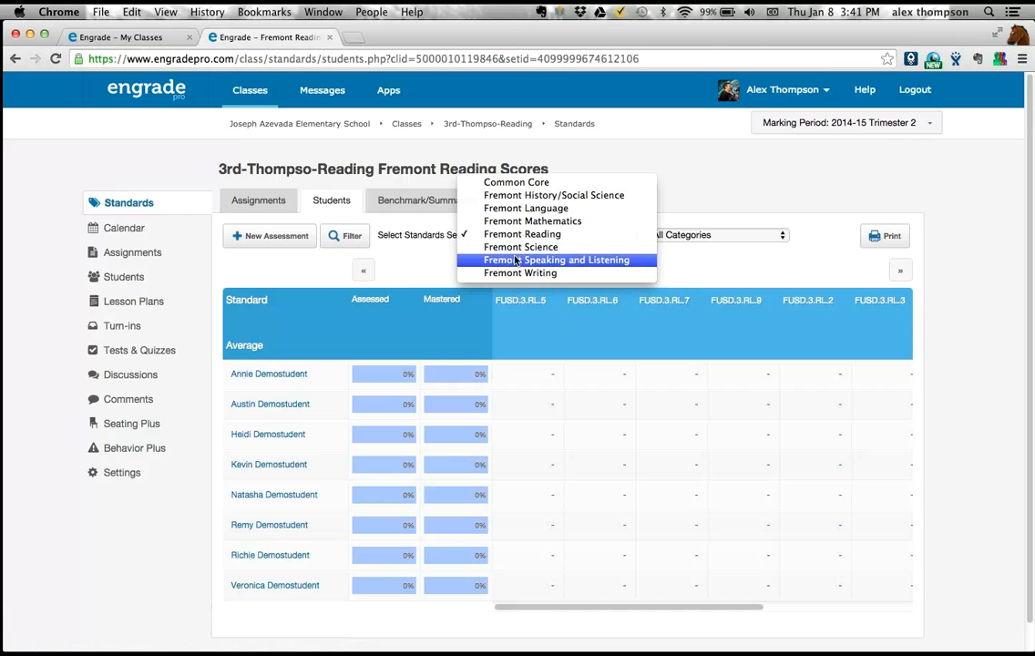
left_click(441, 270)
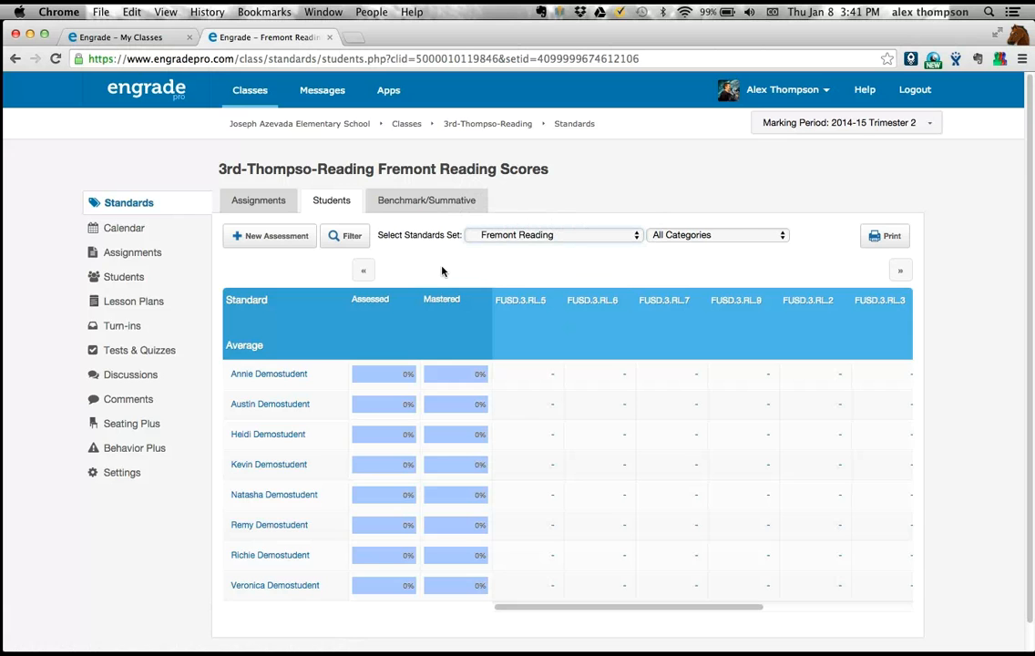
- Open the 3rd-grade Language class's standards scores and check its standards set choices, keeping Fremont Language selected
mouse_move(258, 93)
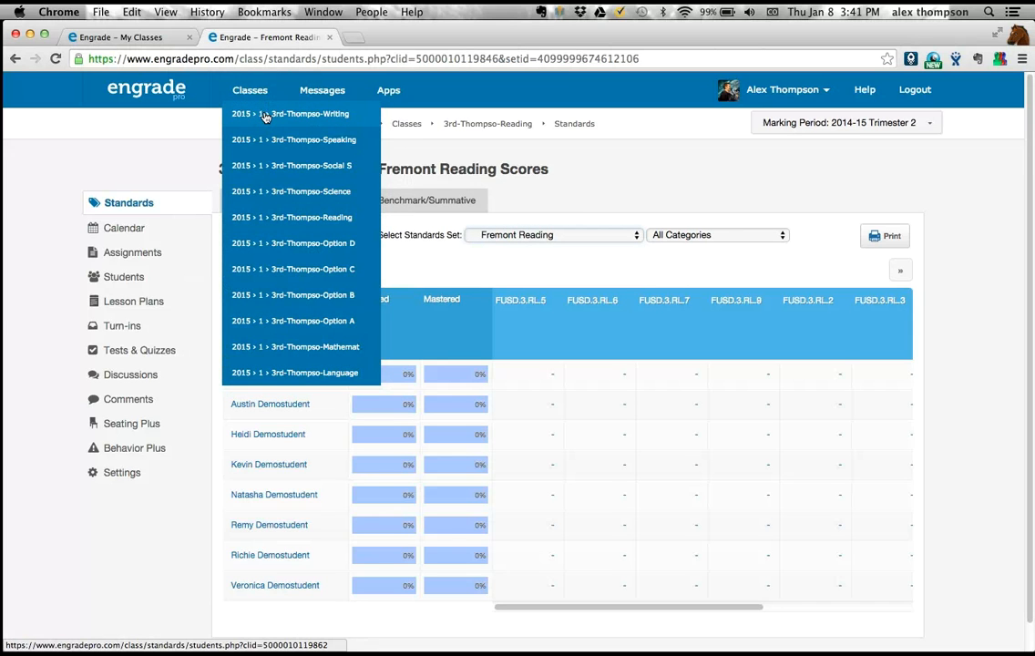
left_click(306, 374)
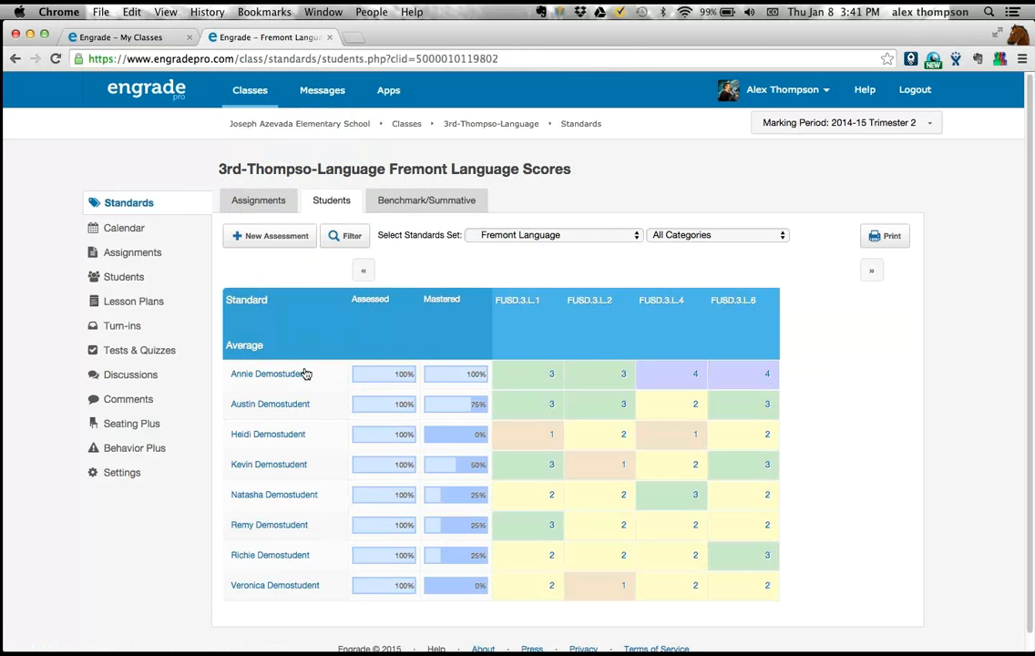
mouse_move(248, 95)
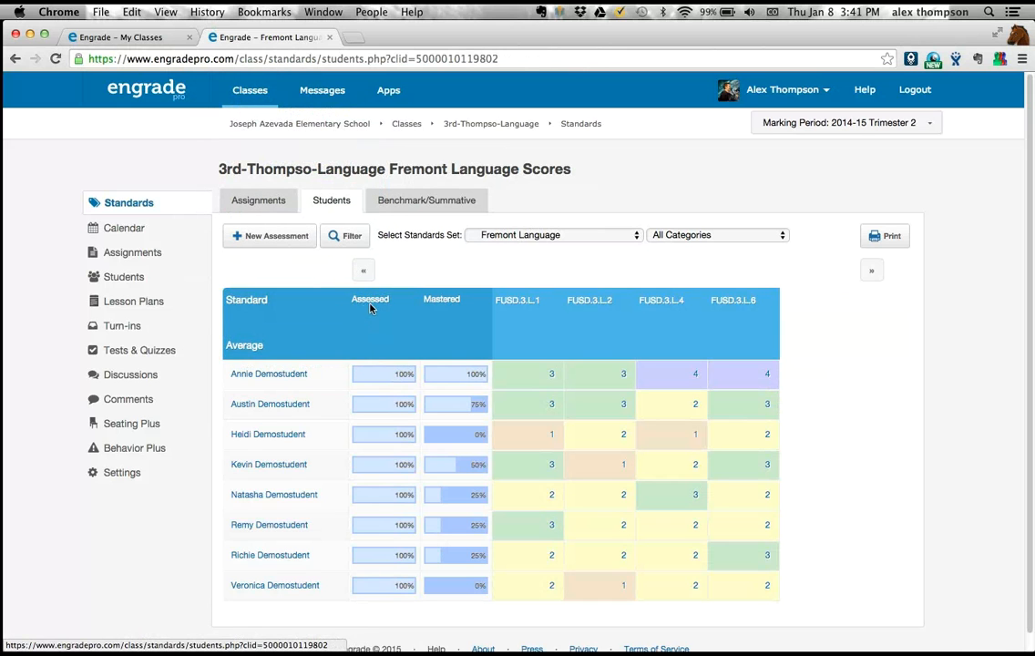
left_click(512, 237)
left_click(422, 266)
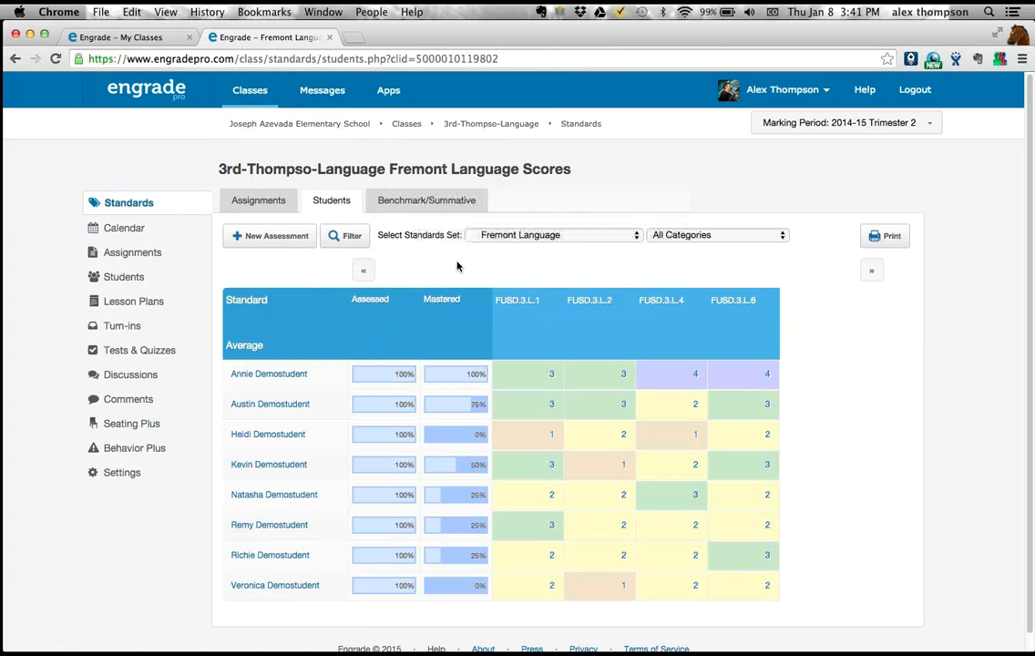
- Start a new assessment for the Language class and name it "In Class 5"
left_click(259, 244)
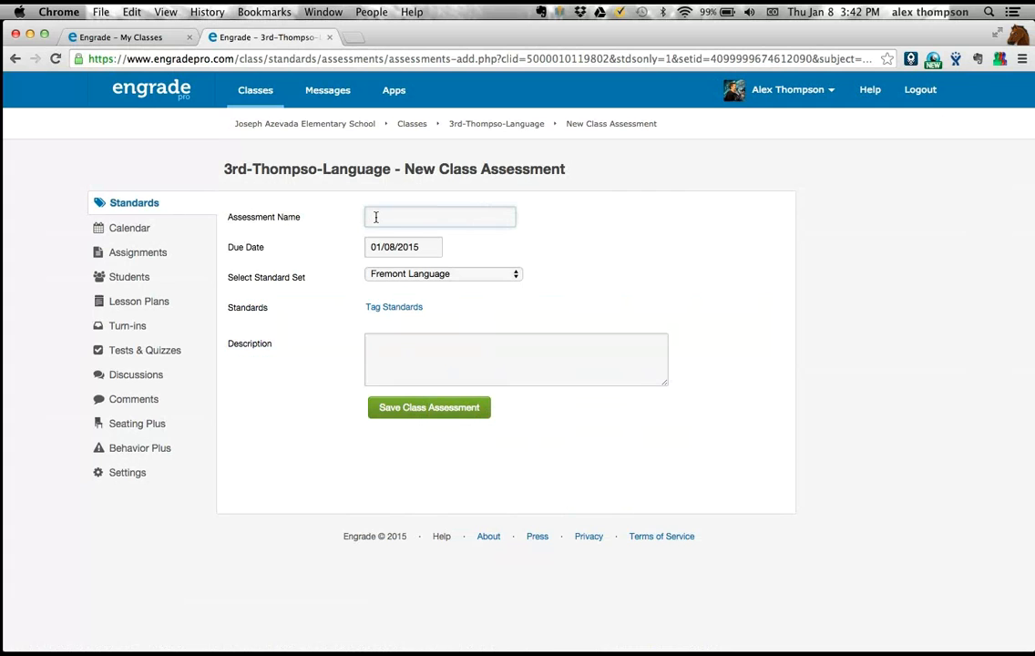
type("In Class 5")
- Check the available standard sets for the new assessment and keep Fremont Language selected
left_click(378, 276)
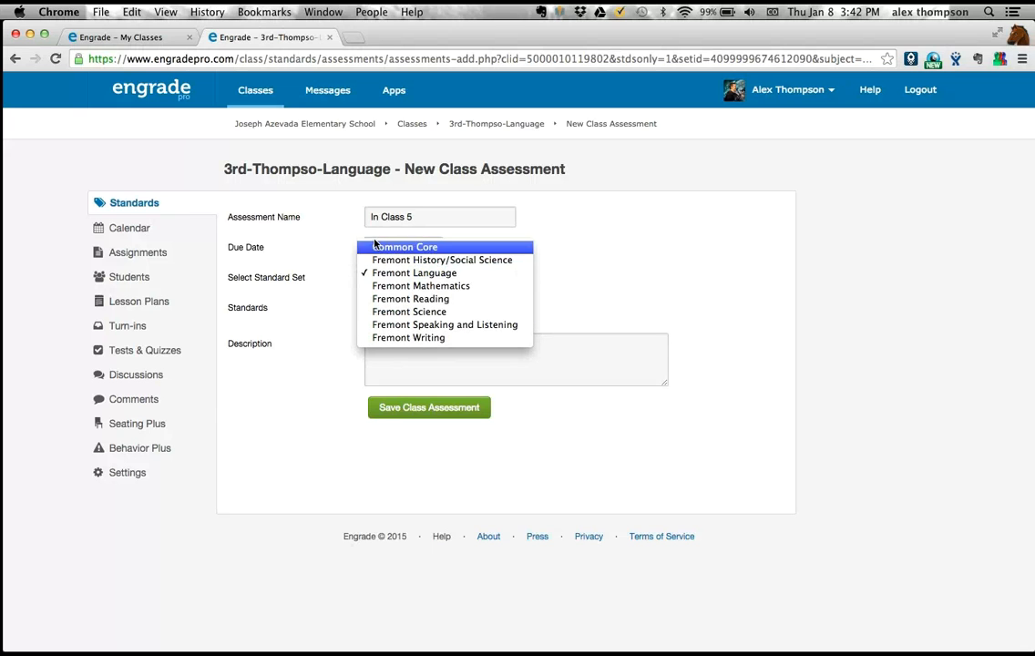
left_click(310, 279)
left_click(387, 277)
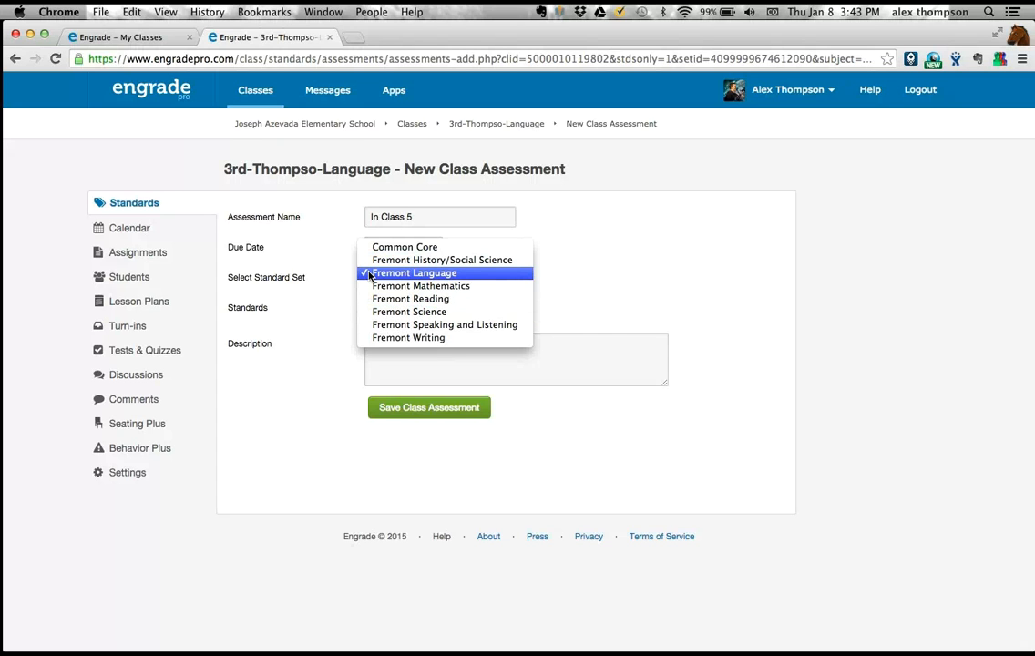
left_click(369, 273)
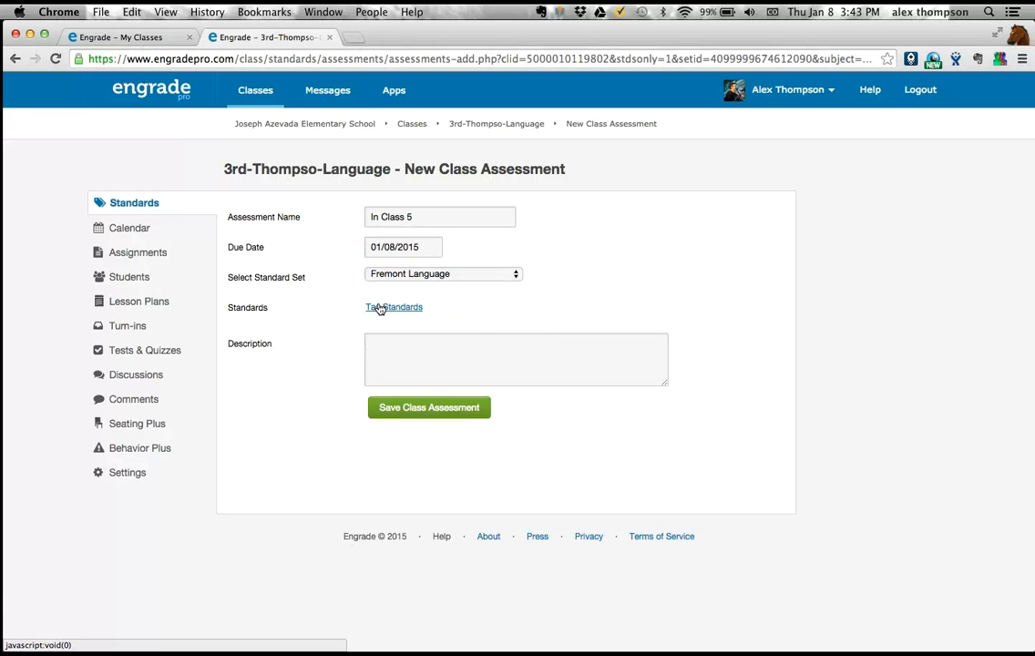
- Open the assessment's standards tagging and expand the 3rd Grade folders to examine the standards under both language categories
left_click(379, 308)
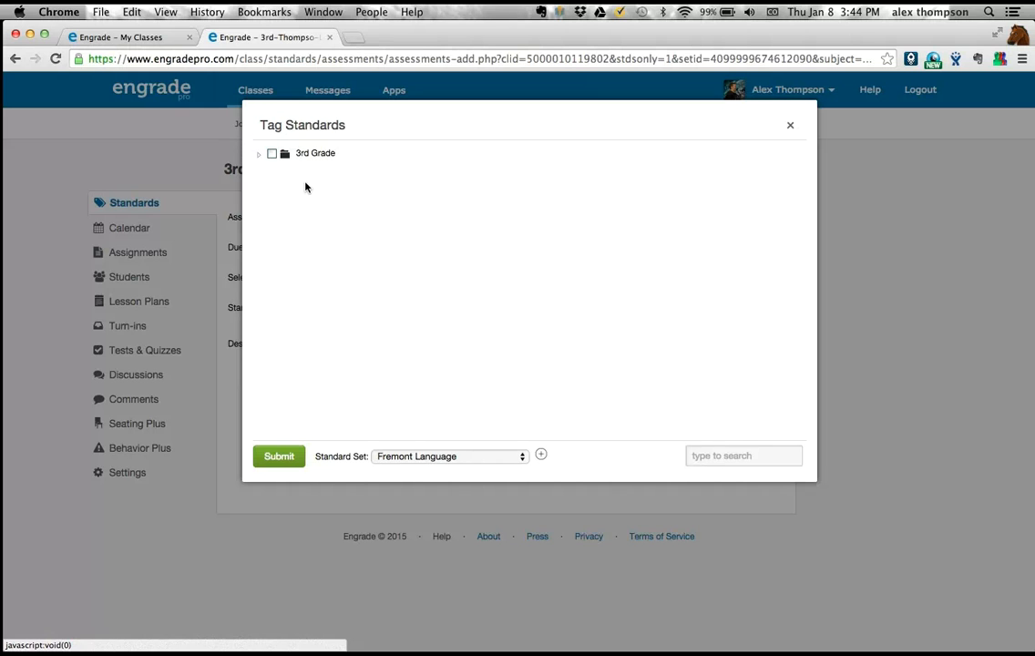
left_click(259, 157)
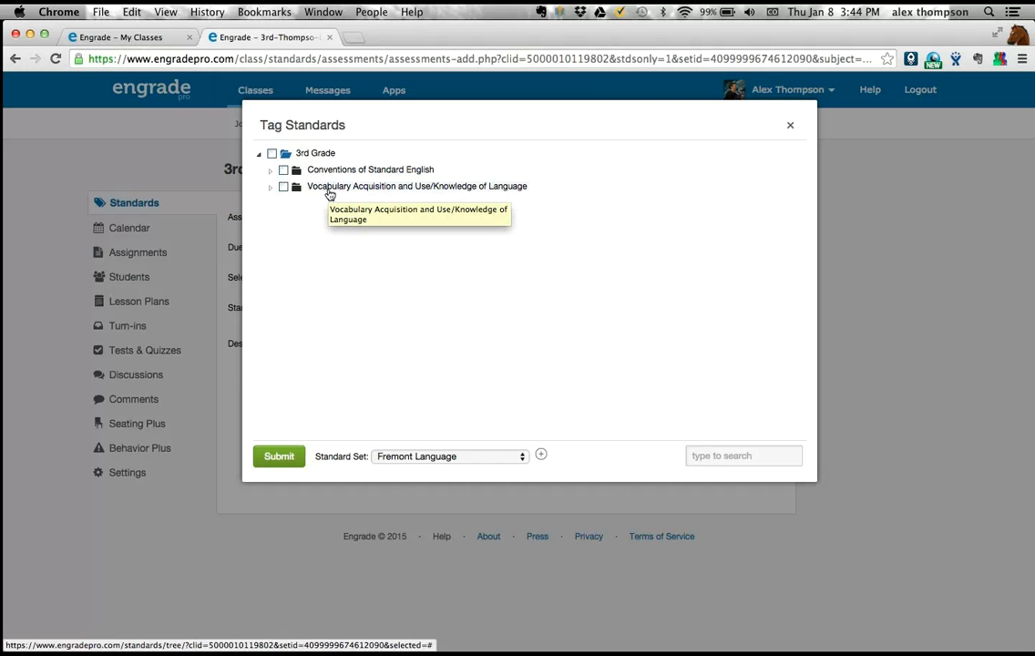
left_click(272, 171)
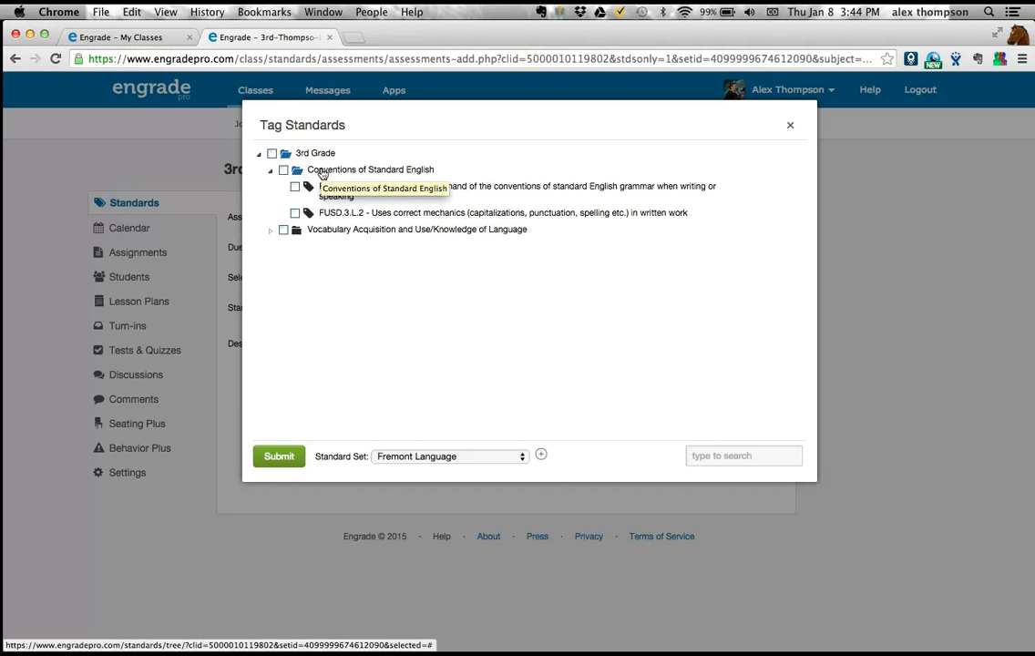
left_click(269, 233)
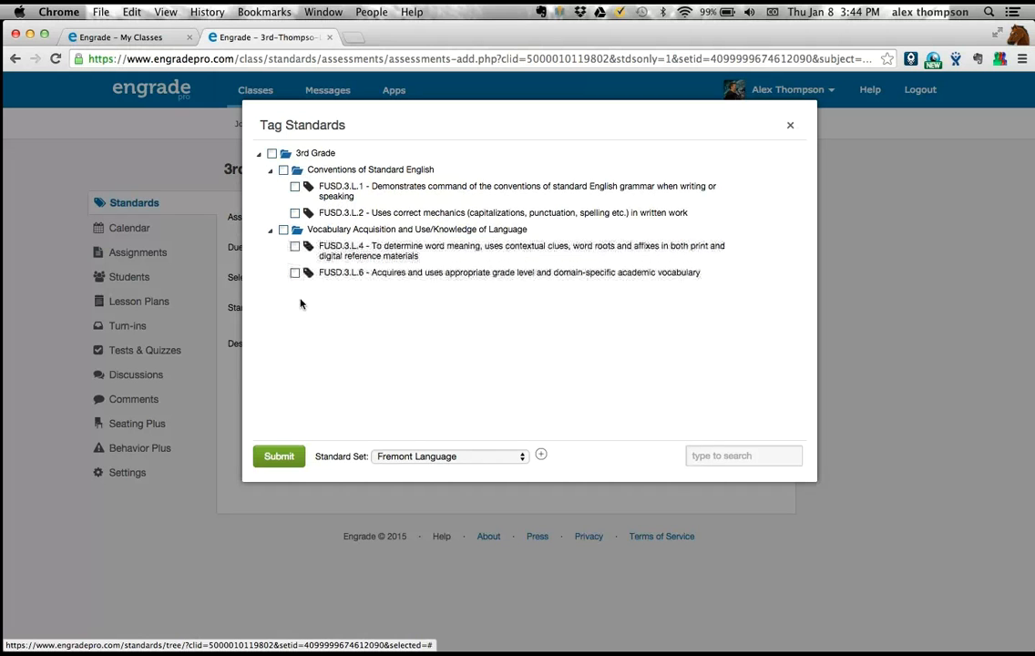
left_click(269, 232)
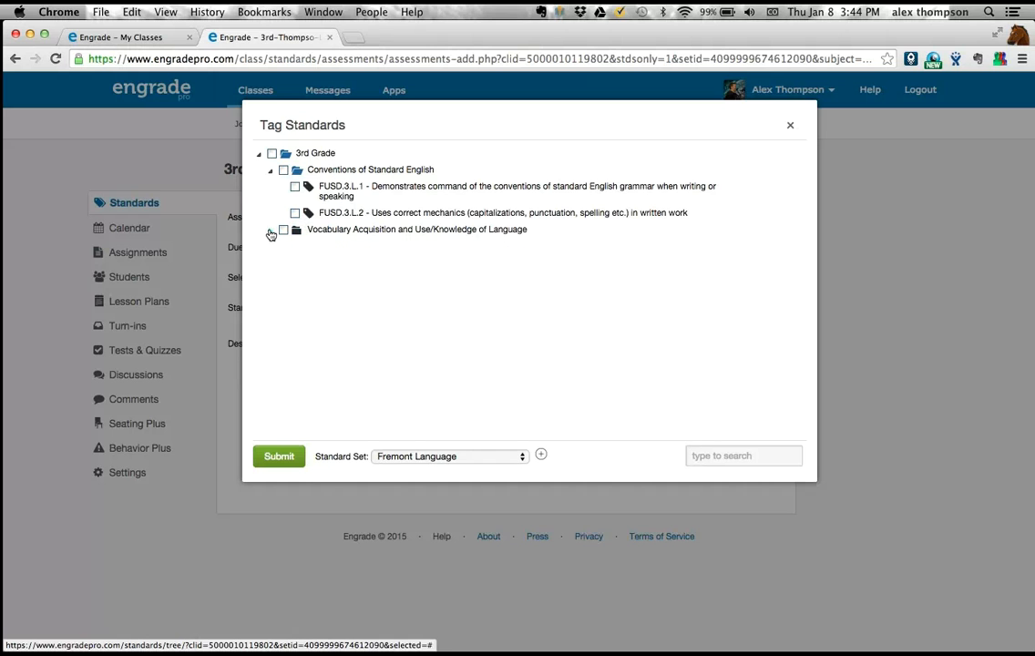
left_click(270, 231)
left_click(269, 169)
left_click(270, 169)
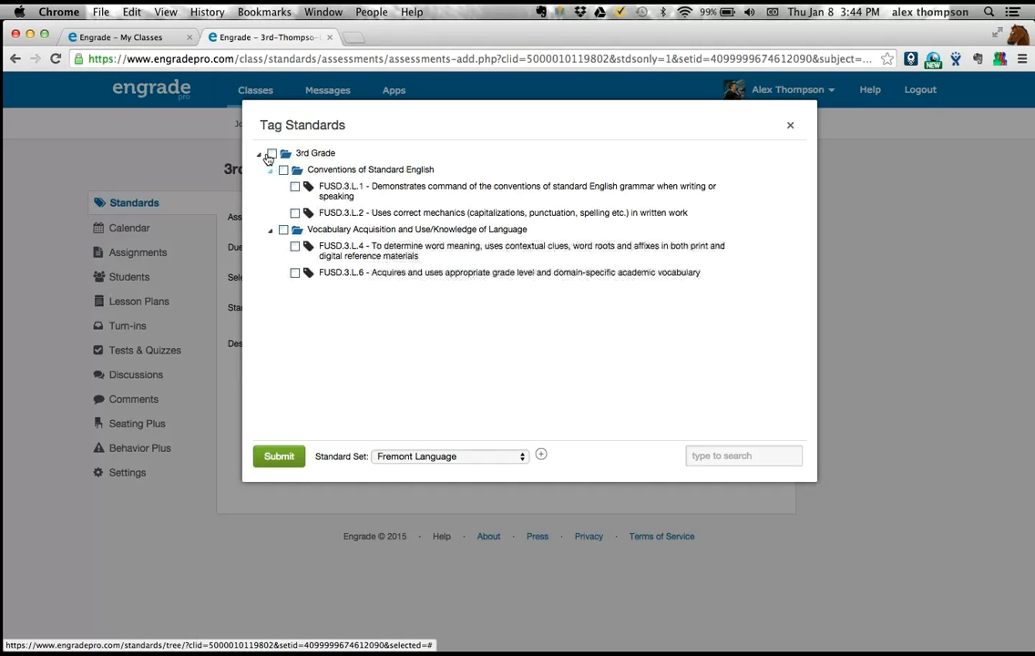
left_click(259, 154)
left_click(260, 154)
- Try selecting standards individually, by the Conventions of Standard English category and for all of 3rd Grade, clearing every selection
left_click(294, 186)
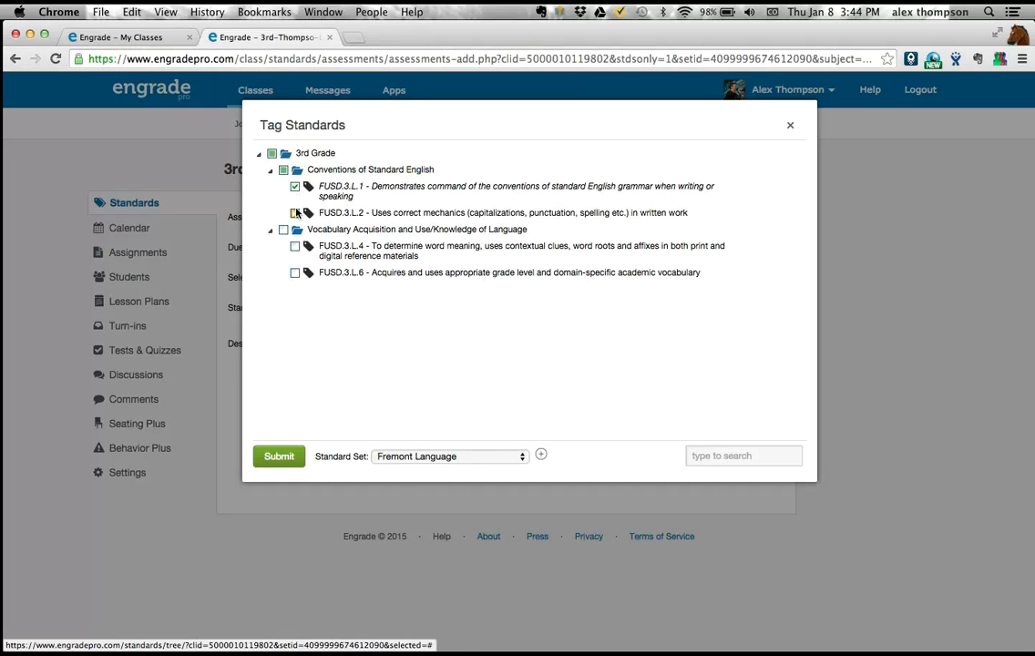
left_click(295, 212)
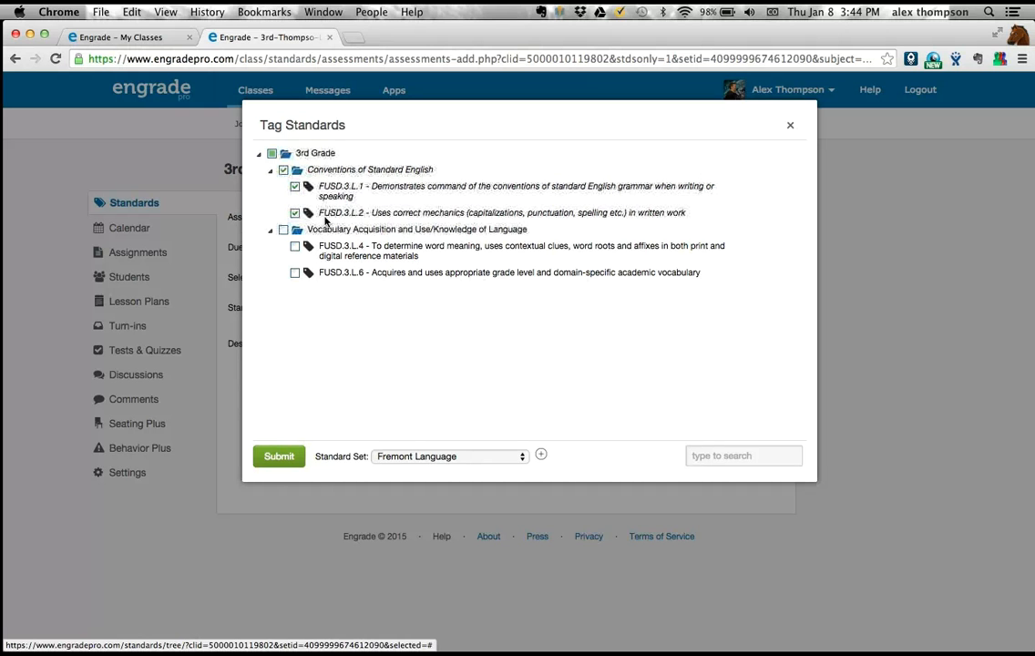
left_click(292, 186)
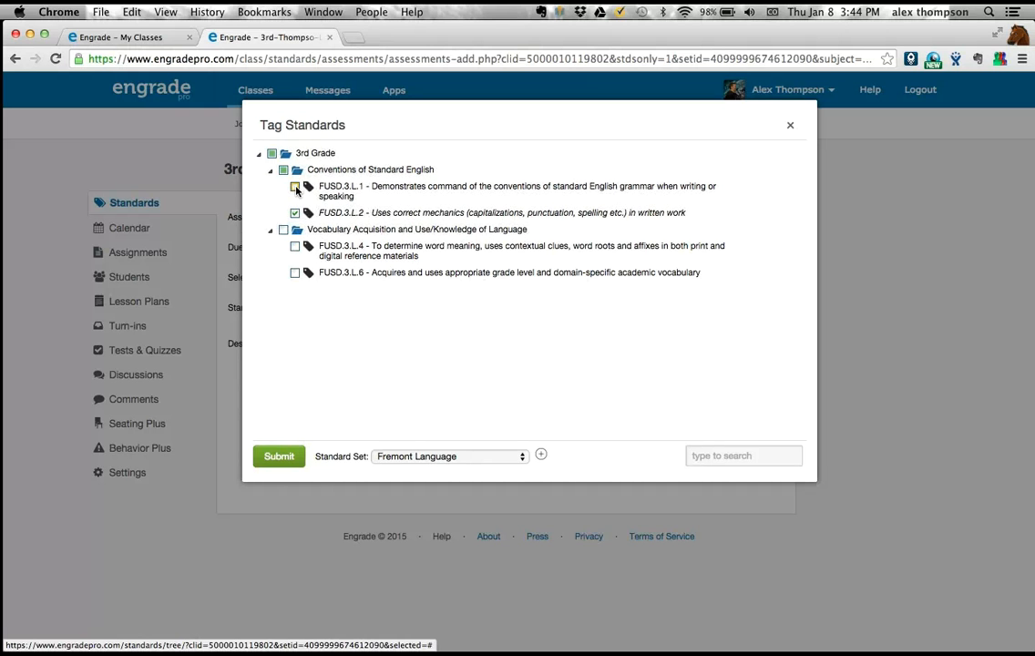
left_click(282, 170)
left_click(282, 170)
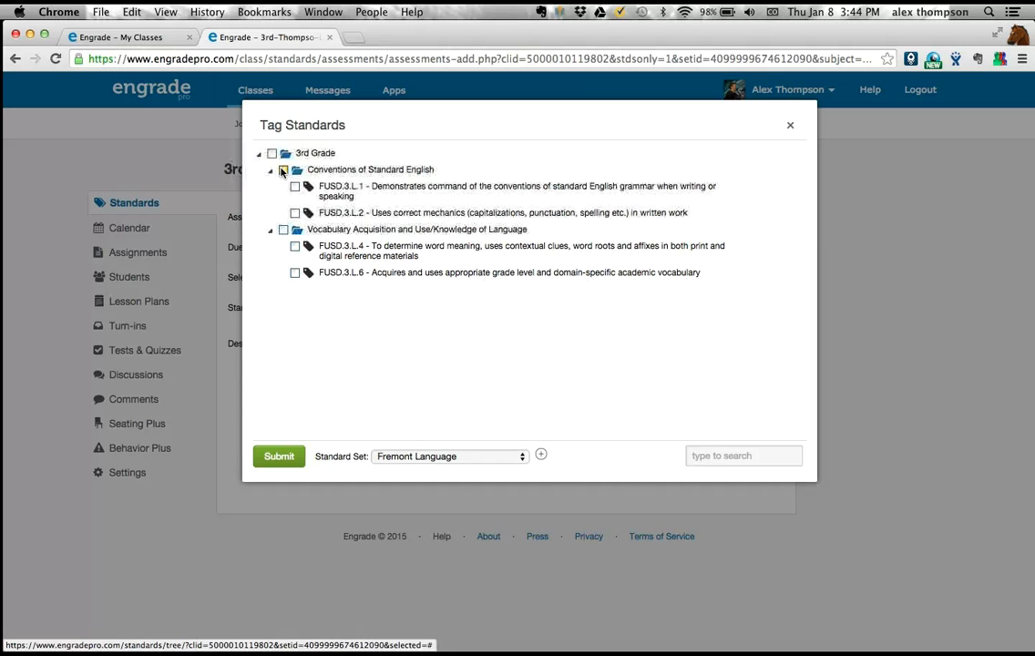
left_click(271, 154)
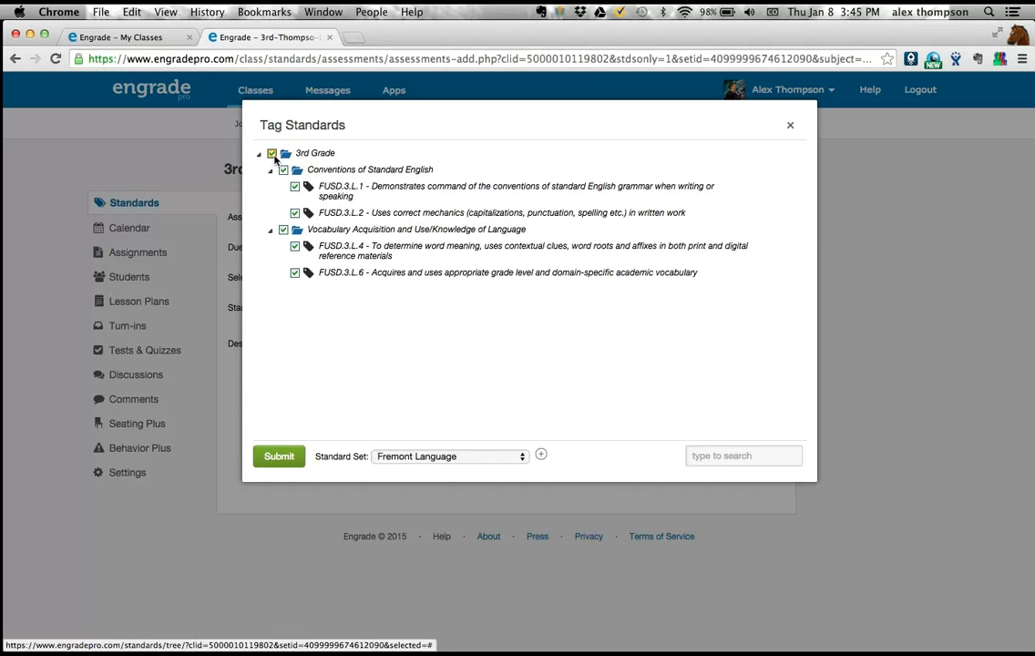
left_click(272, 154)
left_click(295, 213)
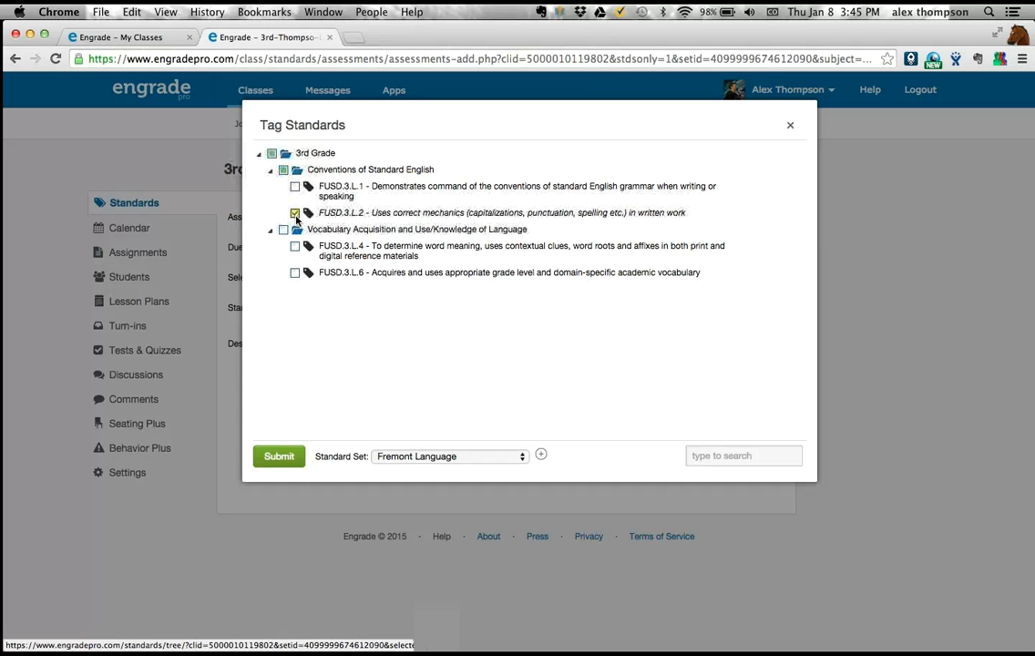
left_click(294, 213)
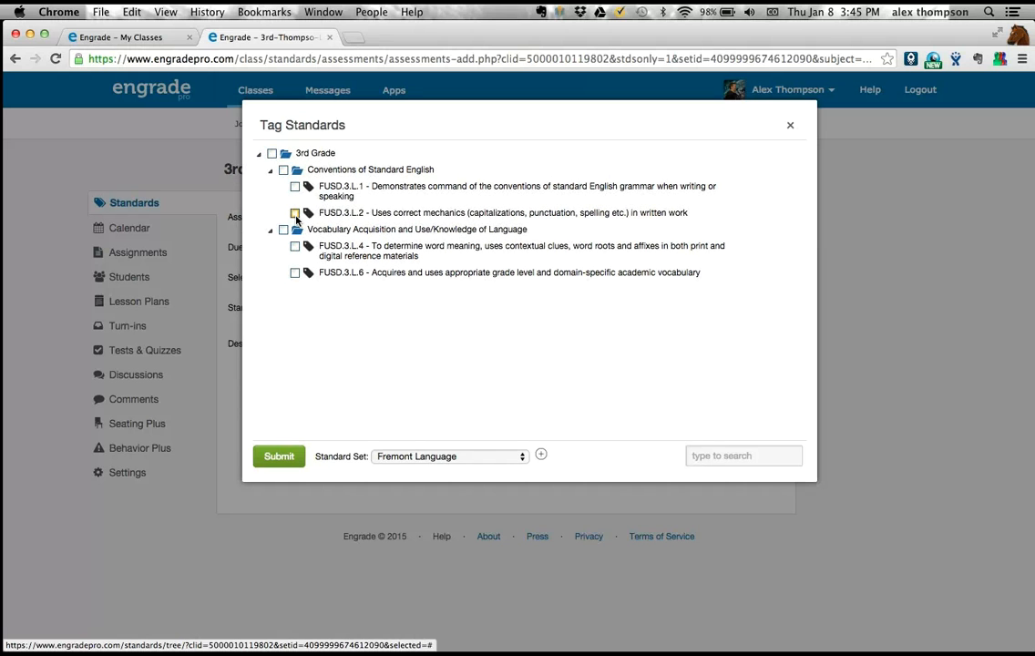
- Expand and collapse the whole standards tree and look through the other standard sets, keeping Fremont Language
left_click(539, 455)
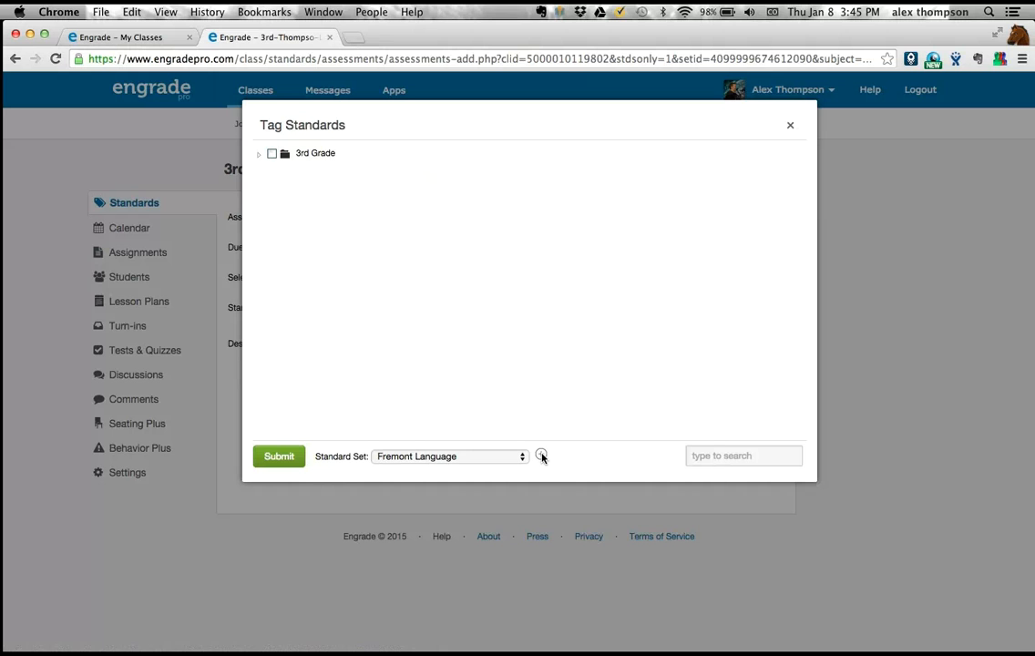
left_click(541, 455)
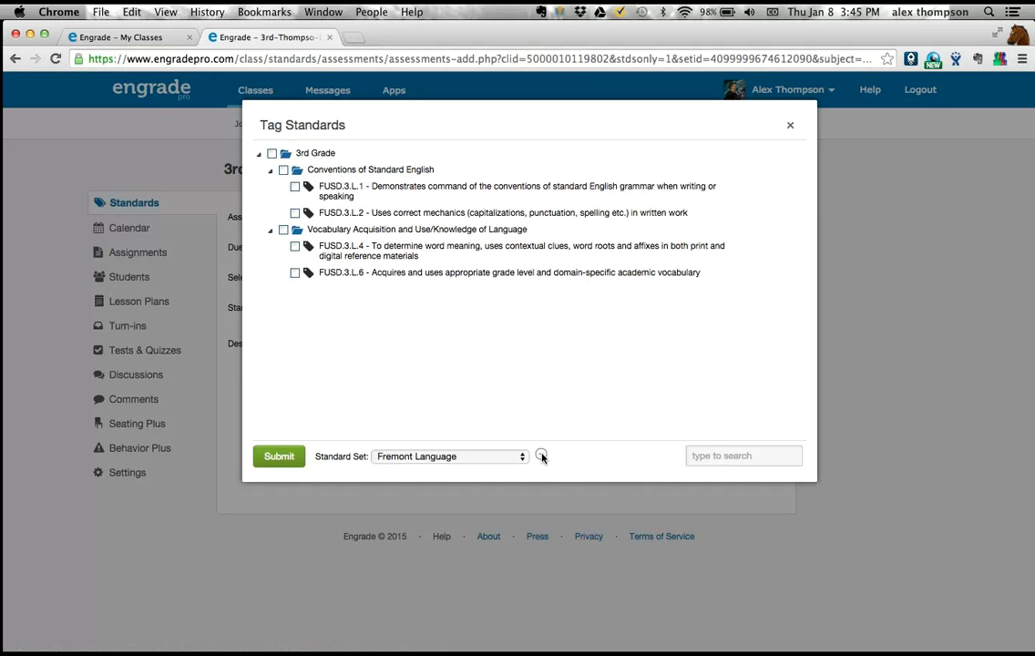
left_click(541, 455)
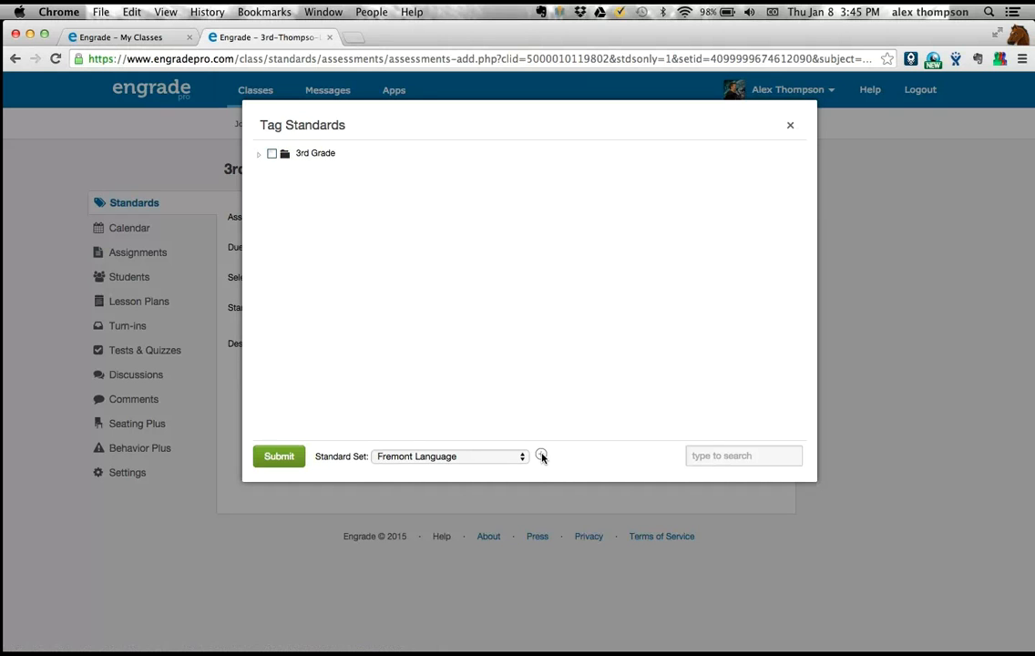
left_click(523, 455)
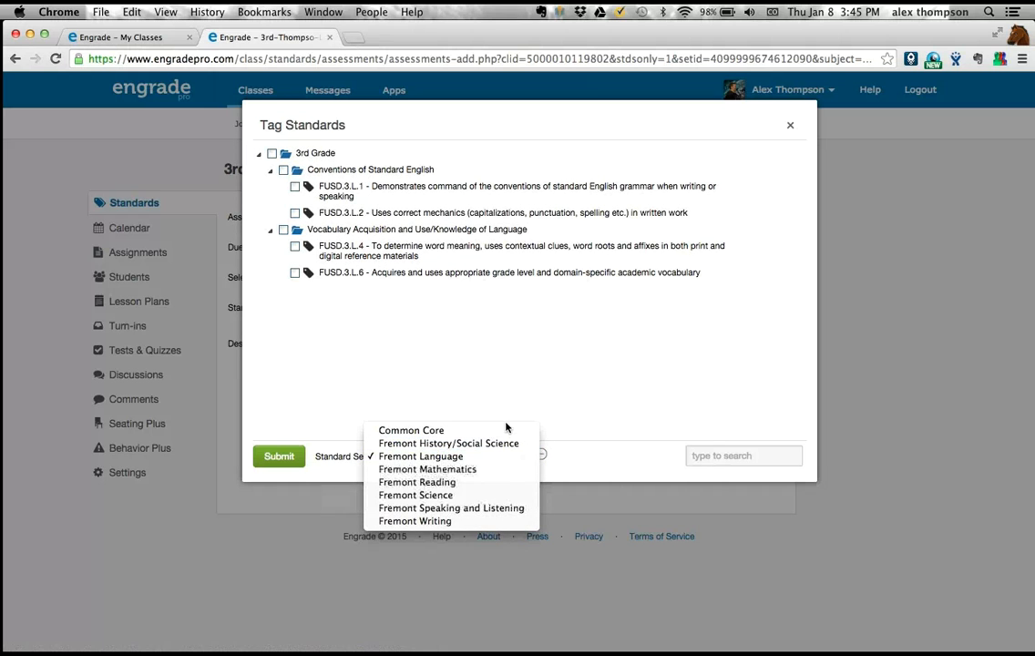
left_click(583, 397)
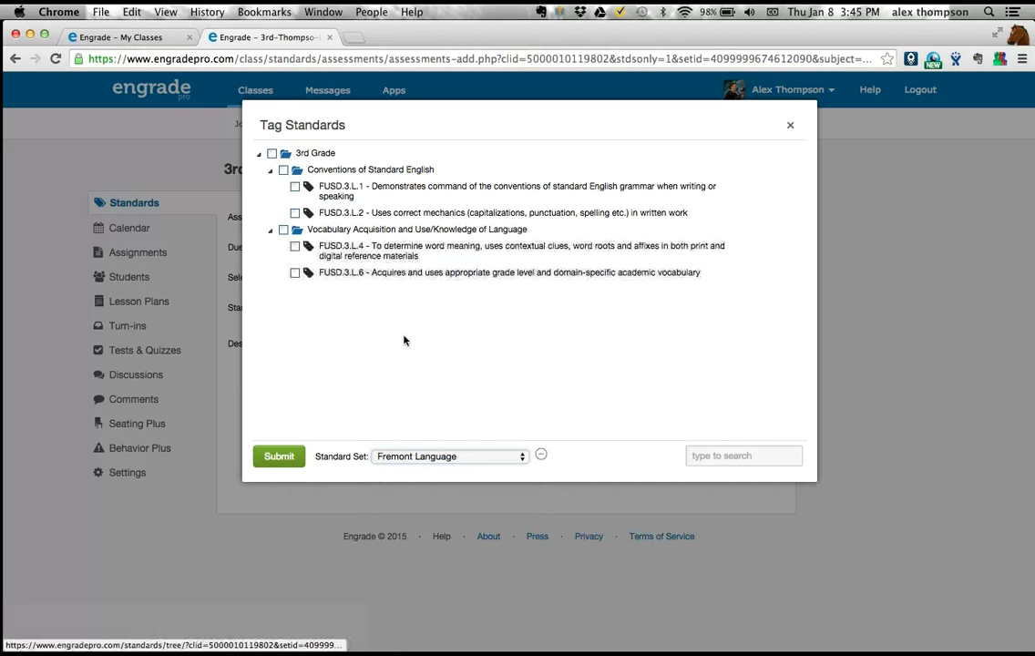
left_click(541, 455)
- Search the standards for "voca" and clear the search
left_click(697, 456)
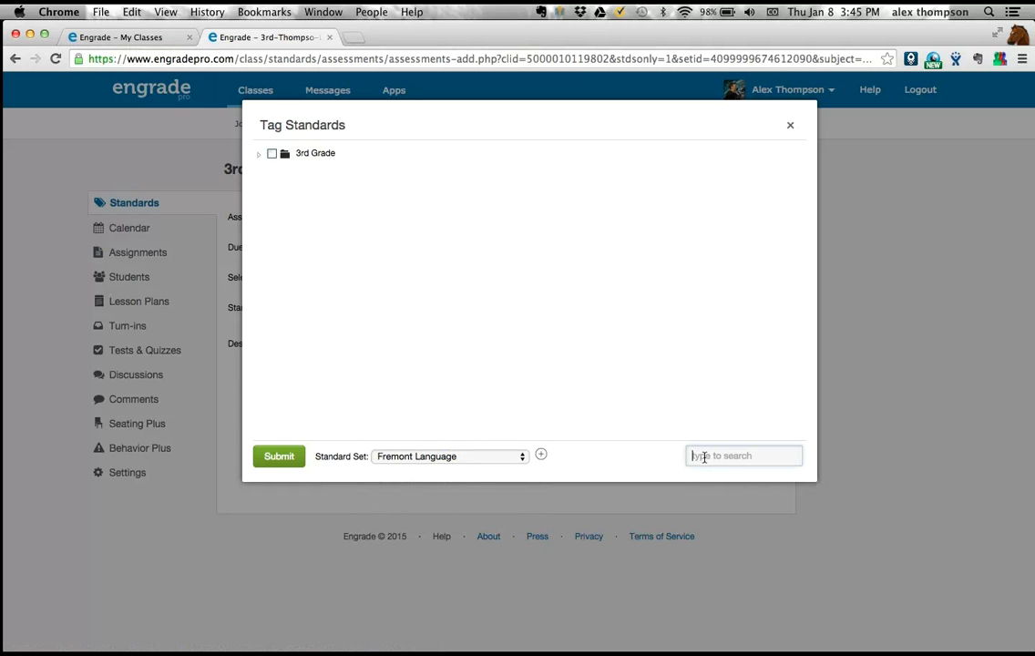
type("voc")
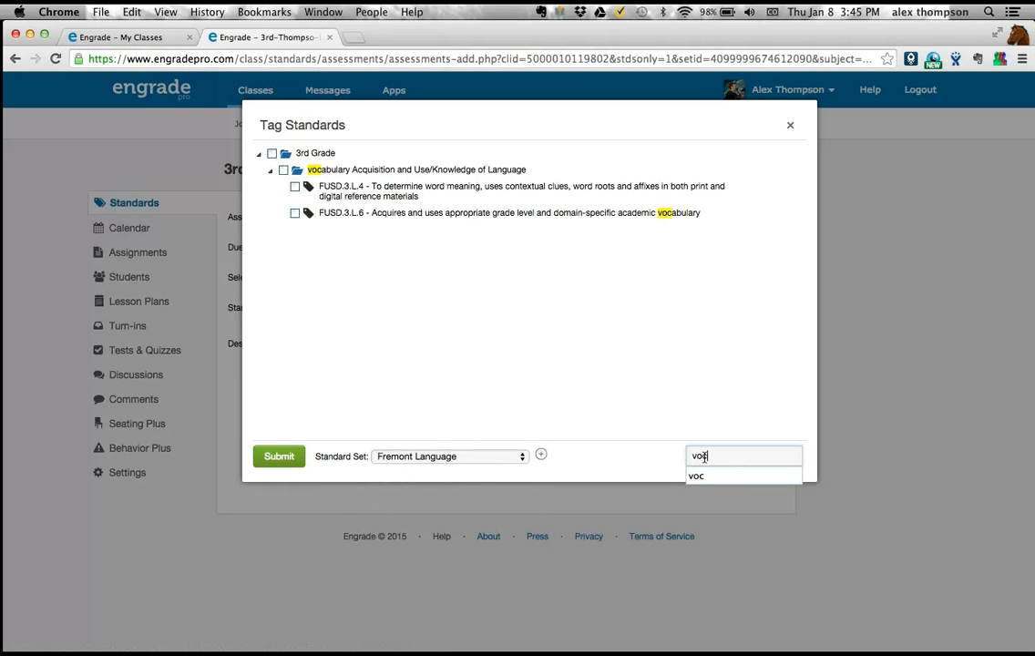
type("a")
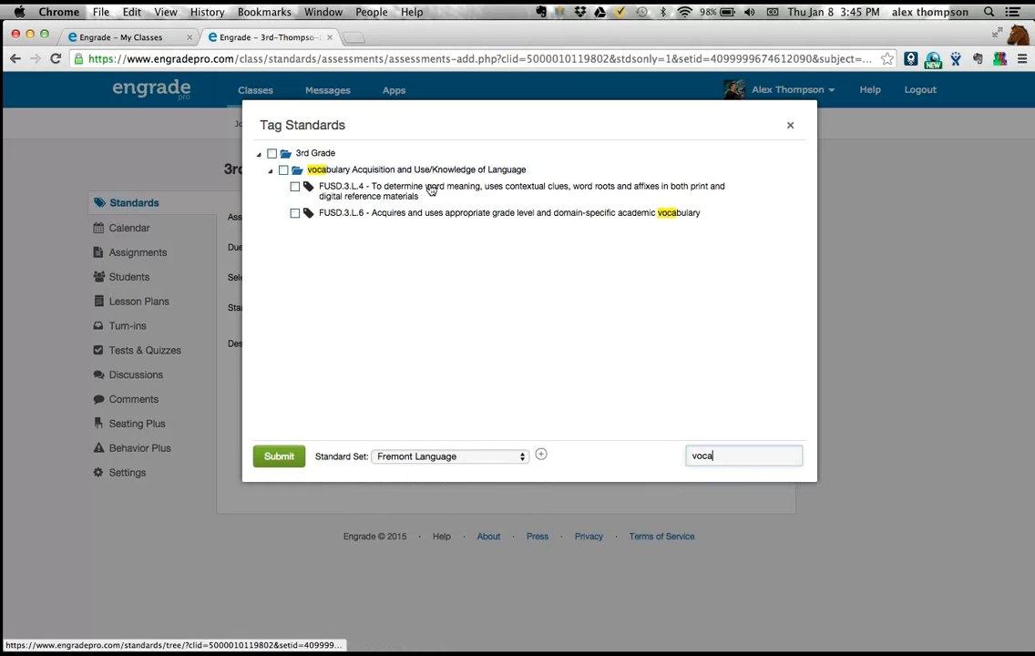
key("BackSpace")
key("BackSpace")
key("BackSpace")
key("BackSpace")
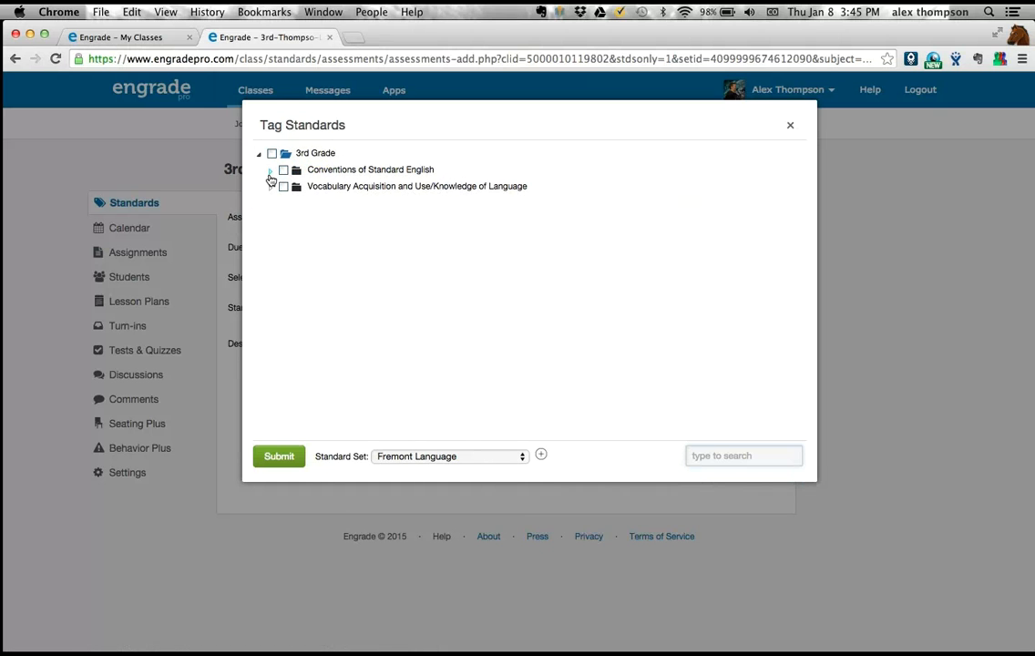
- Tag the assessment with standards FUSD.3.L.1 and FUSD.3.L.4 from the expanded 3rd Grade categories and submit the selection
left_click(270, 171)
left_click(270, 232)
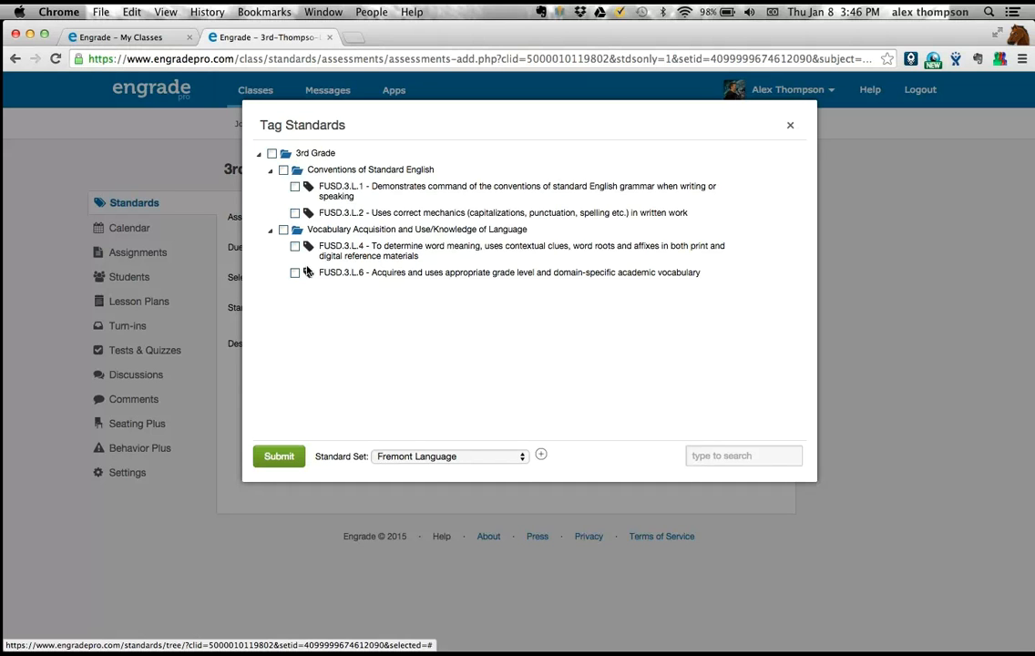
left_click(295, 187)
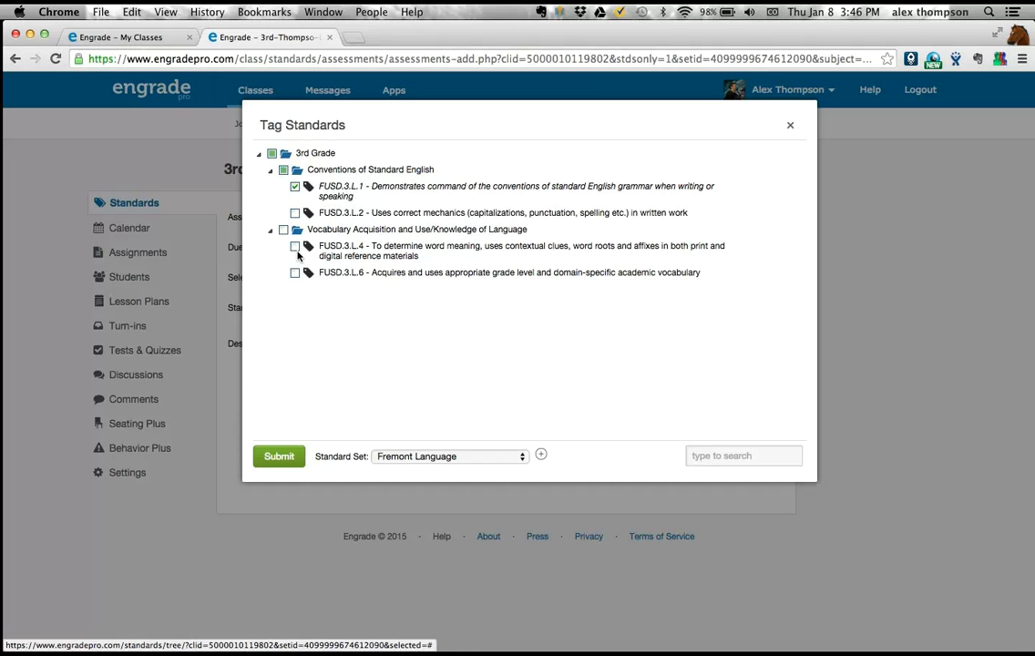
left_click(294, 246)
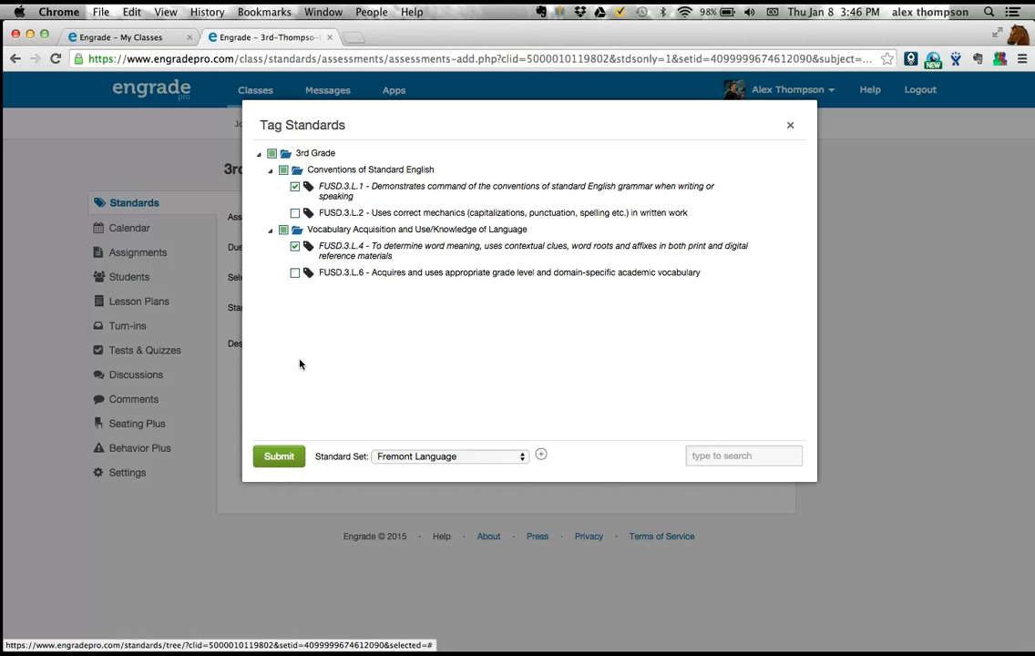
left_click(294, 456)
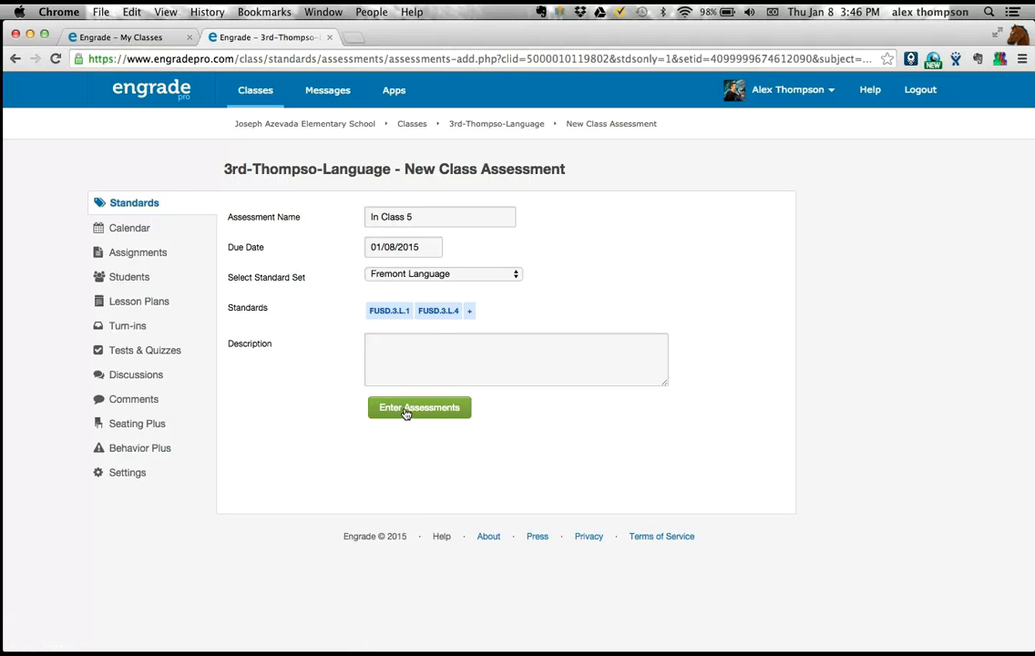
- Enter "Group activity" as the assessment's description and proceed to its student score entry table
left_click(405, 370)
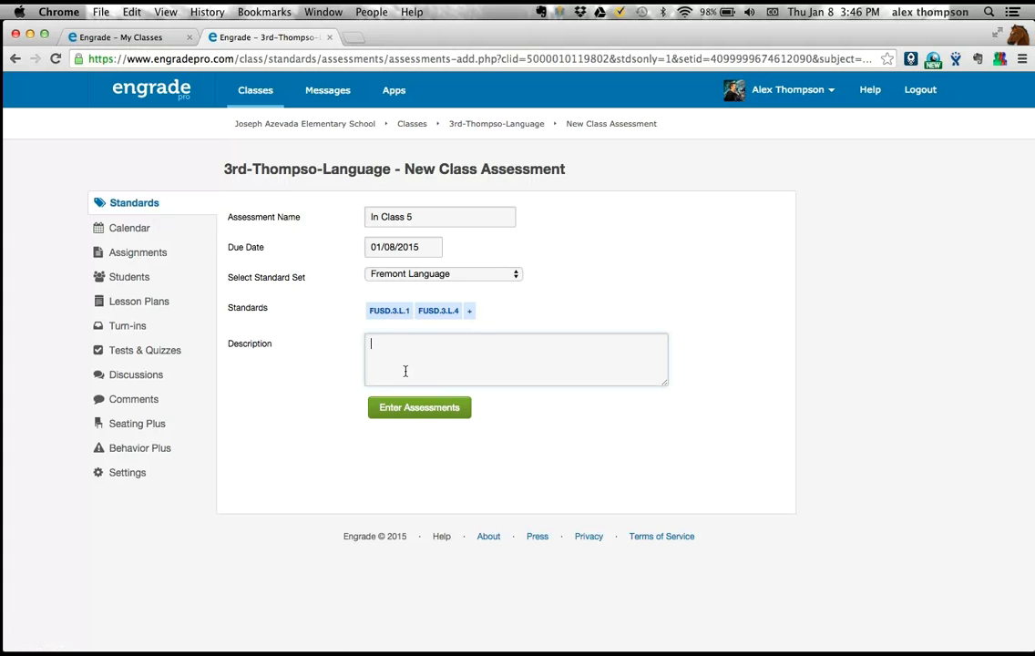
type("Group activity")
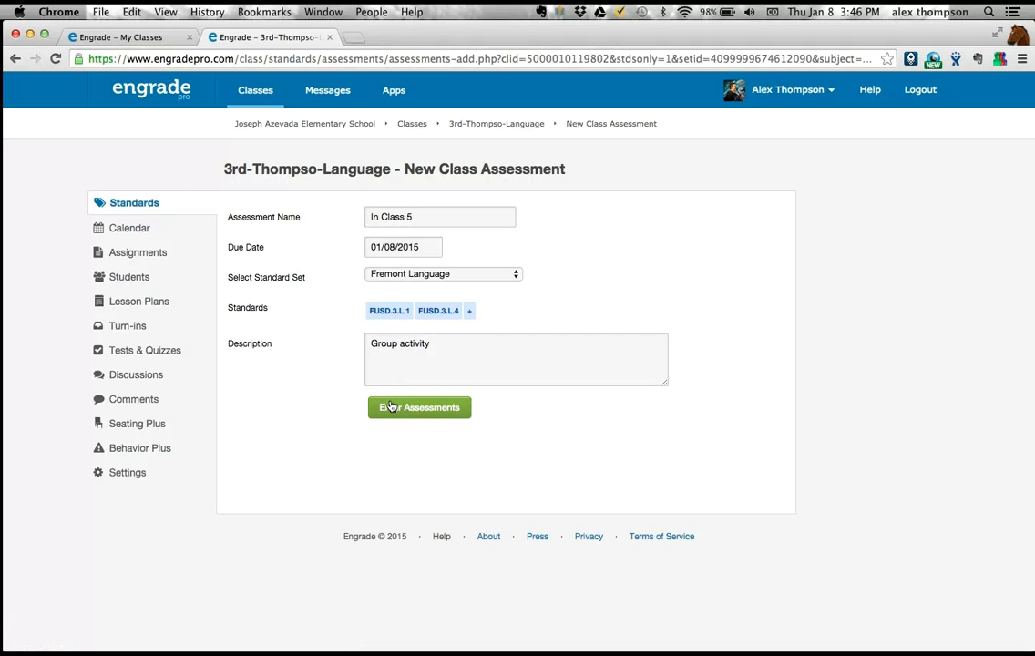
left_click(390, 406)
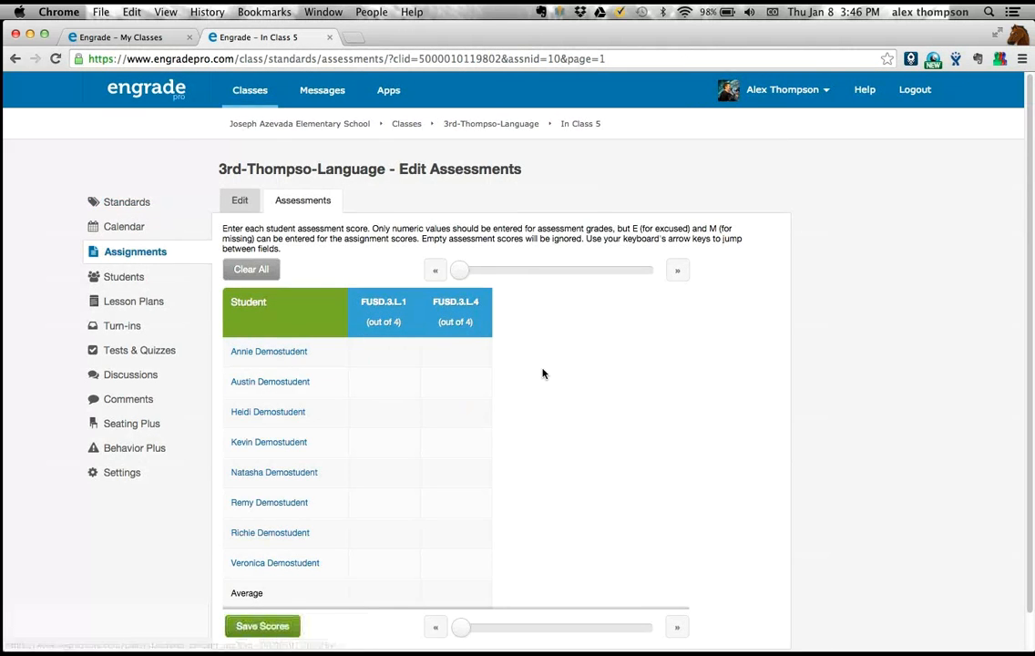
scroll(543, 374, "down", 1)
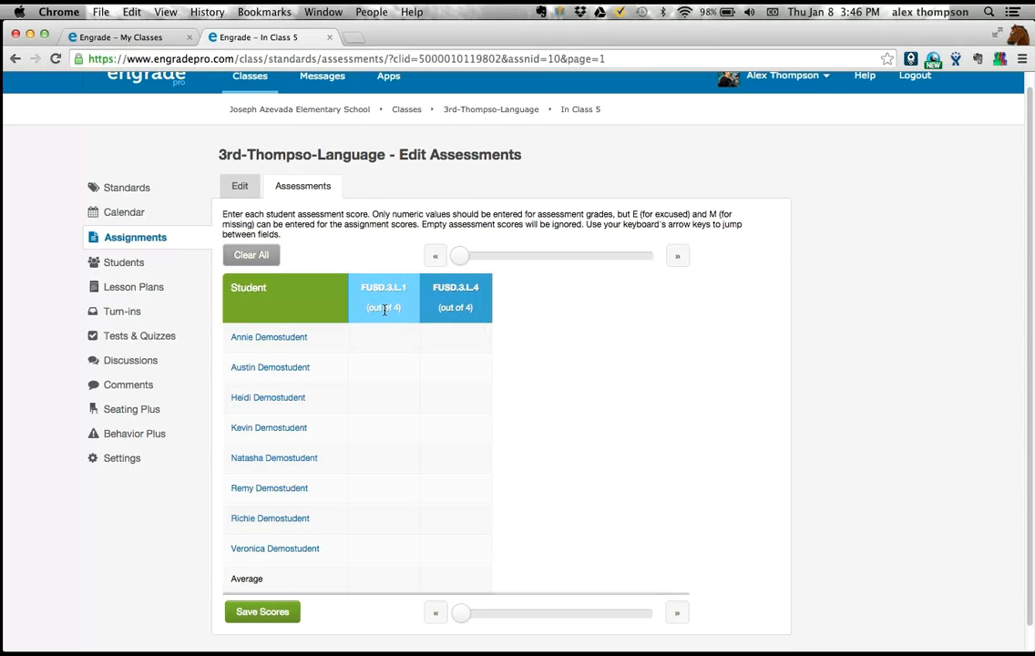
mouse_move(383, 308)
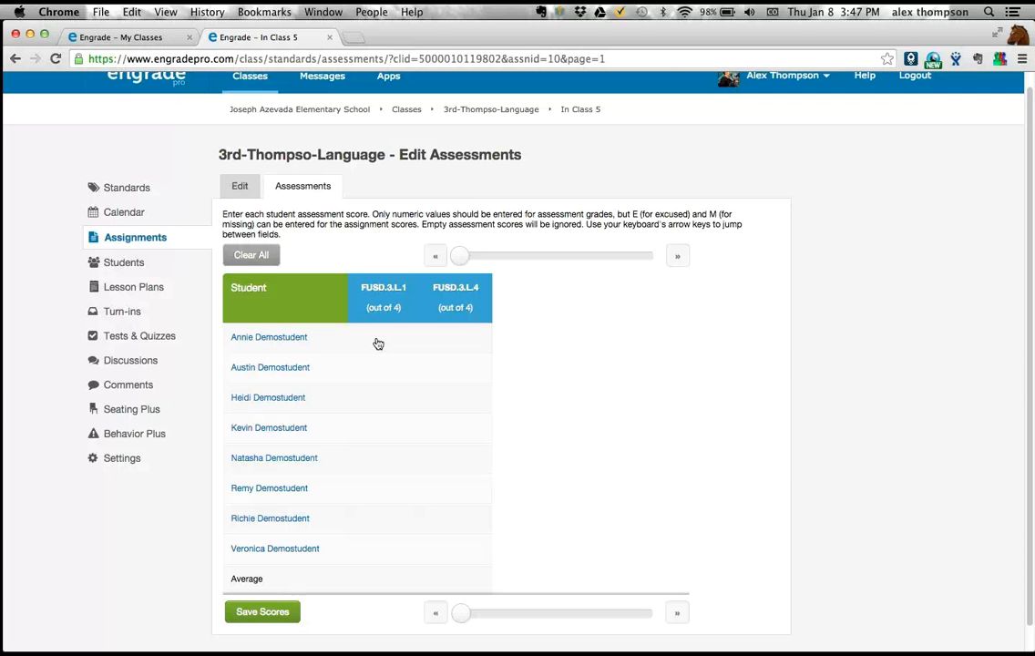
- Enter 4.0 for the first student on both standards, FUSD.3.L.1 and FUSD.3.L.4
left_click(378, 343)
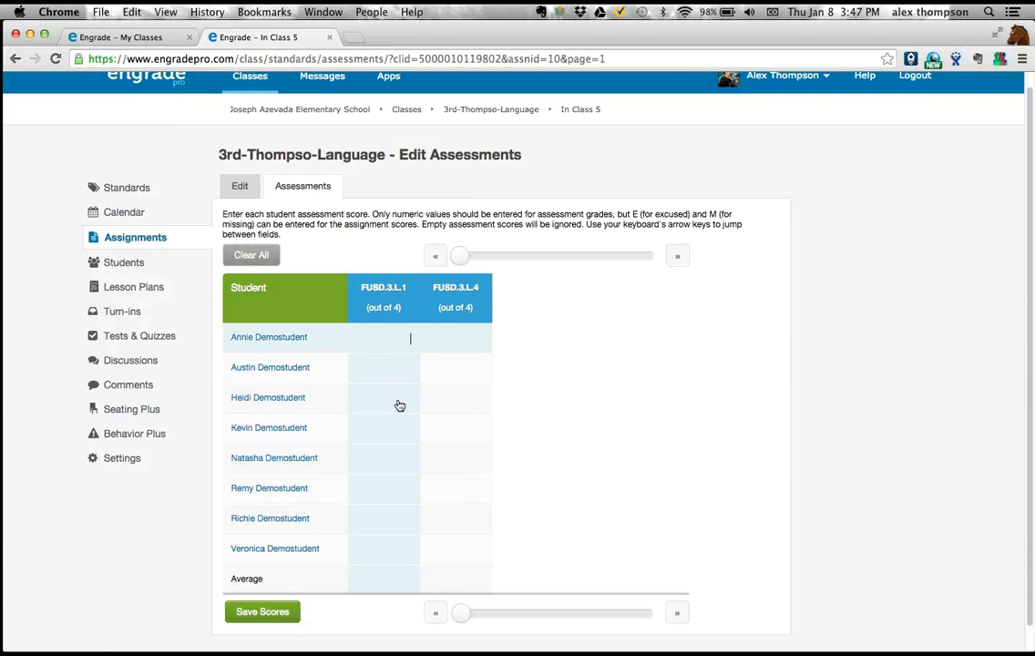
key("Down")
key("Down")
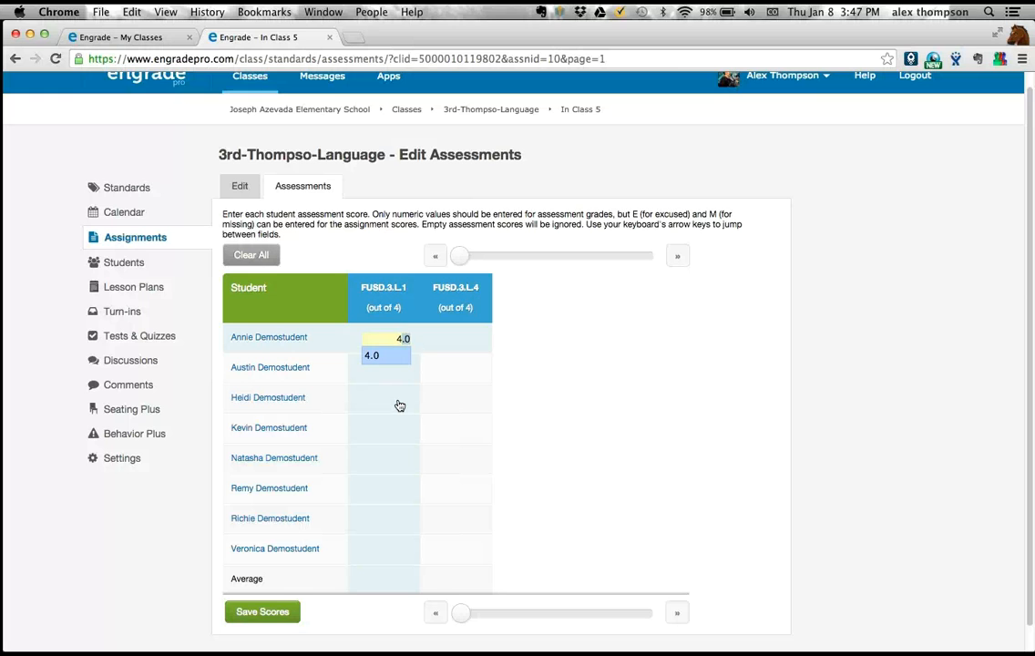
key("Return")
key("Right")
- Score the second student 3.0 on FUSD.3.L.1 and 4.0 on FUSD.3.L.4, and the third student 4.0 on both standards
key("Down")
key("Down")
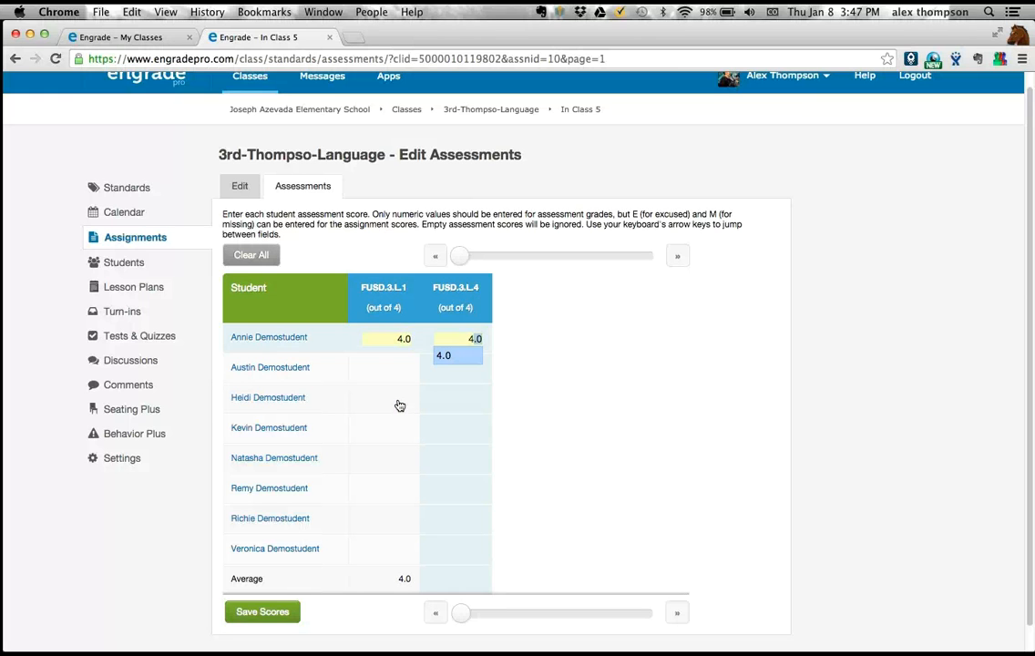
key("Return")
key("Down")
key("Left")
type("3")
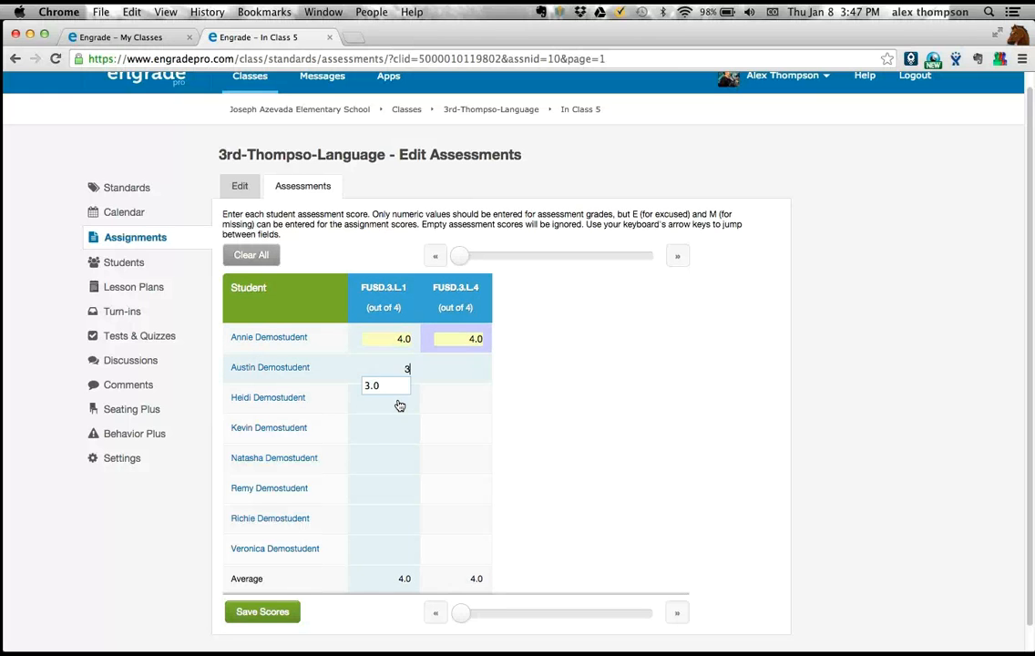
key("Right")
type("4")
key("Down")
key("Left")
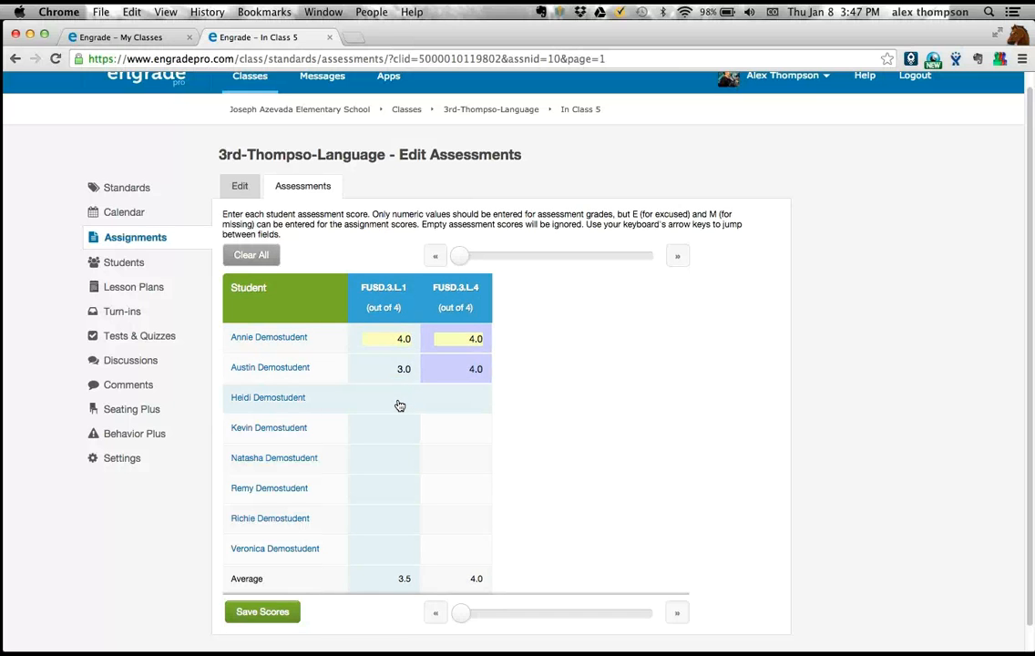
type("4")
key("Right")
type("4")
key("Down")
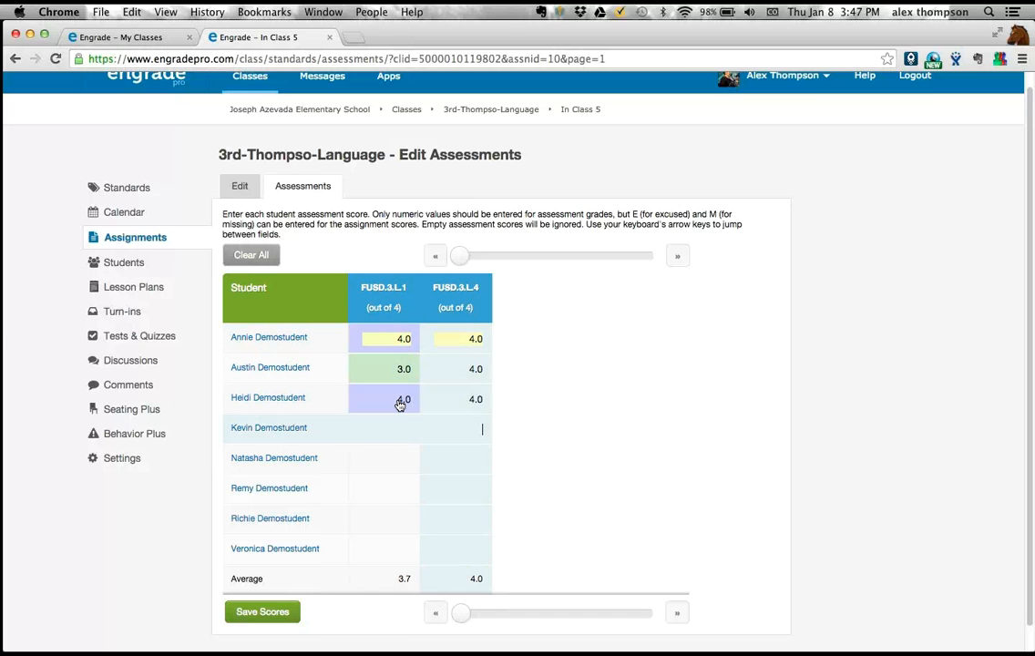
- Fill in the FUSD.3.L.1 scores of the fourth through eighth students as 2.0, 2.0, 1.0, 2.0 and 3.0
key("Left")
type("2")
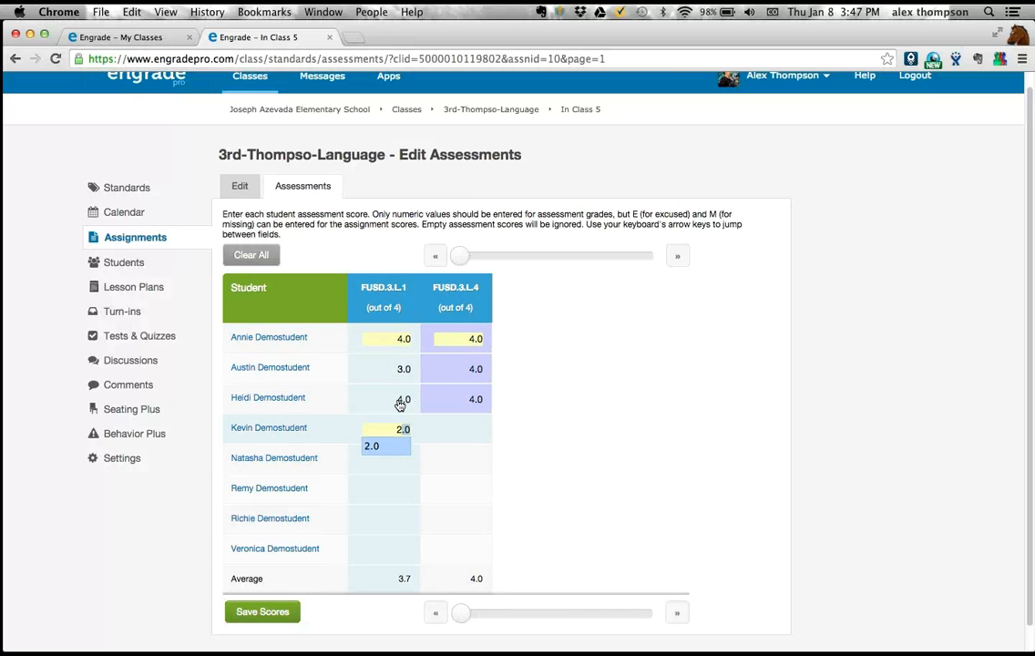
key("Down")
type("2")
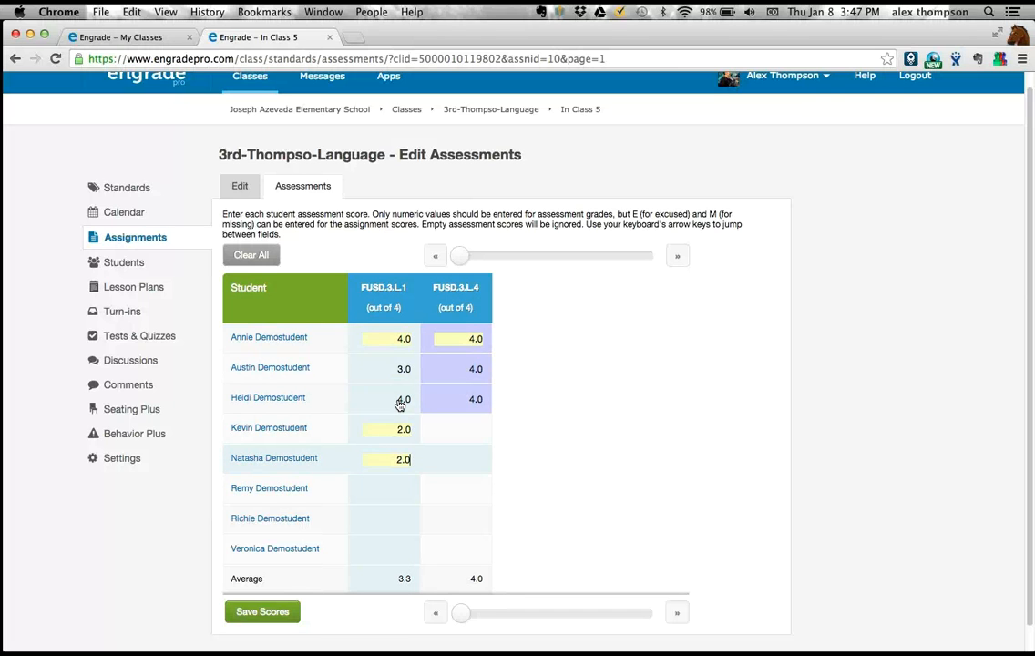
key("Down")
type("1")
key("Down")
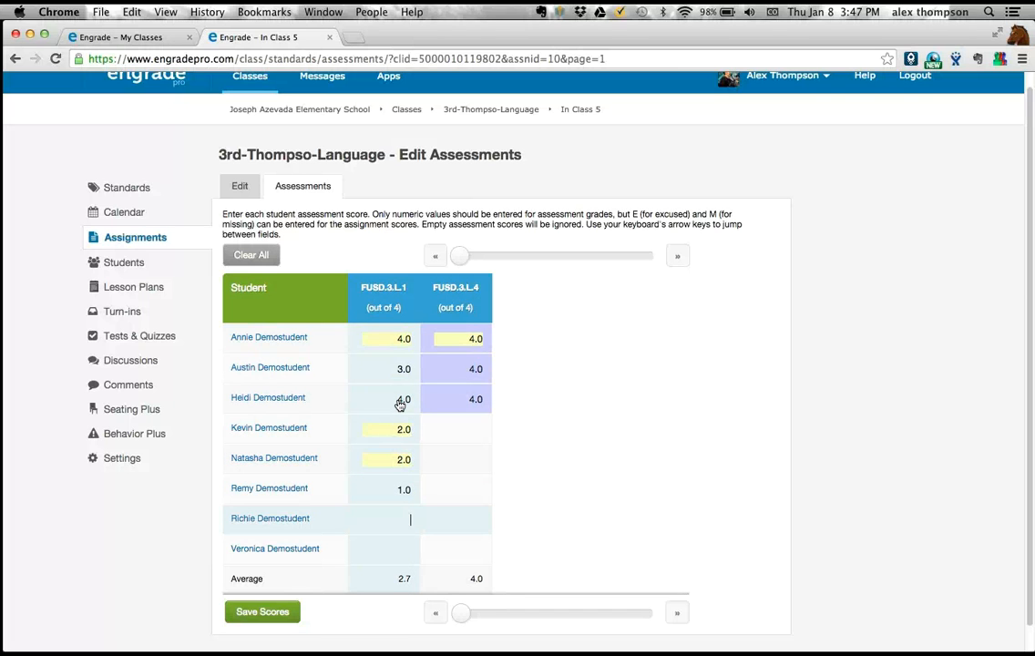
type("2")
key("Down")
type("3")
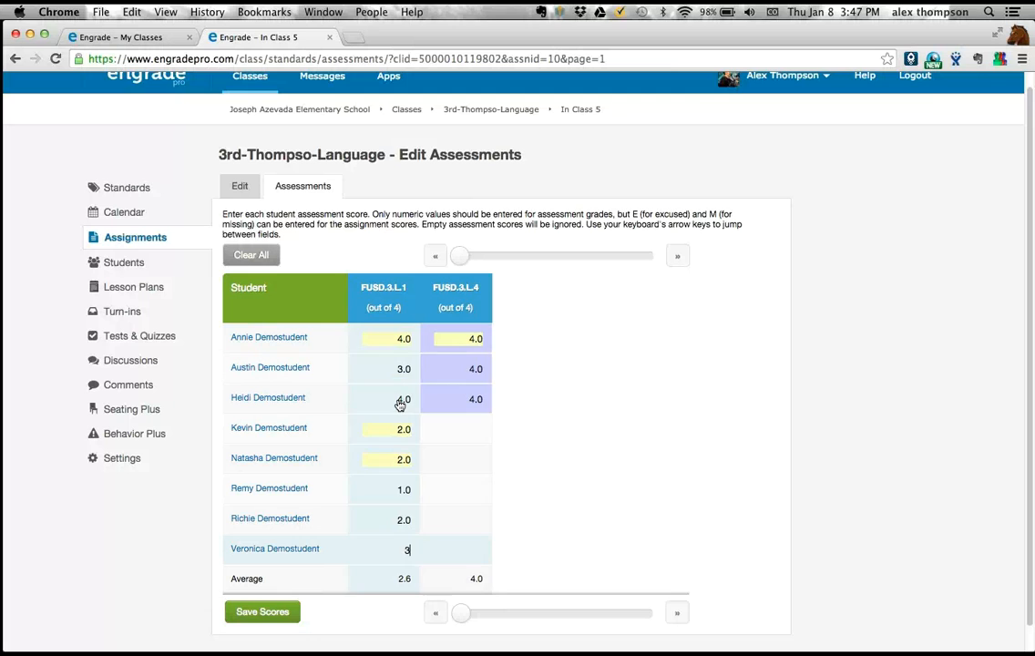
- Enter 4.0 on FUSD.3.L.4 for the last three students in the table
key("Right")
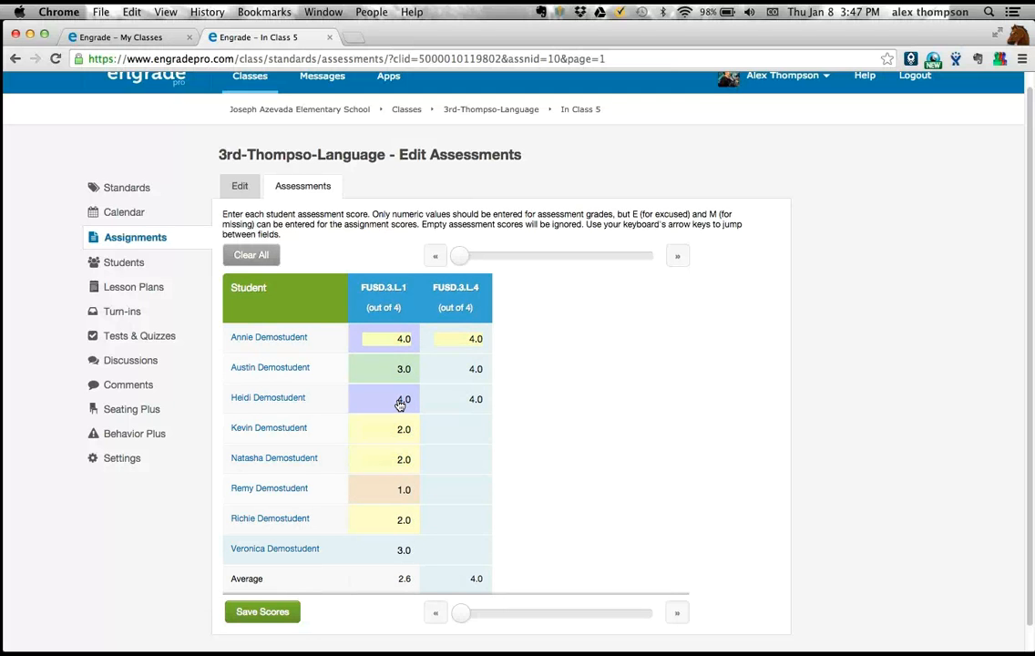
type("4")
key("Up")
type("4")
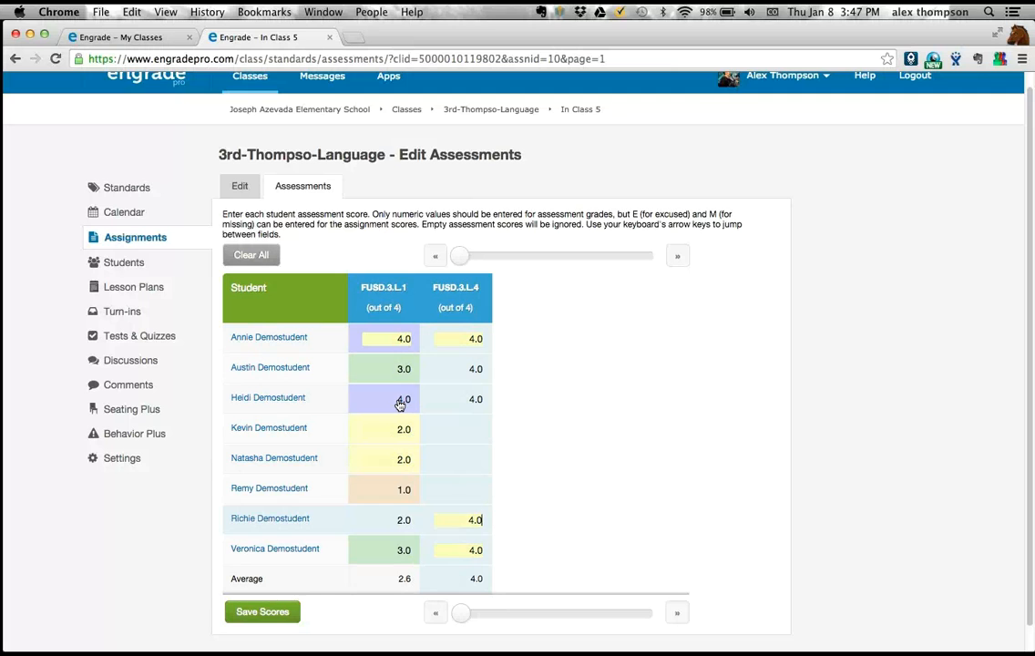
key("Up")
type("4")
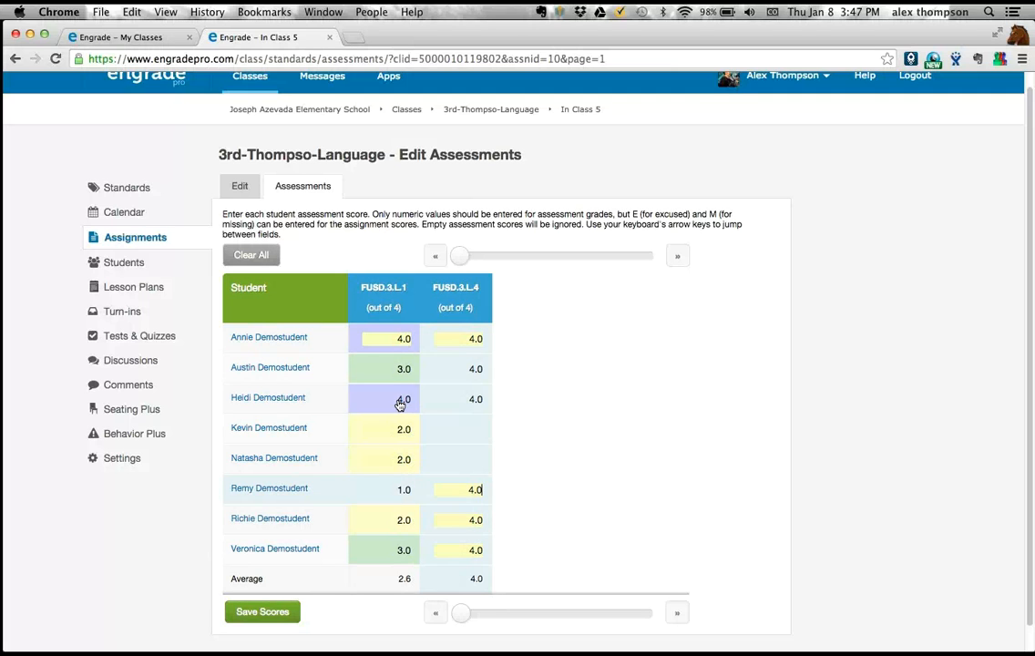
- Enter 3.0 on FUSD.3.L.4 for the fourth and fifth students and save the scores
key("Up")
type("3.0")
key("Up")
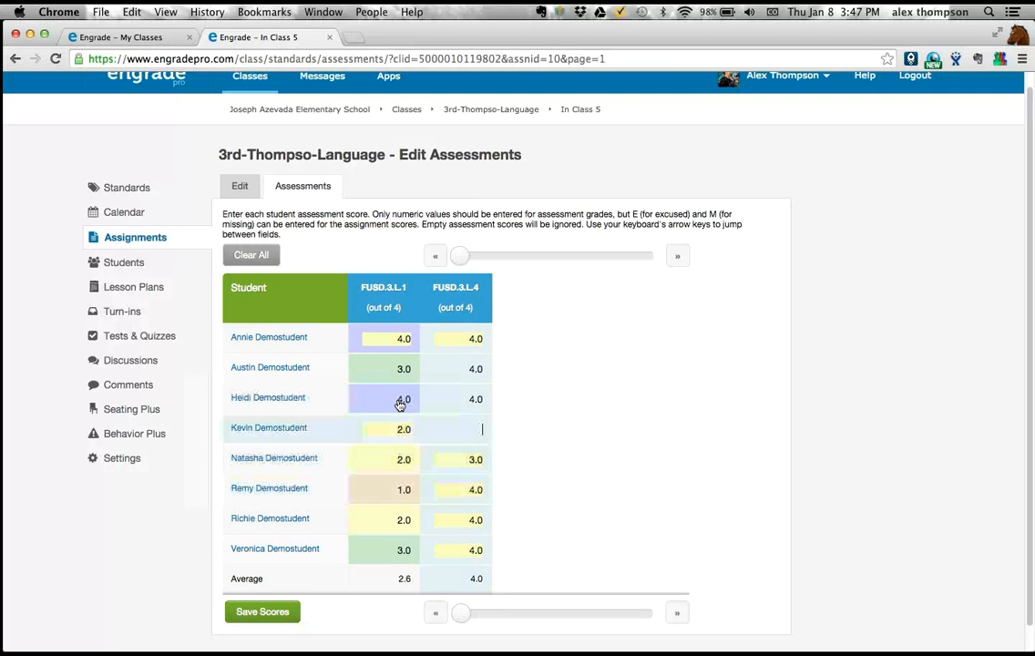
type("4")
key("BackSpace")
type("3.0")
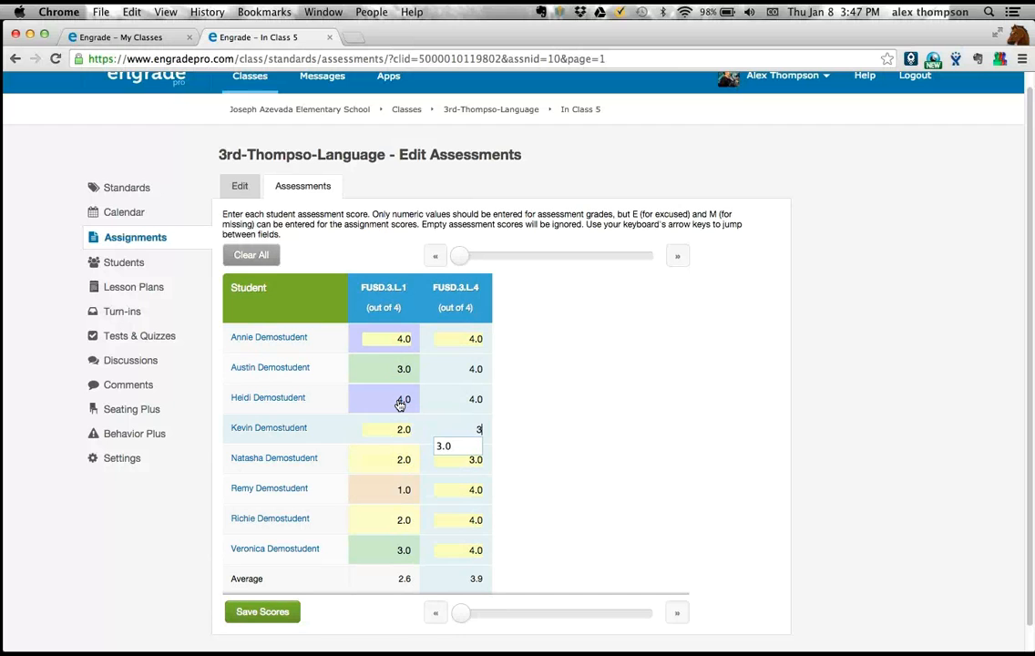
left_click(515, 419)
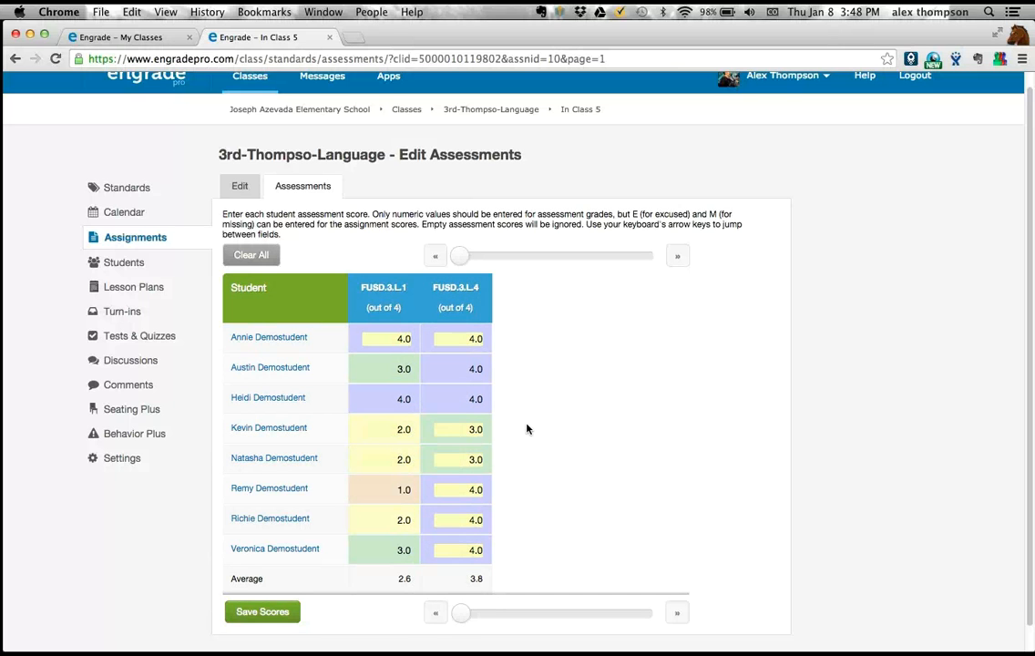
scroll(526, 429, "down", 2)
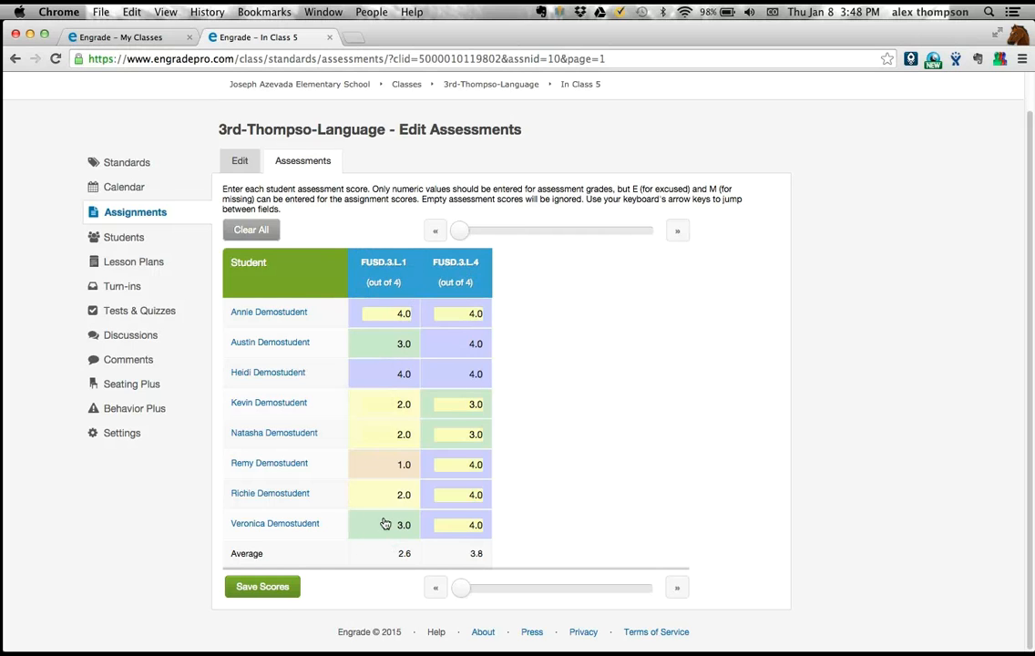
left_click(275, 592)
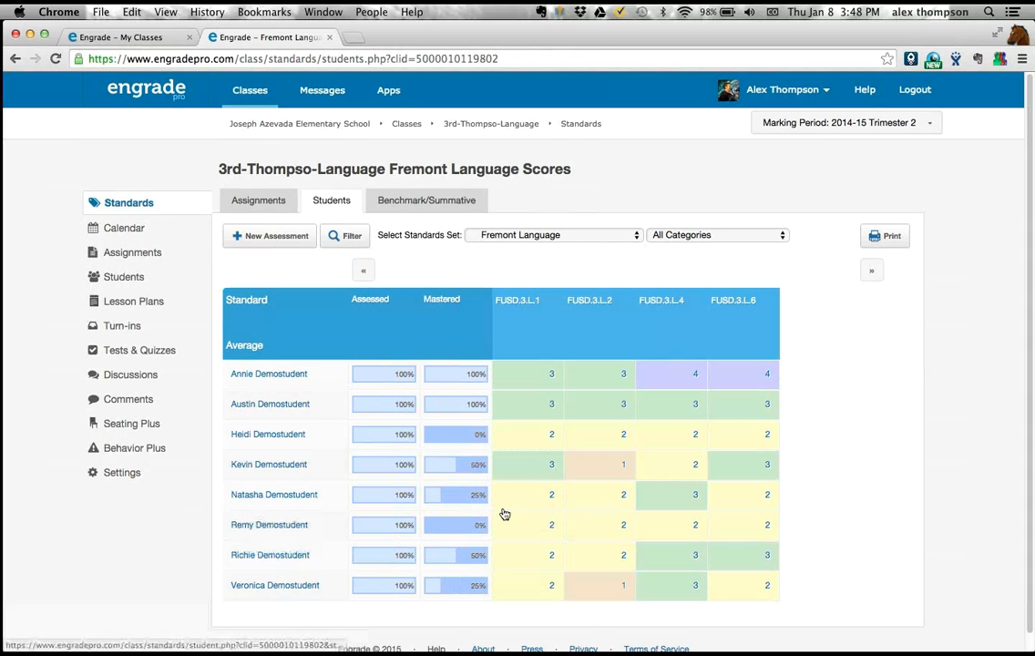
- Examine the score details in the FUSD.3.L.4 column and the fourth student's list of assessments for that standard
scroll(630, 415, "down", 1)
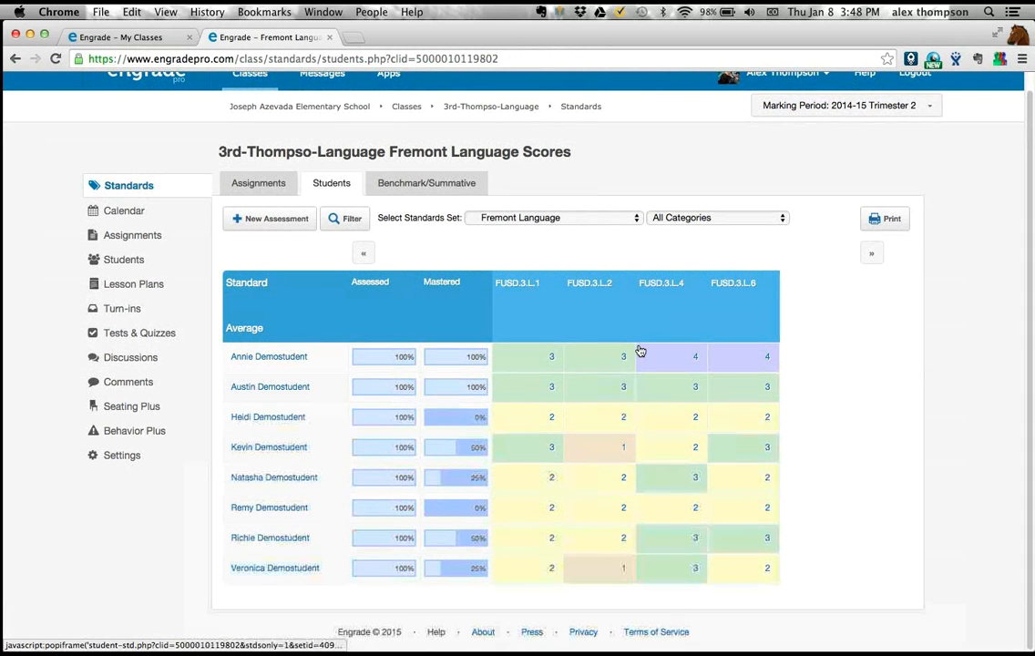
mouse_move(669, 524)
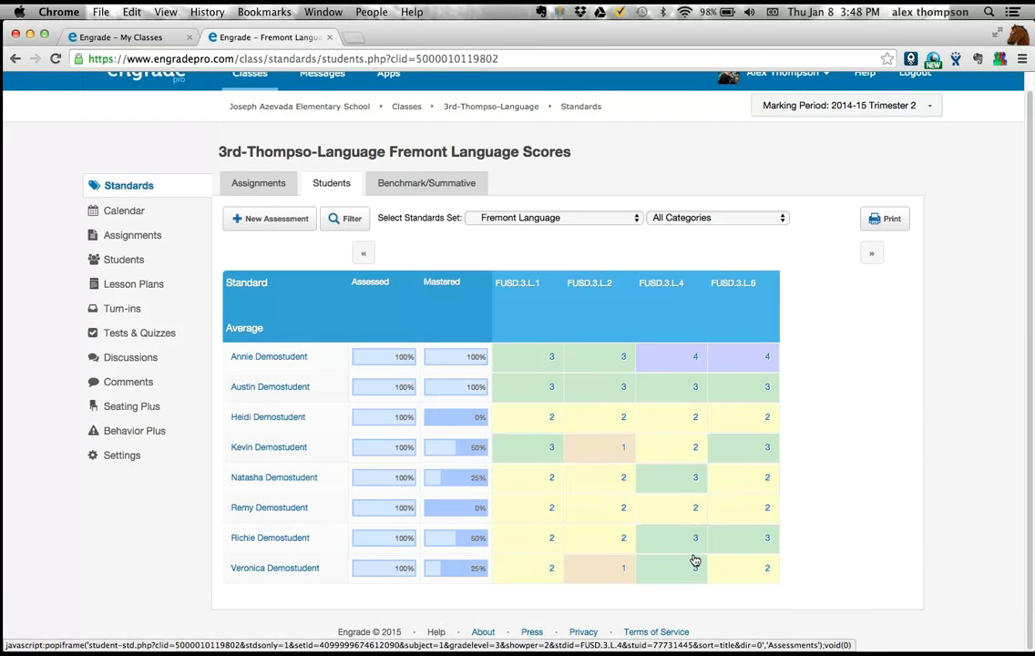
mouse_move(694, 561)
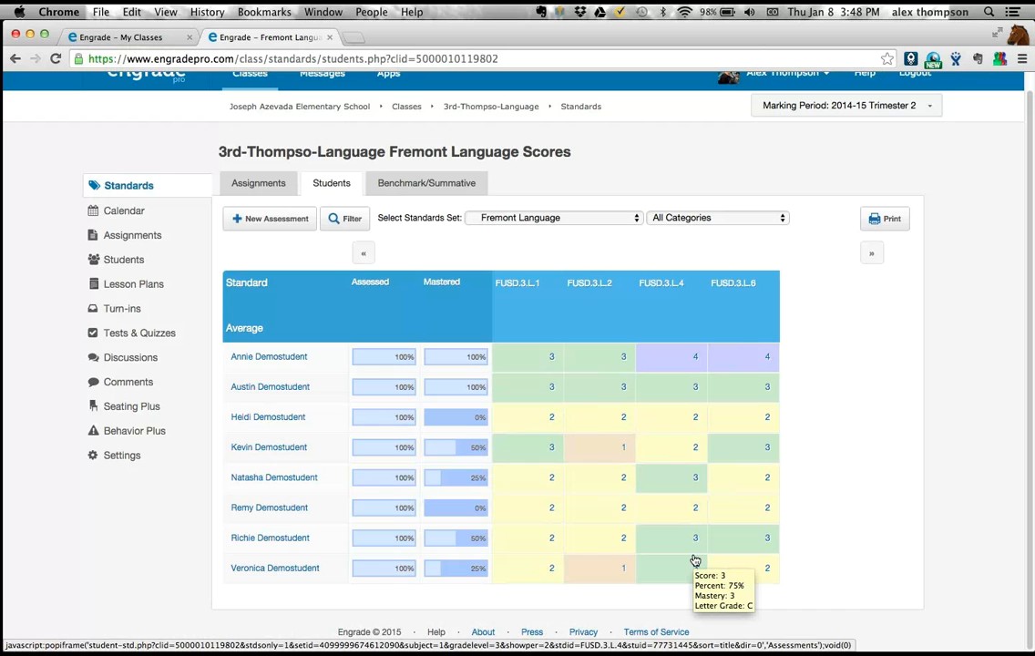
mouse_move(677, 426)
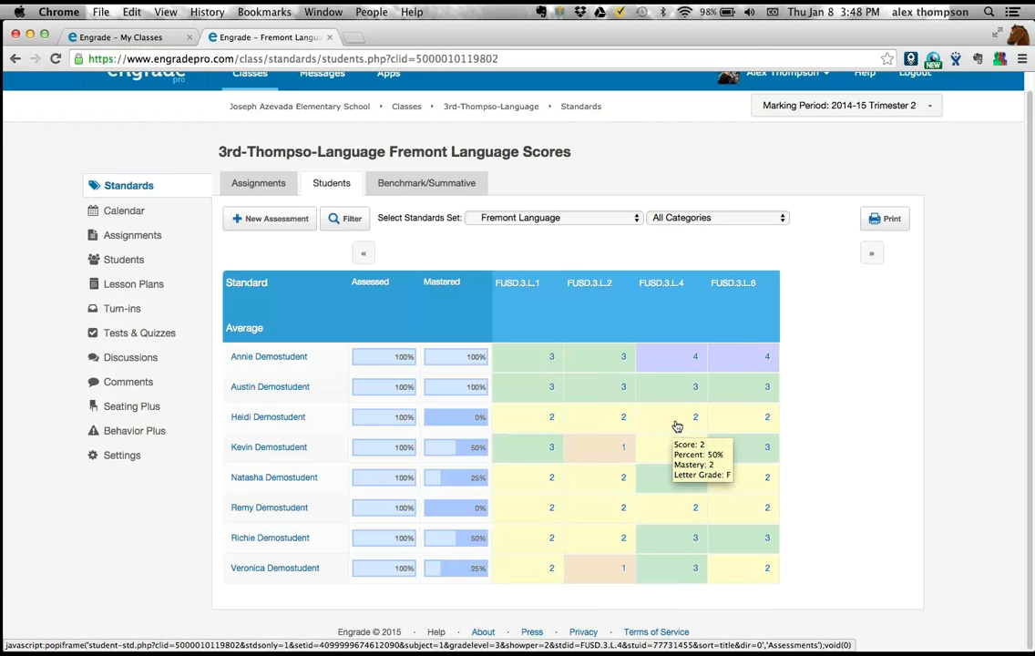
mouse_move(674, 452)
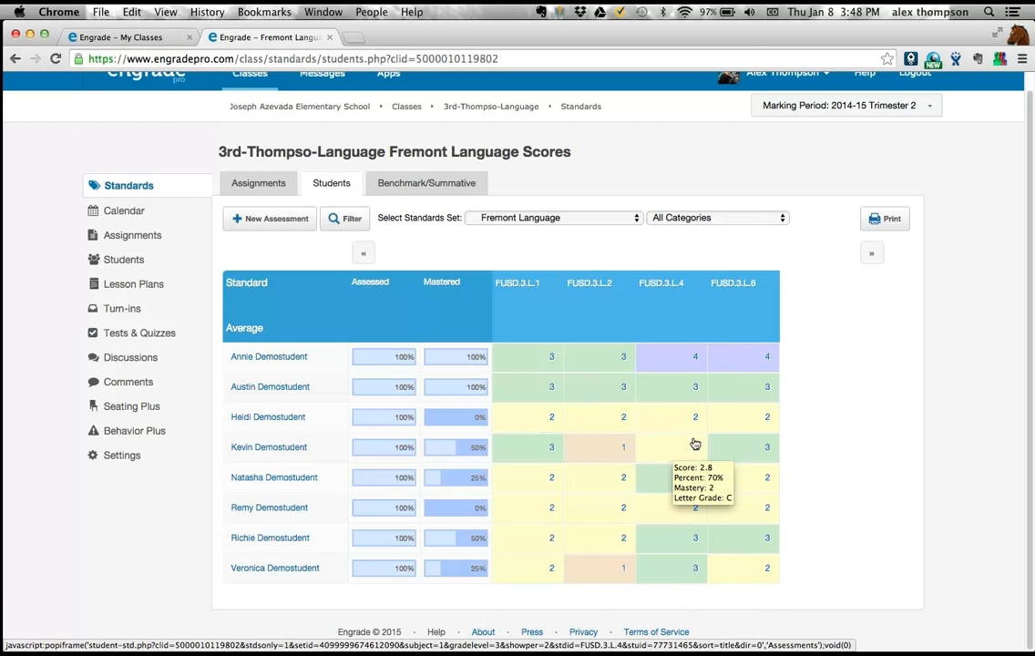
left_click(680, 455)
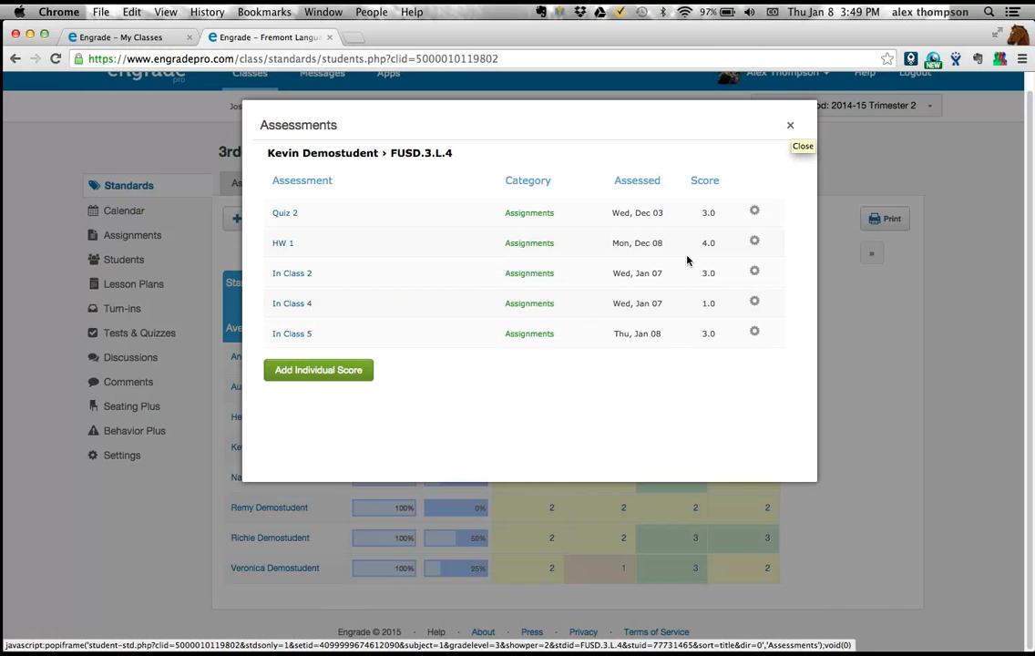
left_click(789, 128)
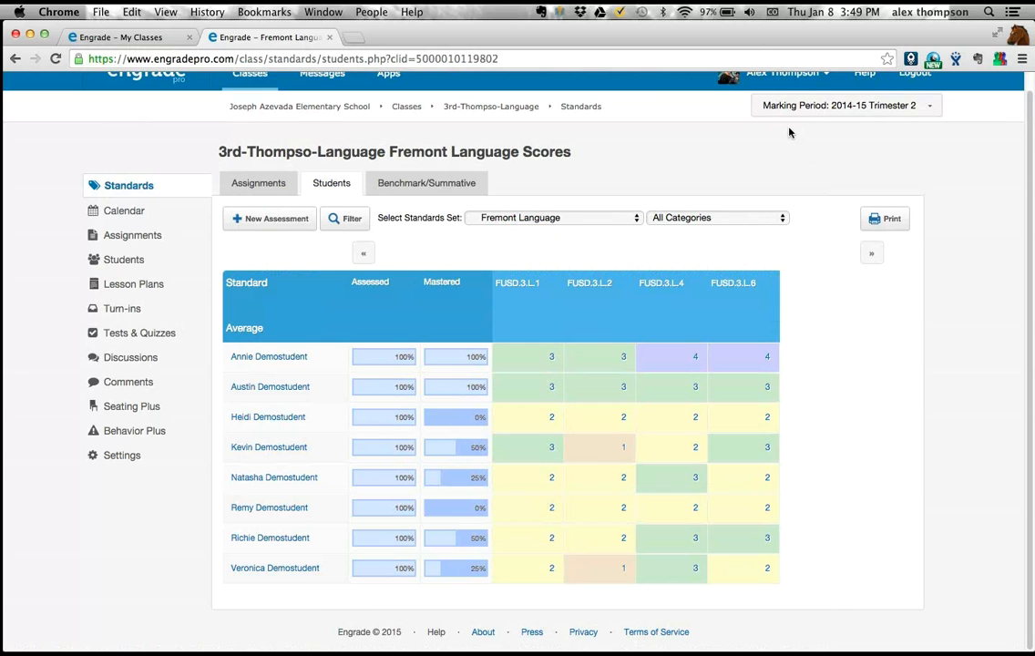
- Reopen the standards score entry table for In Class 5 from the class's list of standards-tagged assignments
left_click(263, 185)
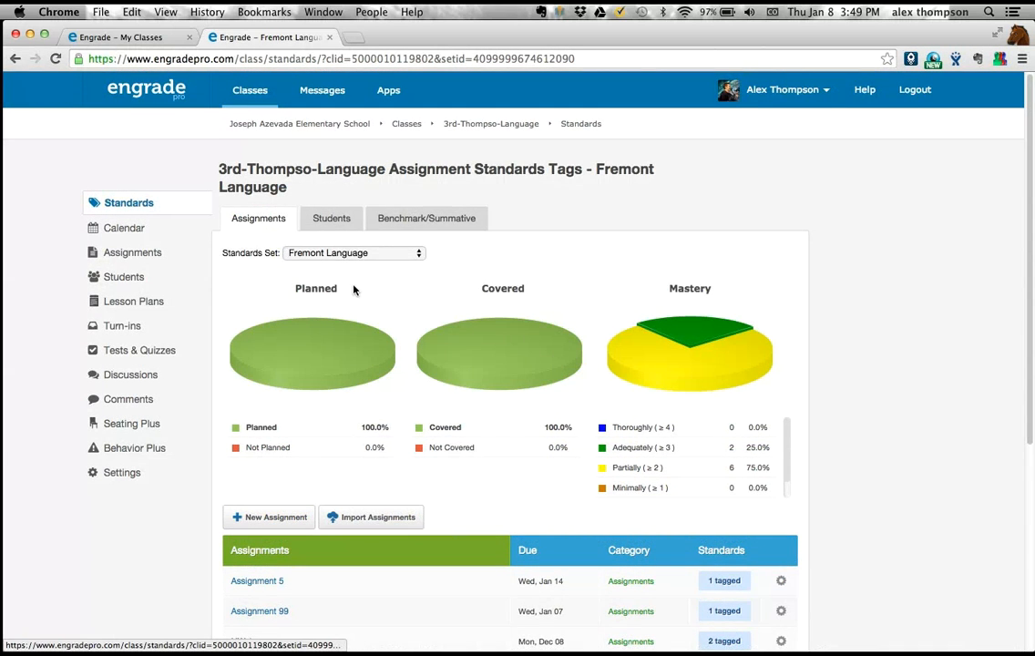
scroll(355, 292, "down", 7)
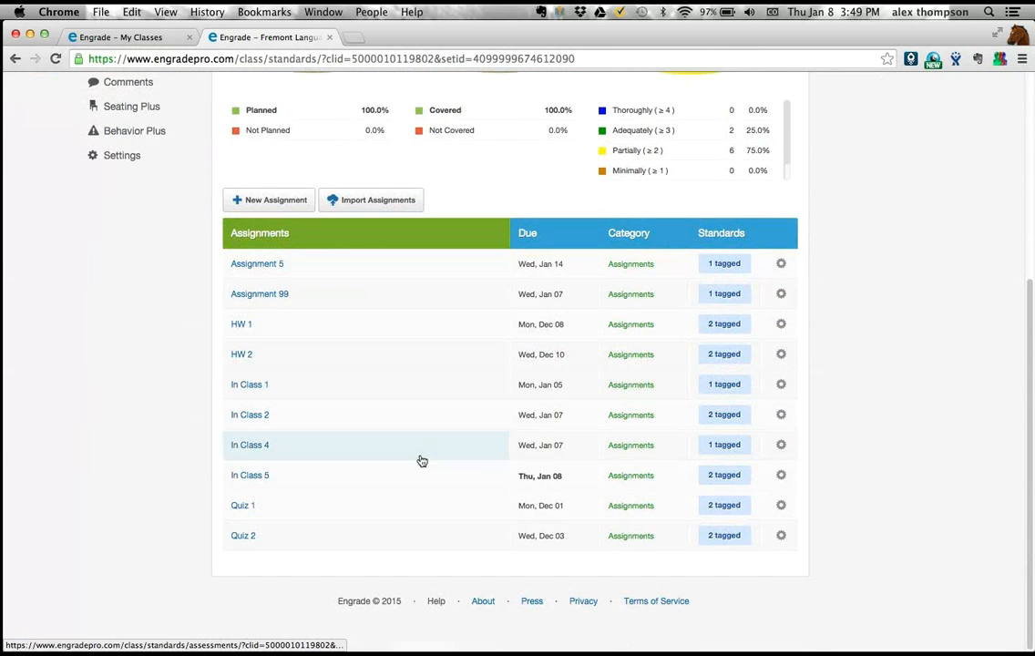
left_click(781, 475)
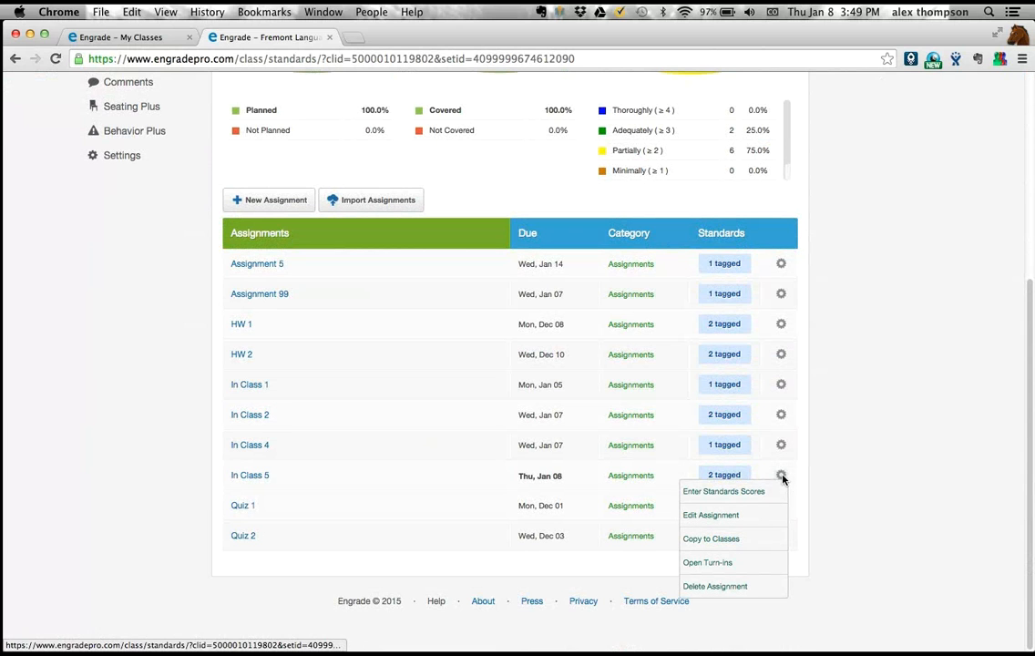
left_click(756, 492)
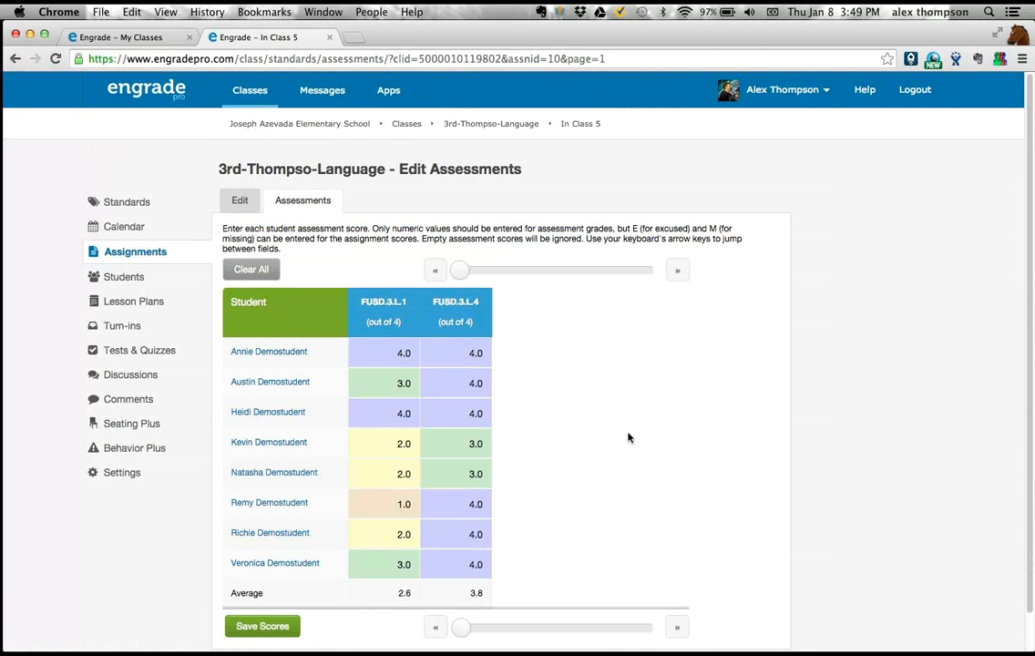
scroll(628, 437, "down", 1)
scroll(628, 437, "down", 1)
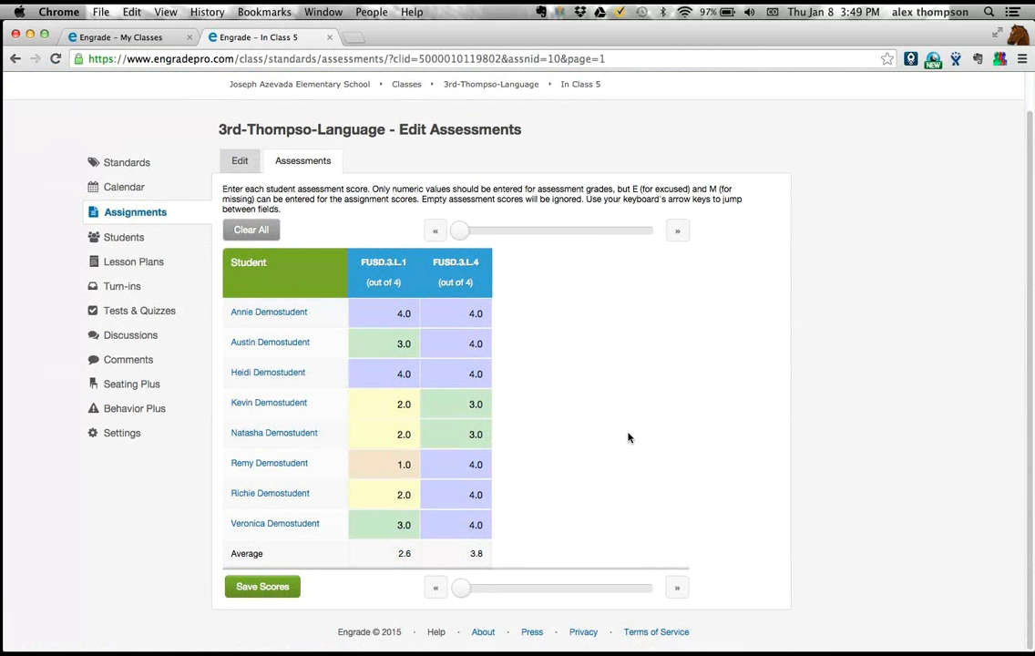
- Try an out-of-range score of 55 for the third student on FUSD.3.L.4
left_click(477, 377)
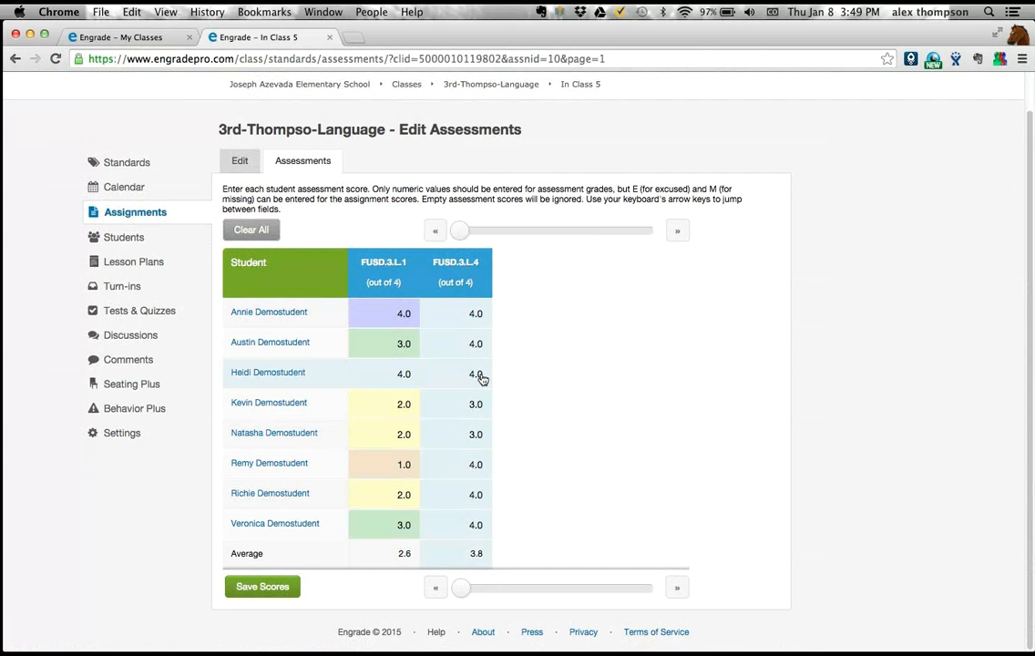
left_click(482, 377)
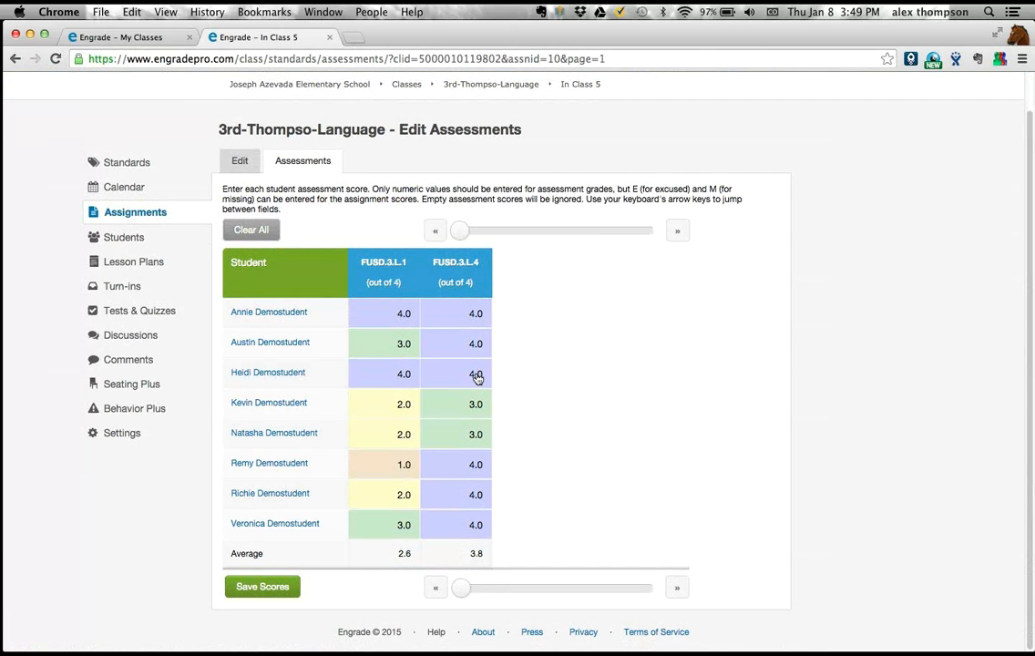
key("BackSpace")
key("BackSpace")
key("BackSpace")
type("55")
key("Down")
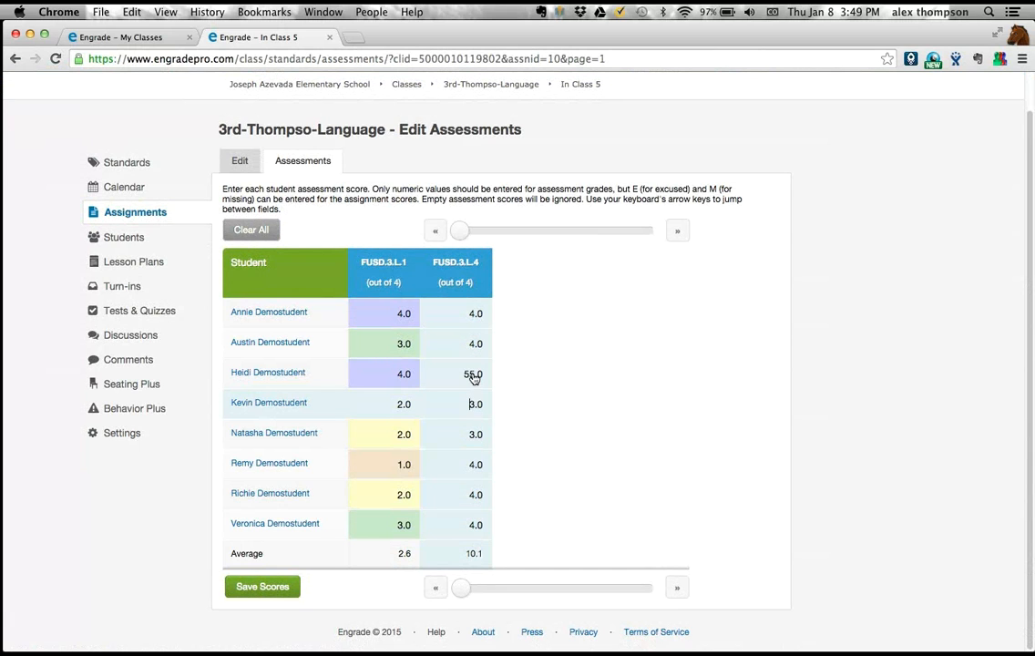
key("Up")
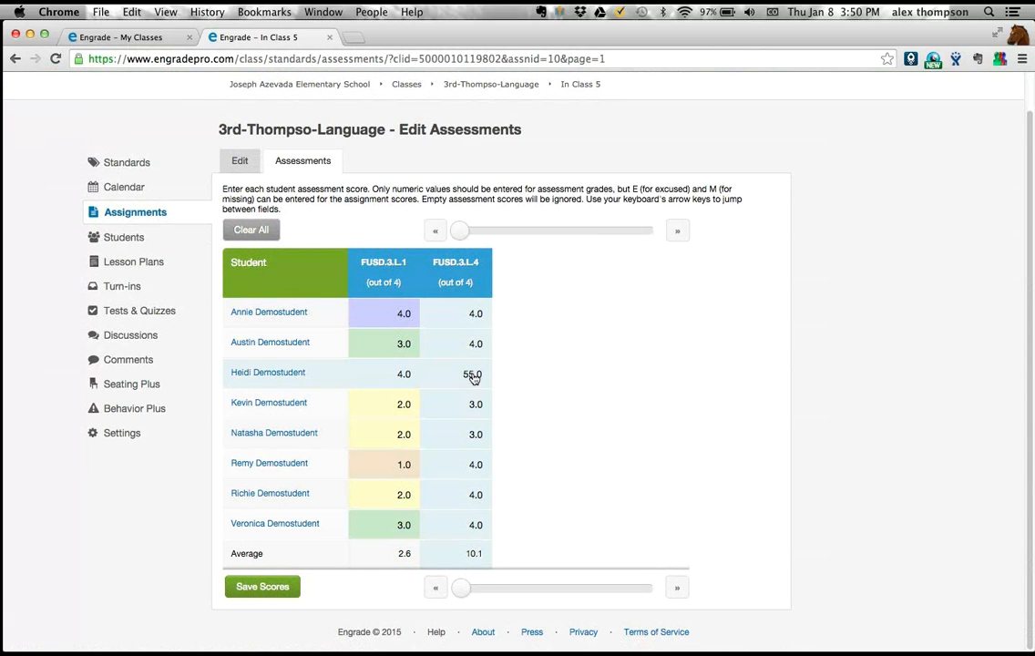
- Set the third student's FUSD.3.L.4 score back to 4.0
key("BackSpace")
key("BackSpace")
key("BackSpace")
key("BackSpace")
type("4.0")
key("Down")
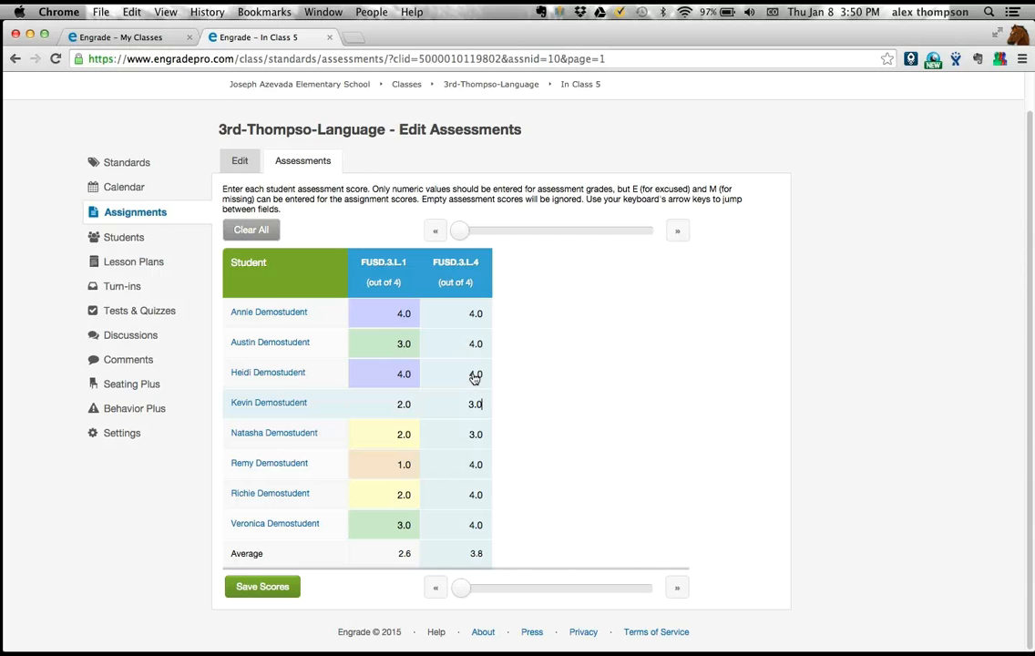
- Re-enter the third student's FUSD.3.L.4 score as 4.0 for In Class 5
key("Up")
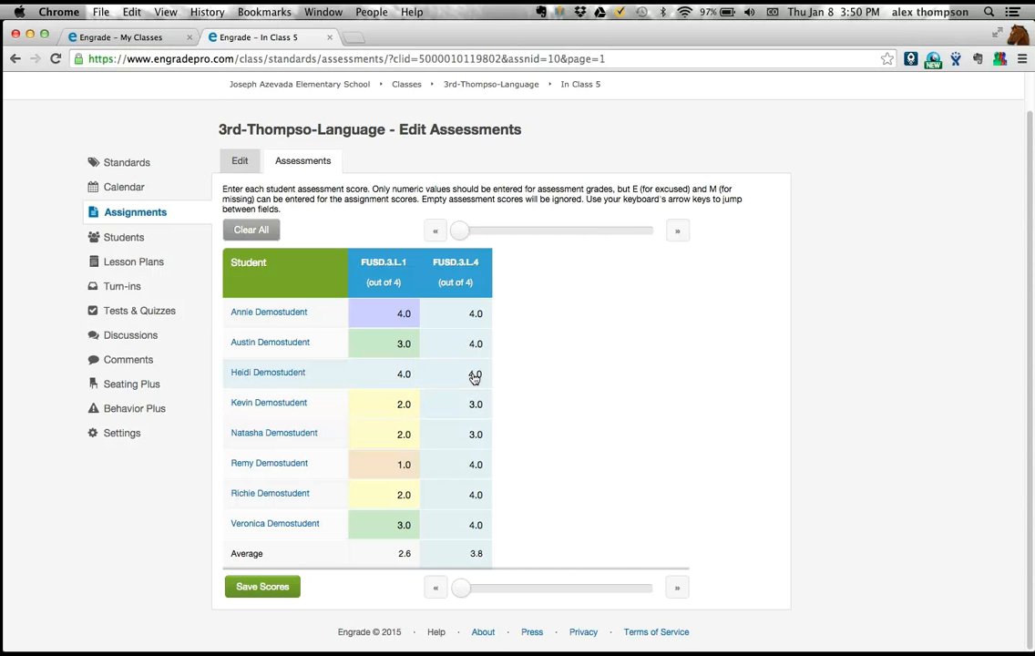
key("BackSpace")
key("BackSpace")
type("4")
key("Down")
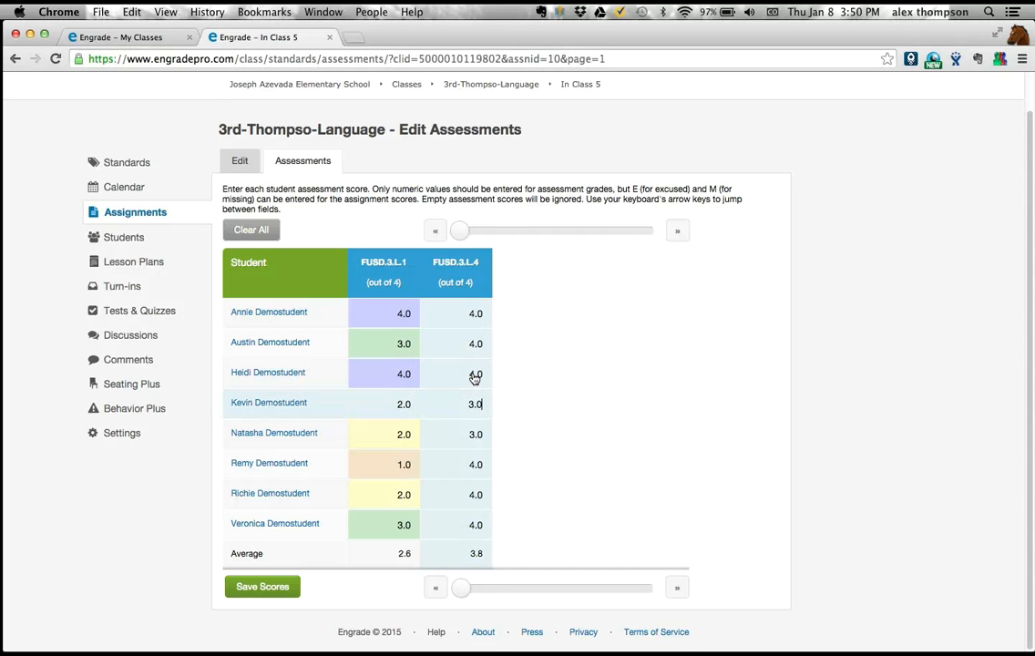
- Try a score of 0 for the third student on FUSD.3.L.4
key("Up")
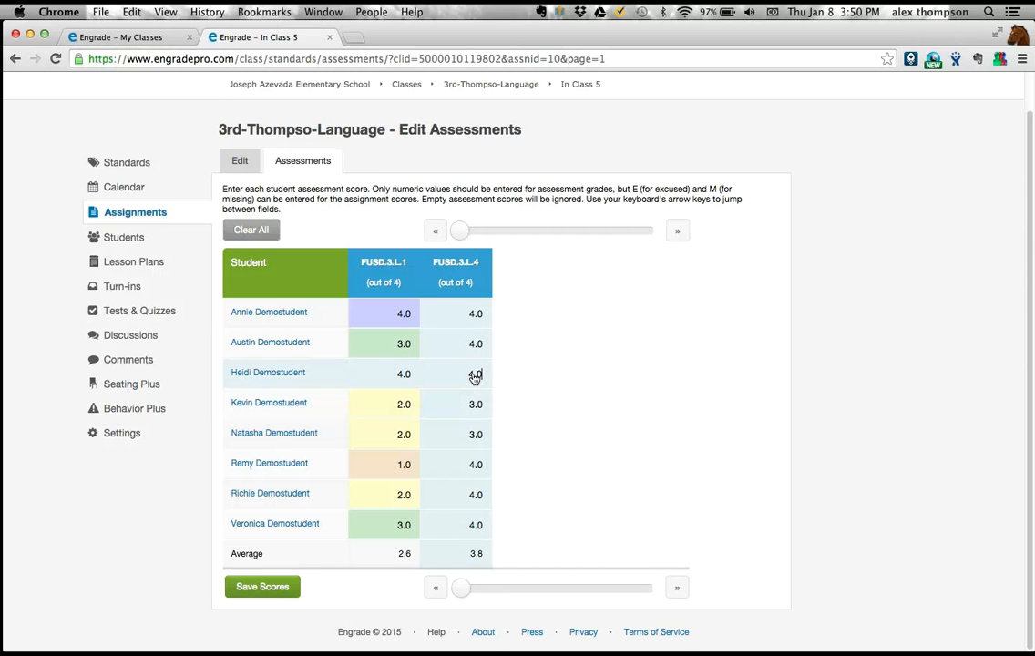
key("BackSpace")
key("BackSpace")
key("BackSpace")
type("0")
key("Down")
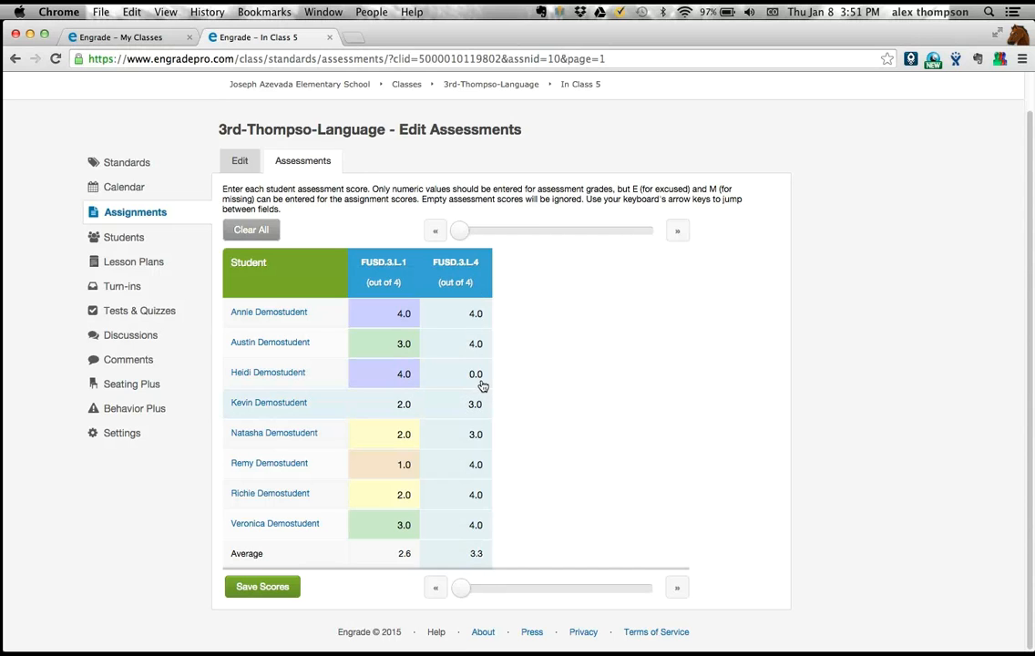
- Restore the third student's FUSD.3.L.4 score to 4.0 in place of the zero
left_click(484, 378)
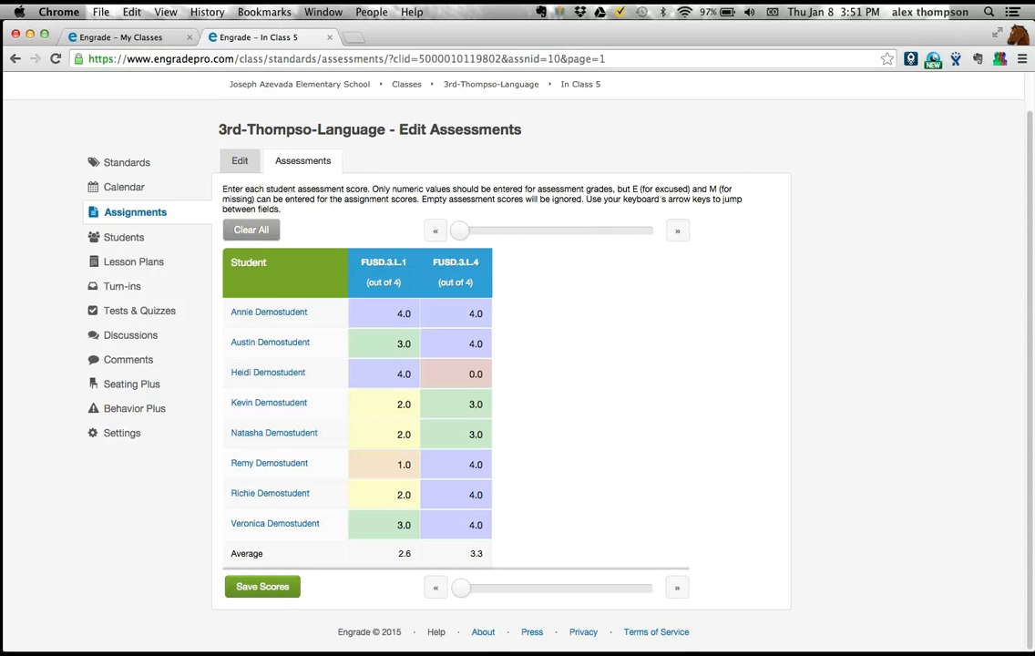
left_click(483, 376)
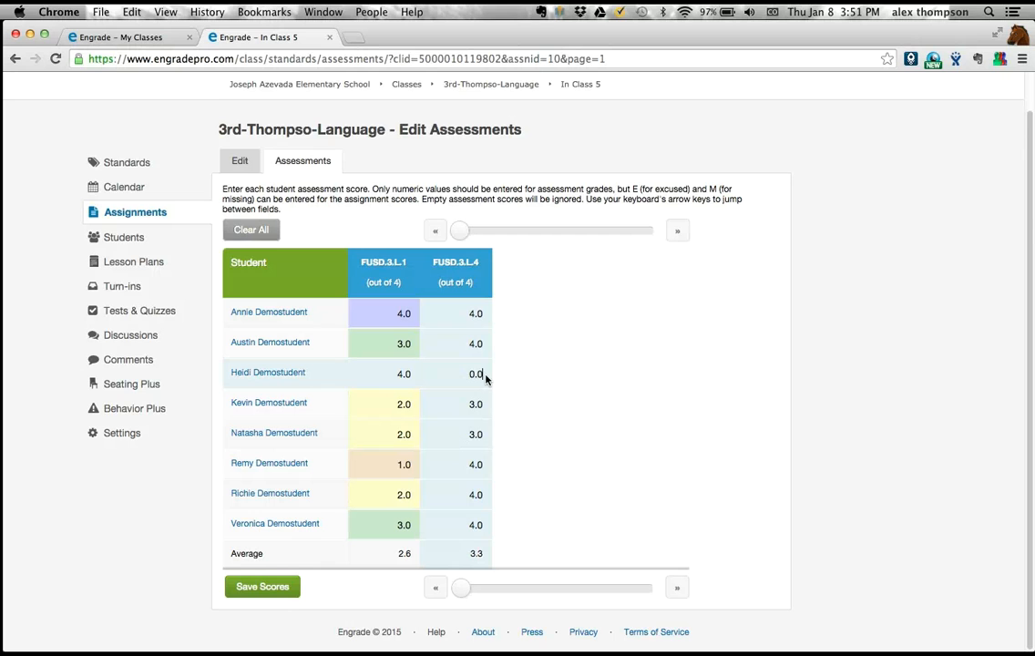
key("BackSpace")
key("BackSpace")
key("BackSpace")
type("4")
key("Down")
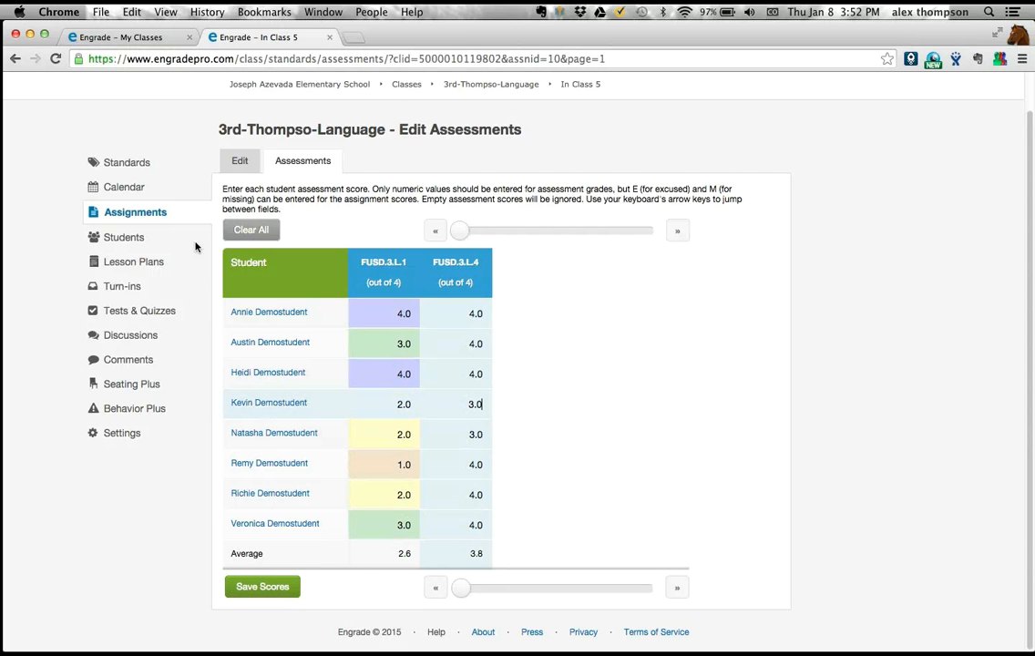
- Open the 3rd grade Science and Social S classes in new browser tabs and close the Language class tab
left_click(166, 215)
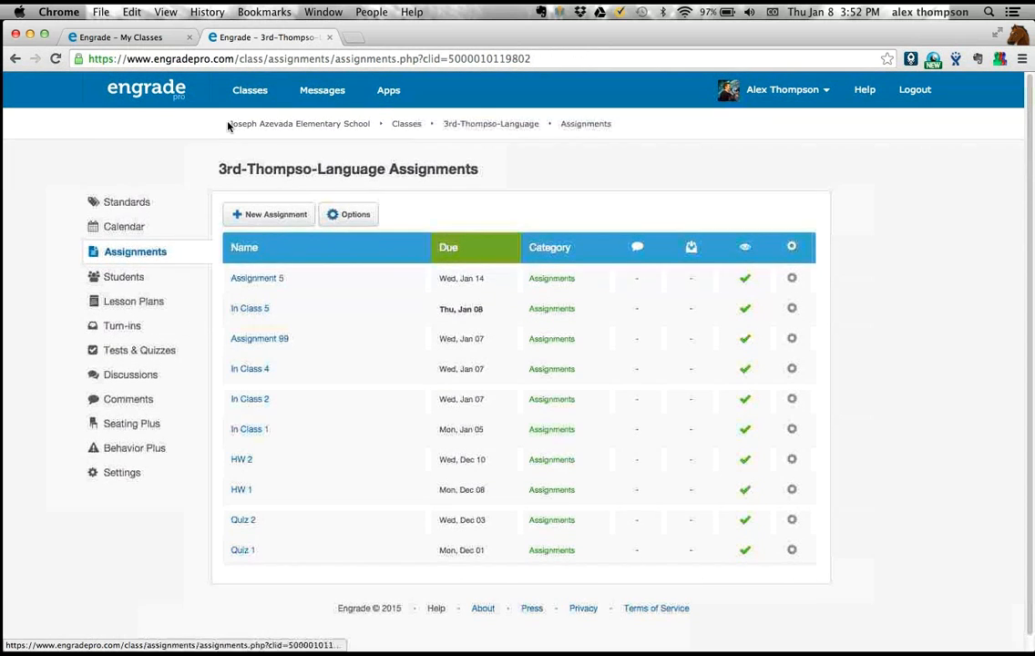
mouse_move(248, 96)
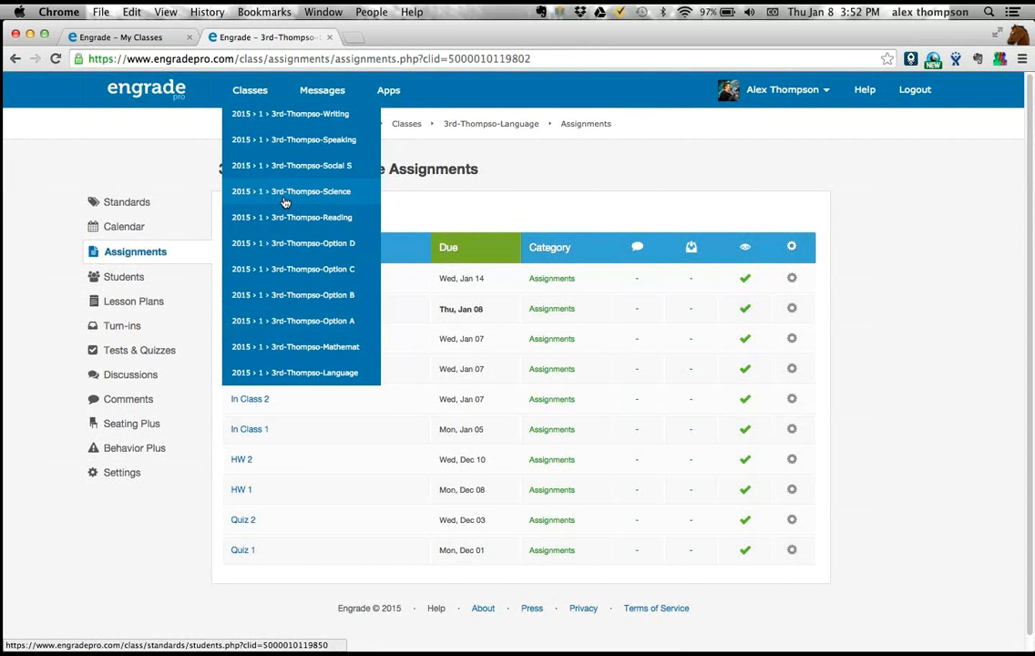
left_click(284, 198, "super")
left_click(294, 157, "super")
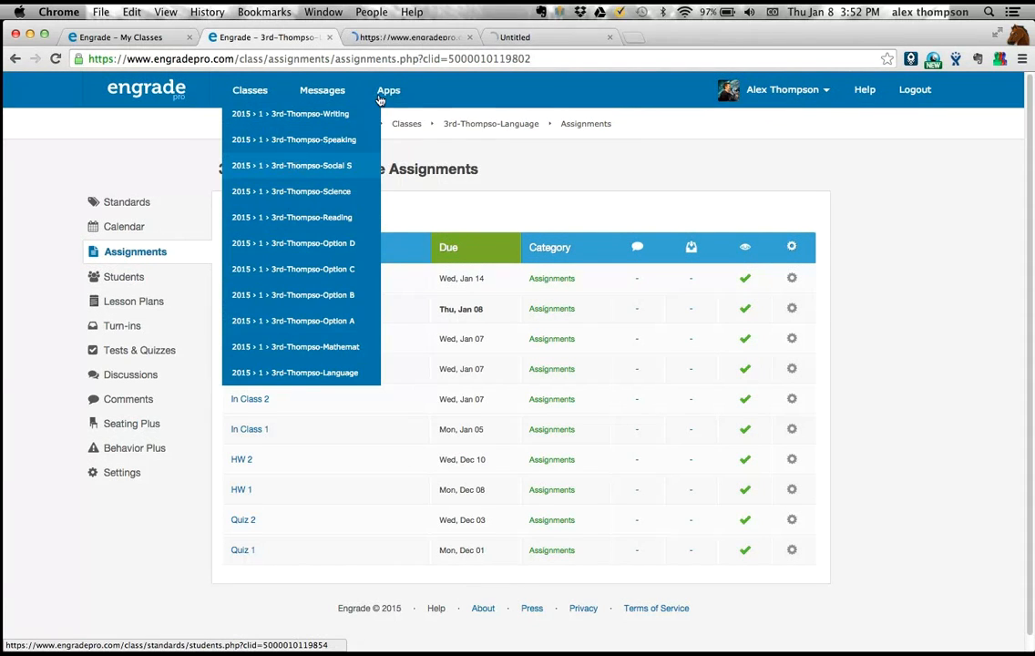
left_click(554, 30)
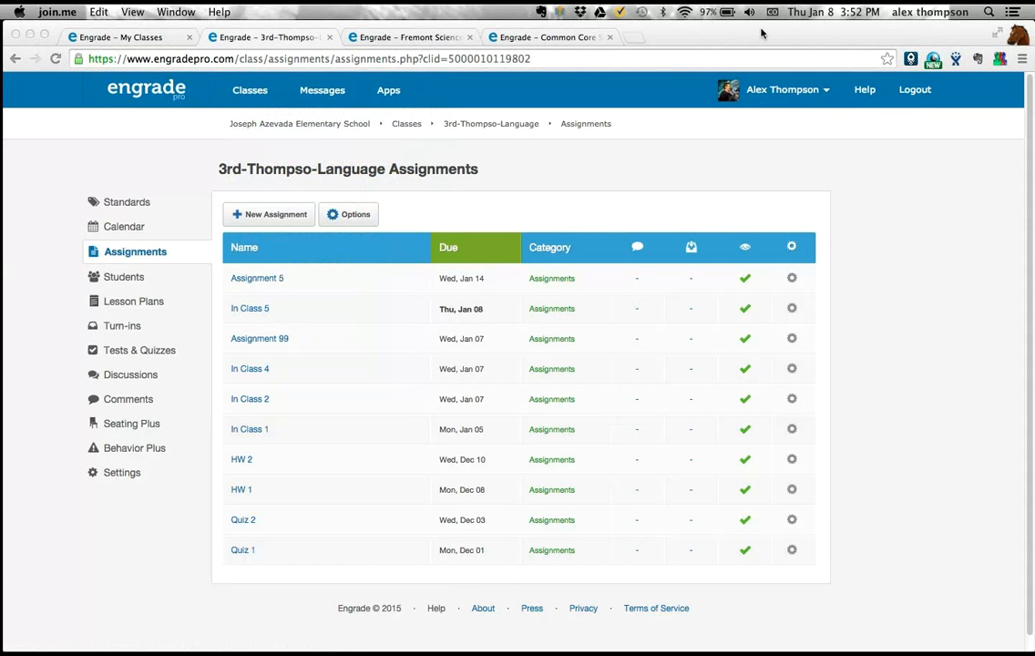
left_click(346, 34)
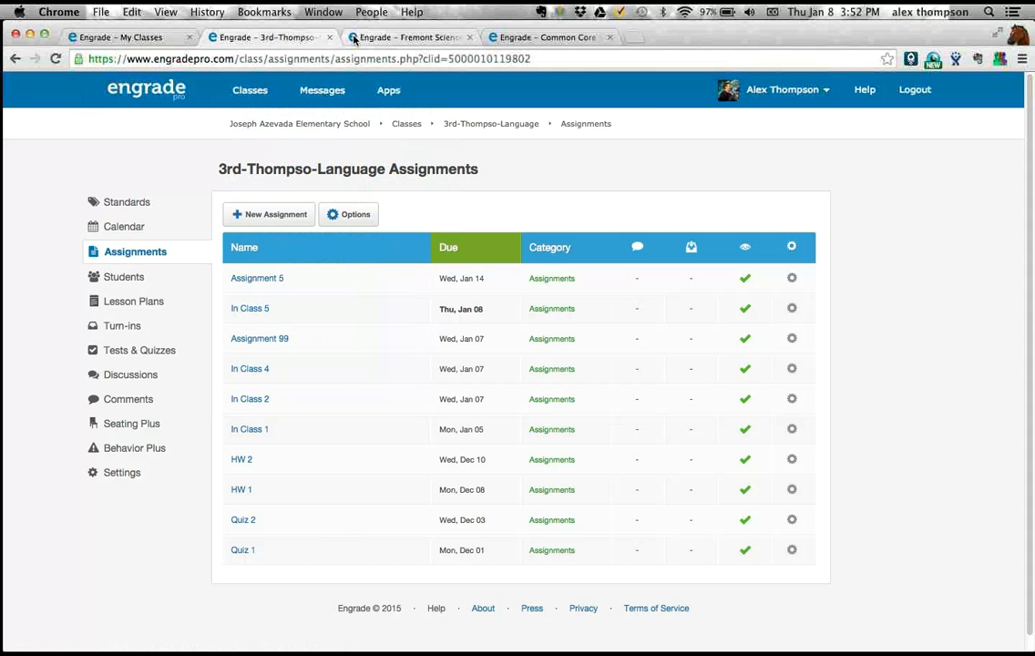
left_click(329, 37)
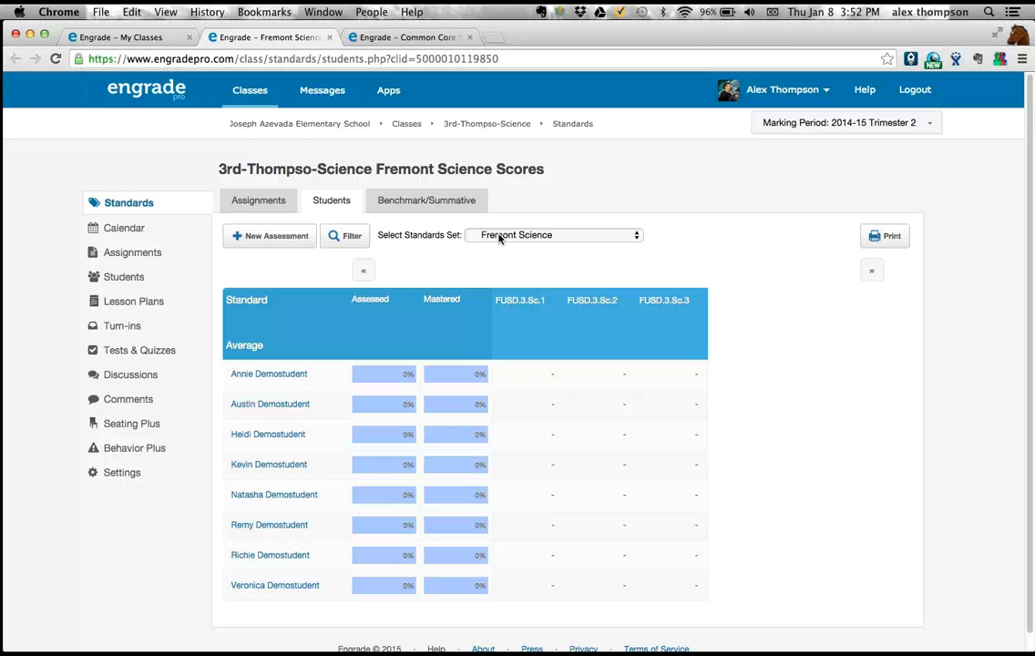
- Start a Science class assessment named Lab 1 with the Fremont Science standard set and expand its 3rd Grade standards for tagging
left_click(292, 237)
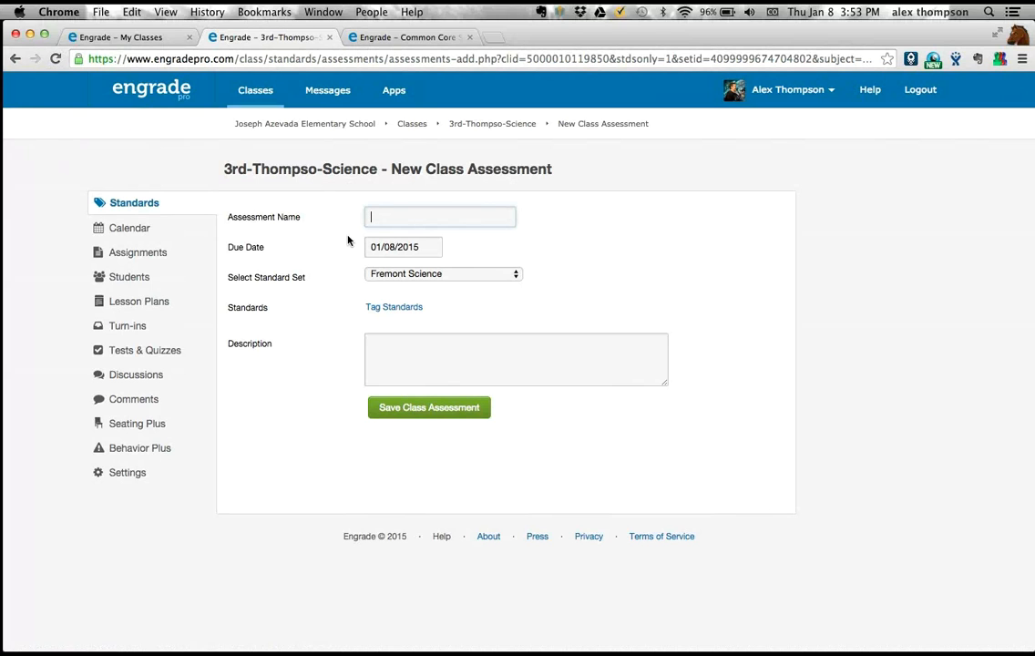
type("Lab 1")
left_click(381, 276)
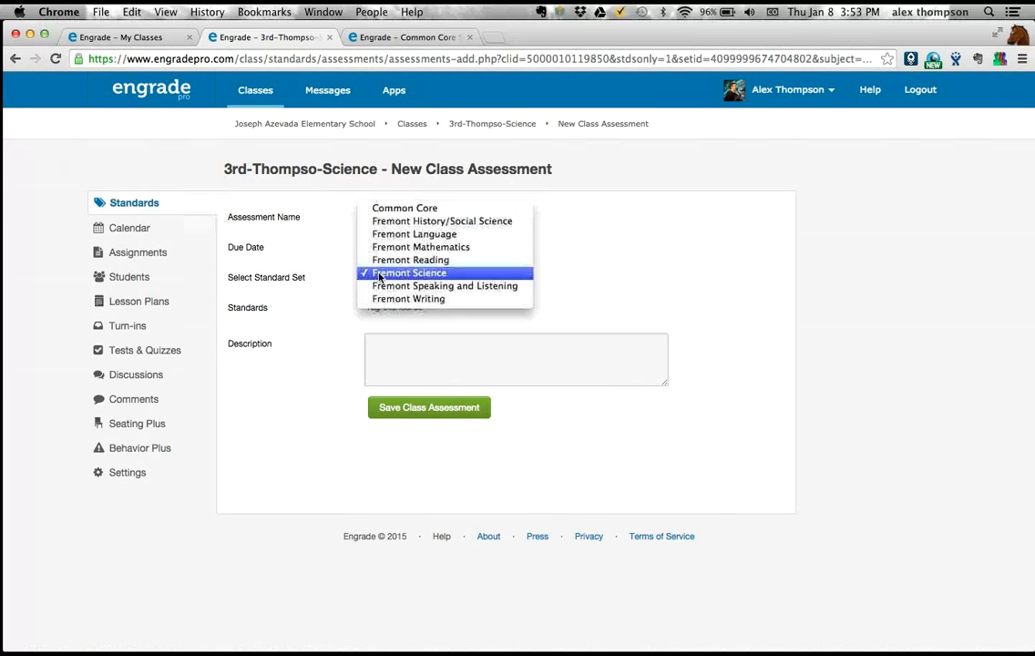
left_click(333, 279)
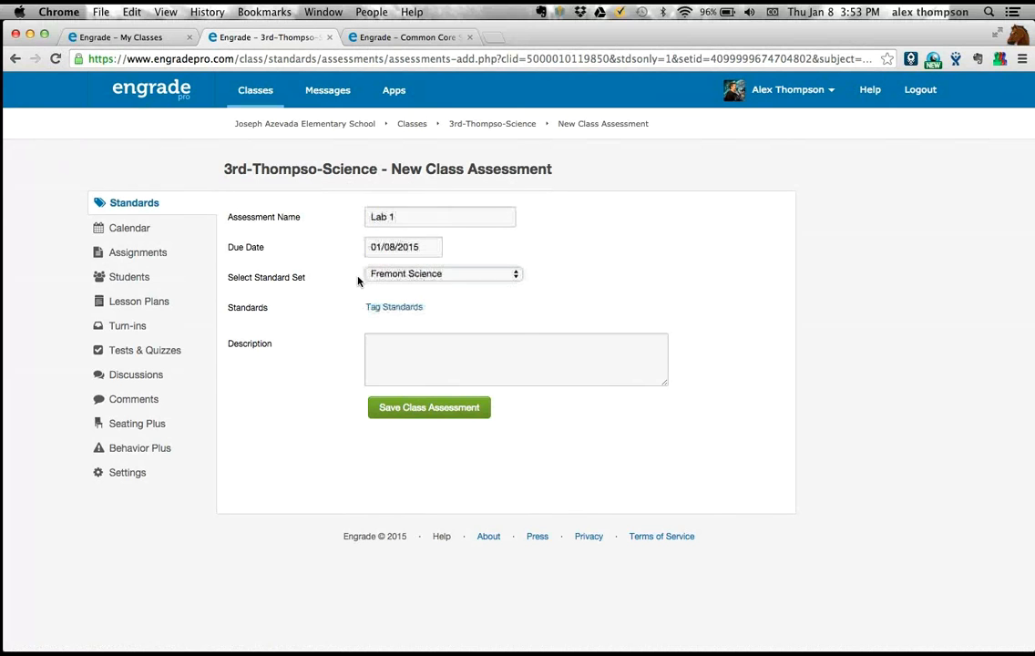
left_click(383, 309)
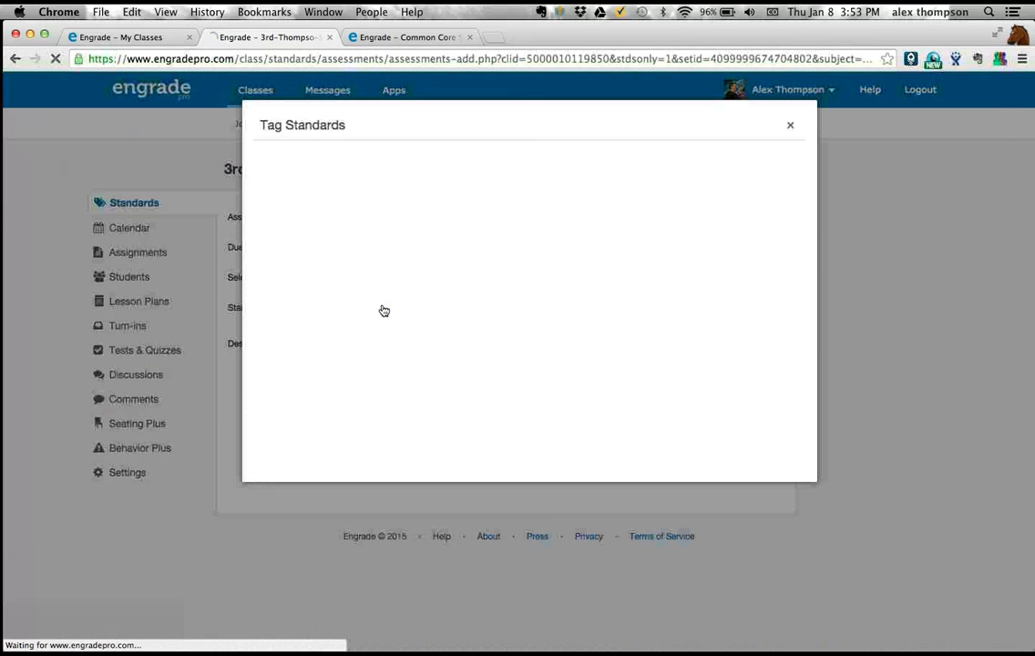
left_click(259, 153)
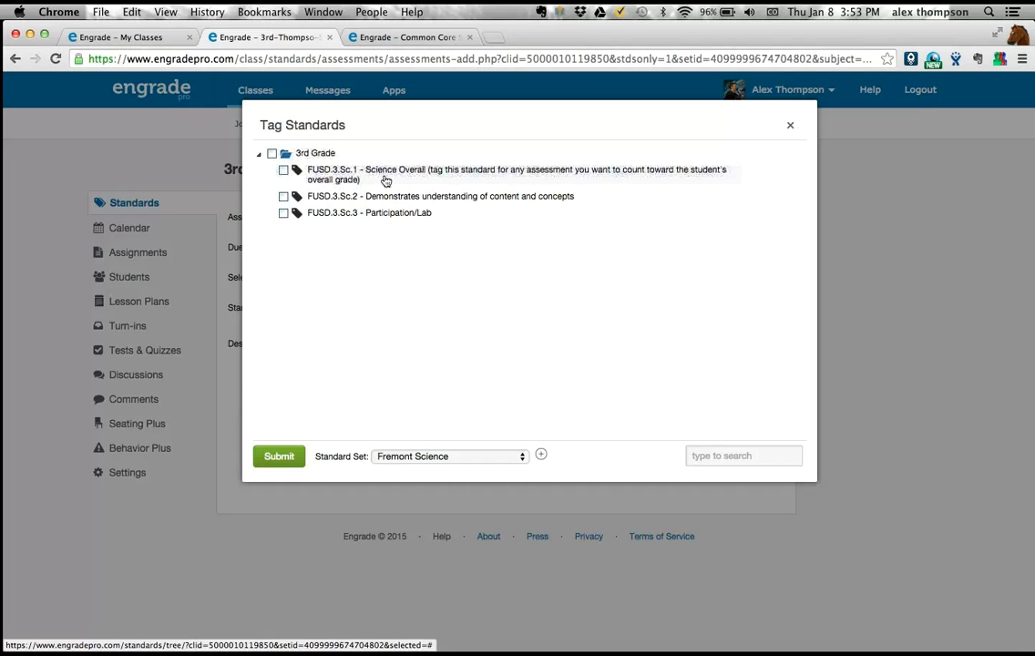
- Try tagging Lab 1 with FUSD.3.Sc.1, and separately with FUSD.3.Sc.2 plus FUSD.3.Sc.3, clearing each selection
left_click(284, 171)
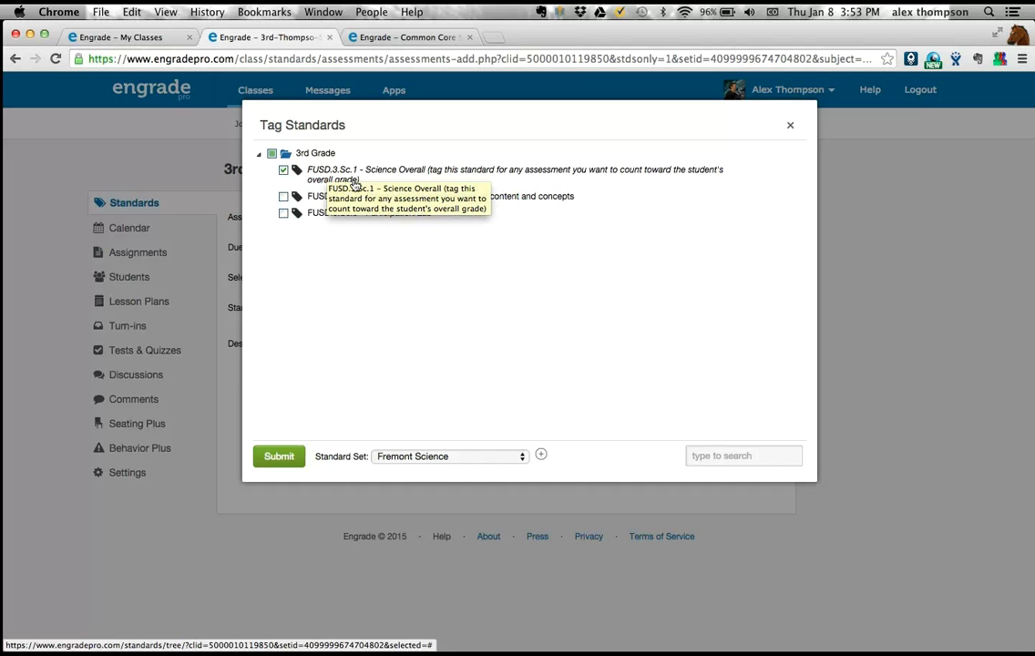
left_click(284, 170)
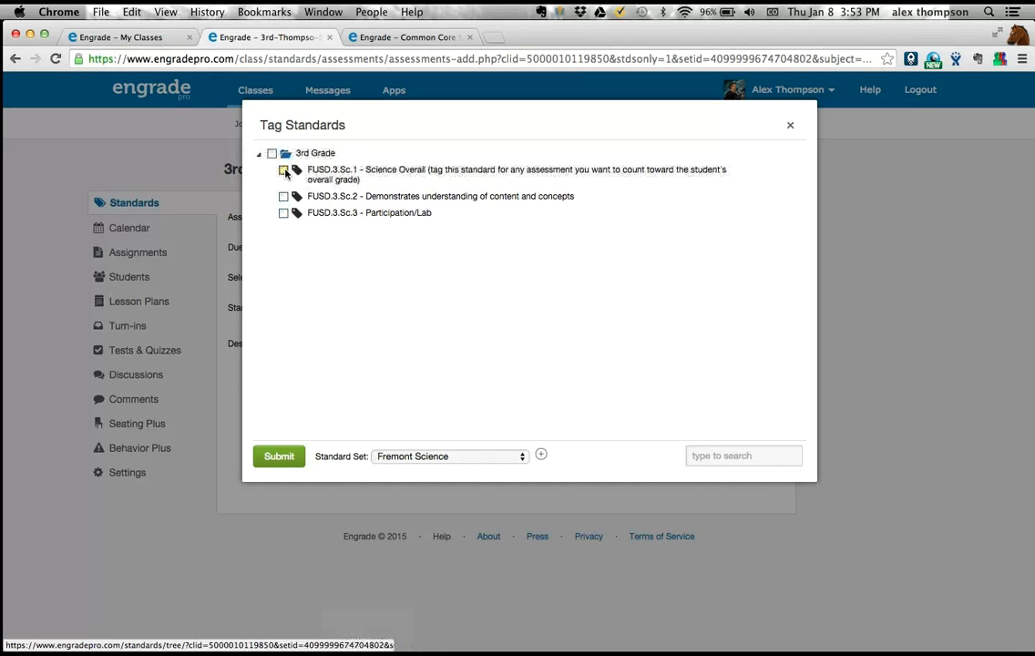
left_click(283, 197)
left_click(284, 213)
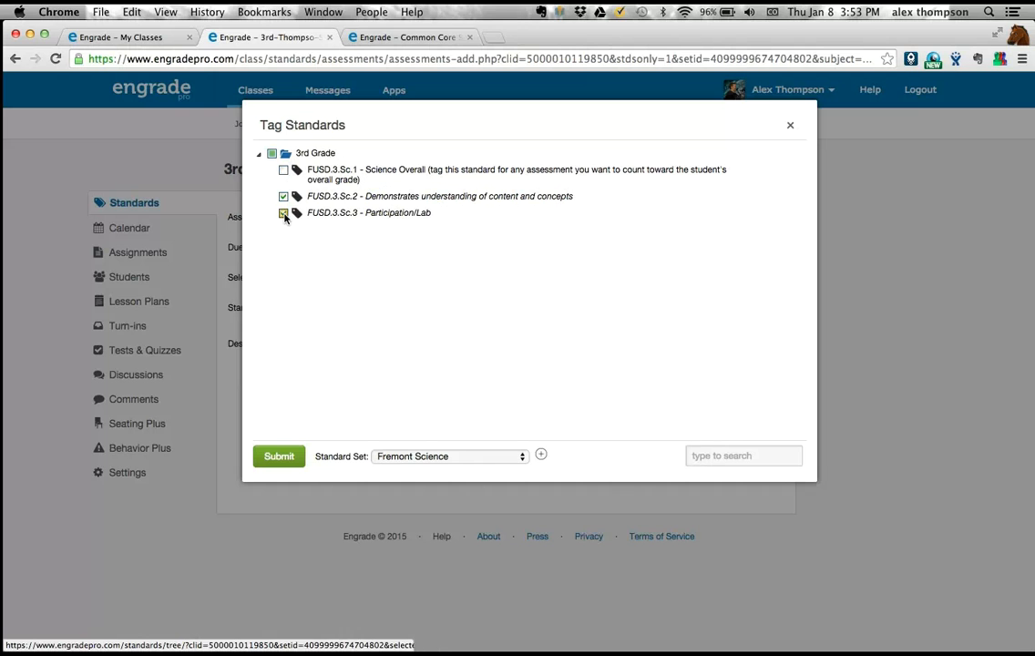
left_click(283, 197)
left_click(283, 213)
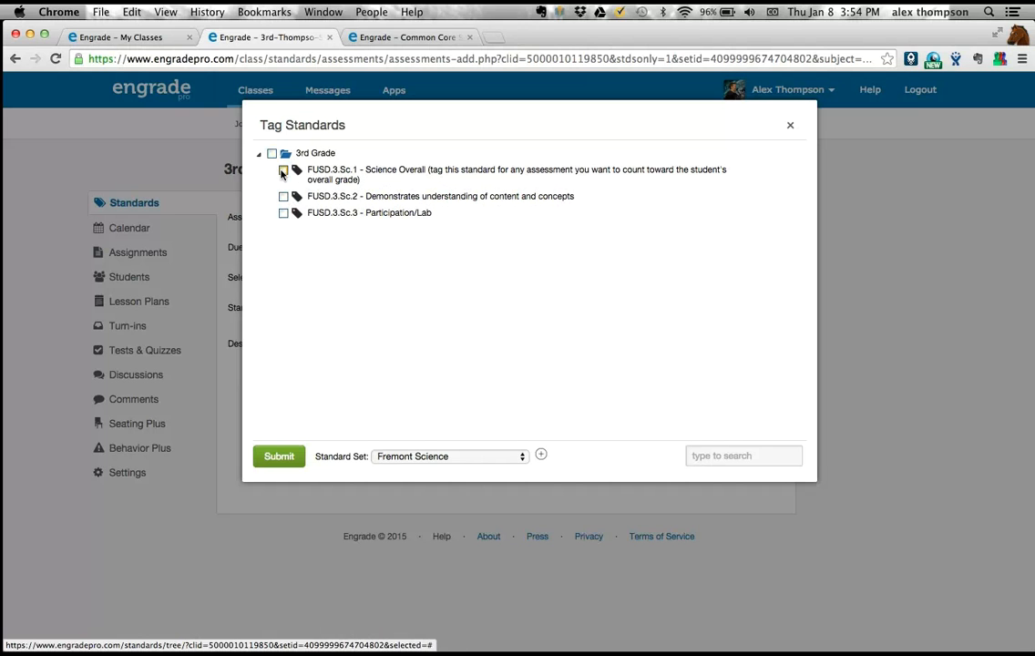
left_click(282, 172)
left_click(283, 172)
left_click(282, 172)
left_click(282, 172)
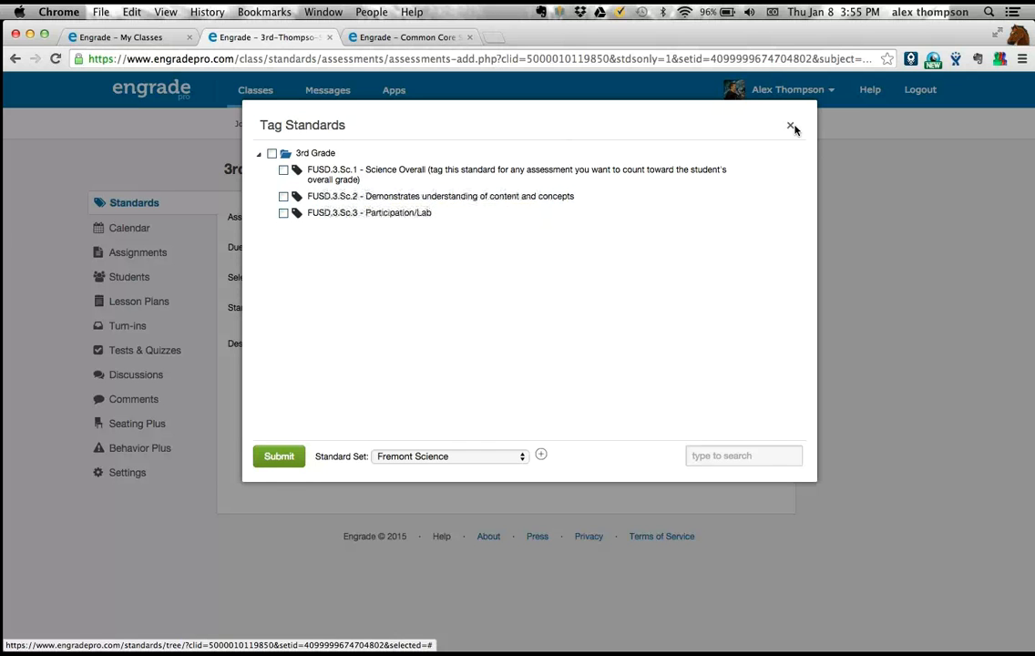
- Close Lab 1's standards tagging and show the Social S class scores for the Fremont History/Social Science standard set
left_click(789, 125)
left_click(429, 39)
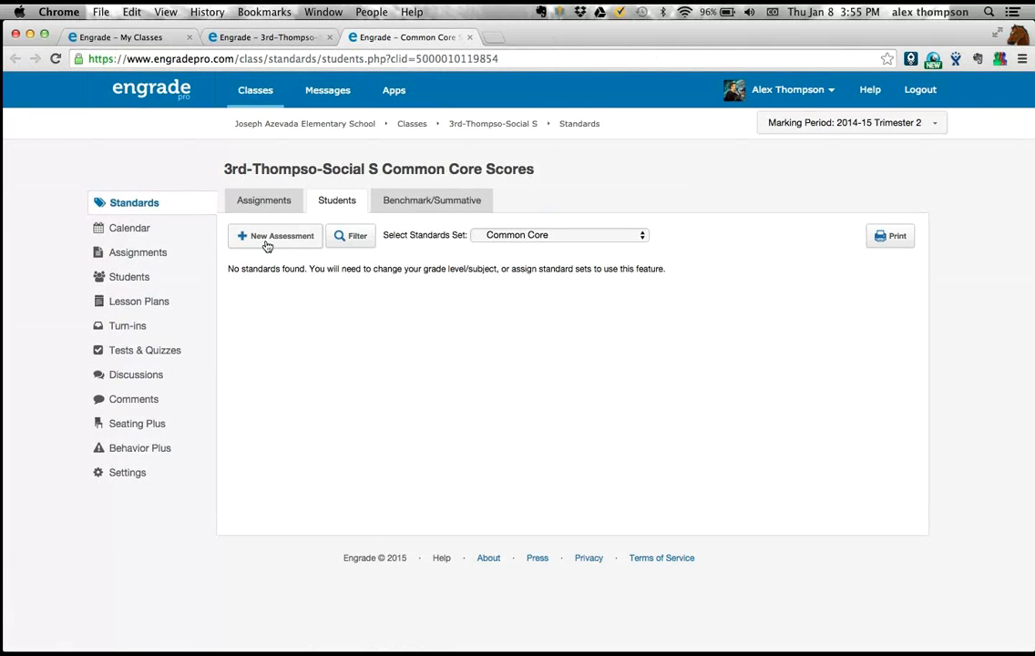
left_click(497, 238)
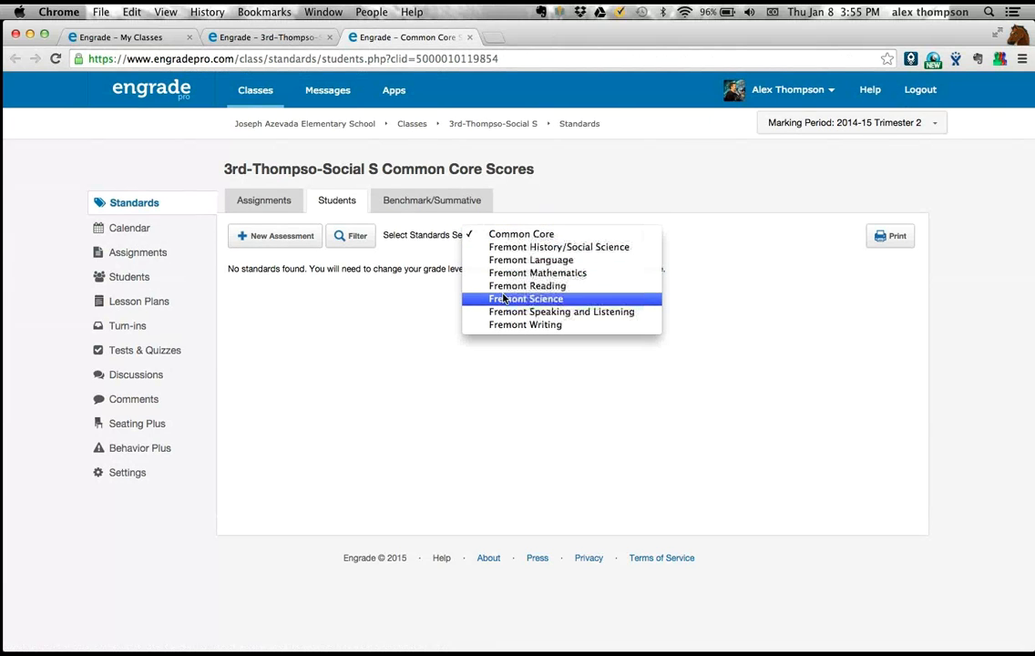
left_click(511, 248)
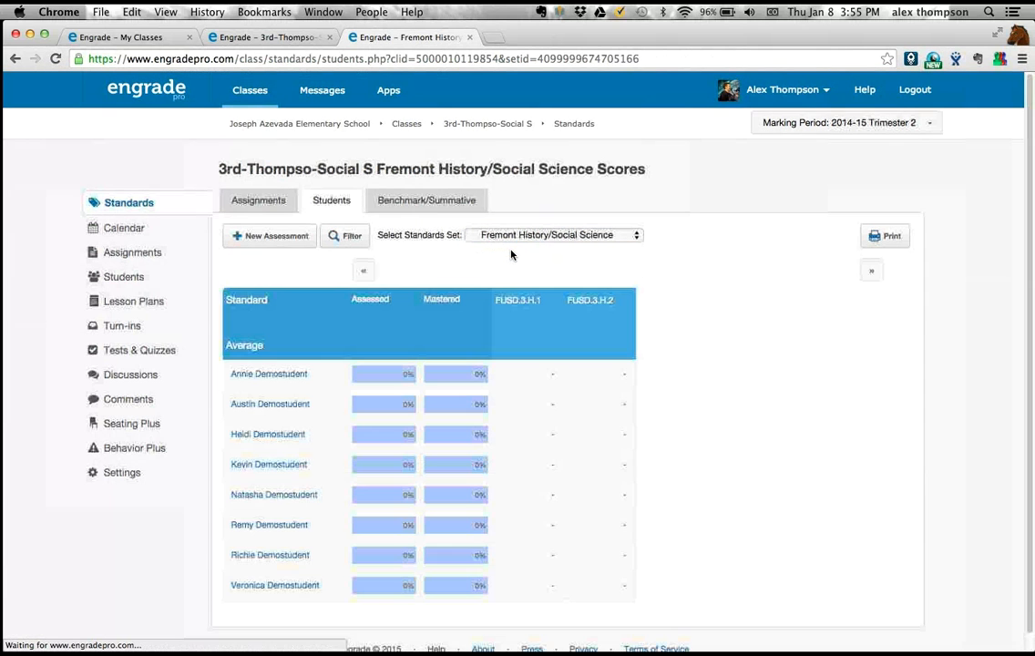
- Start a Social S class assessment, try tagging it with FUSD.3.H.1 under 3rd Grade, clear the selection and close the tagging dialog
left_click(253, 244)
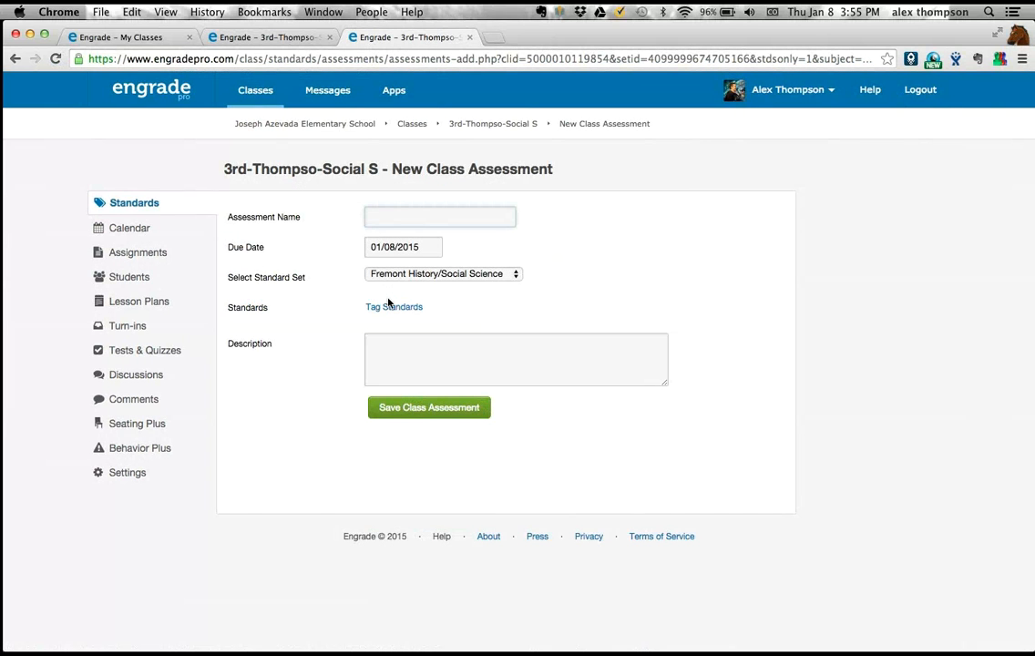
left_click(388, 309)
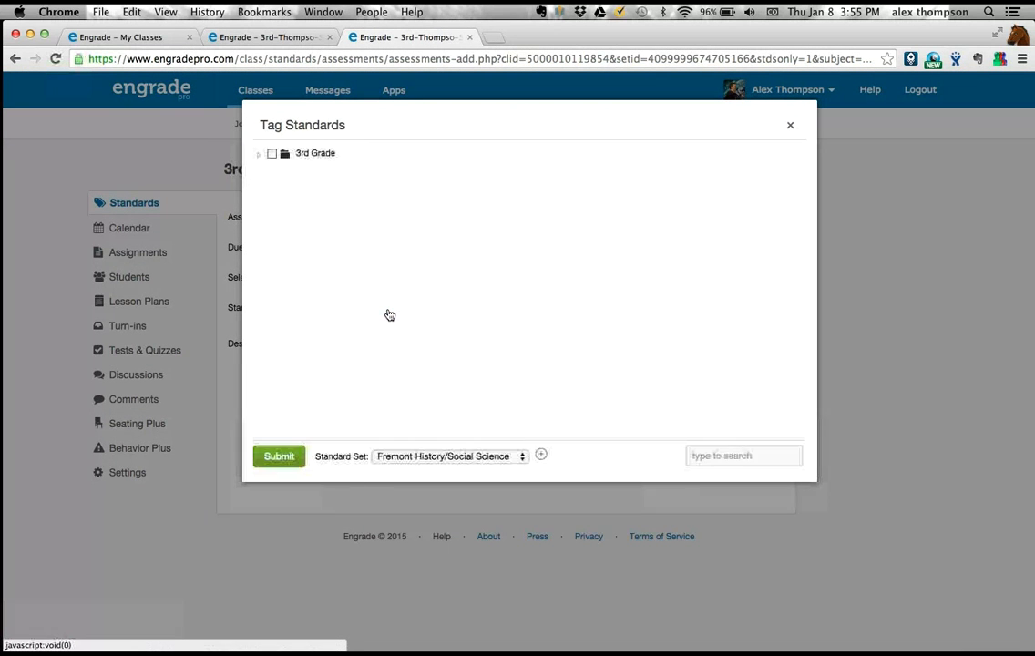
left_click(259, 154)
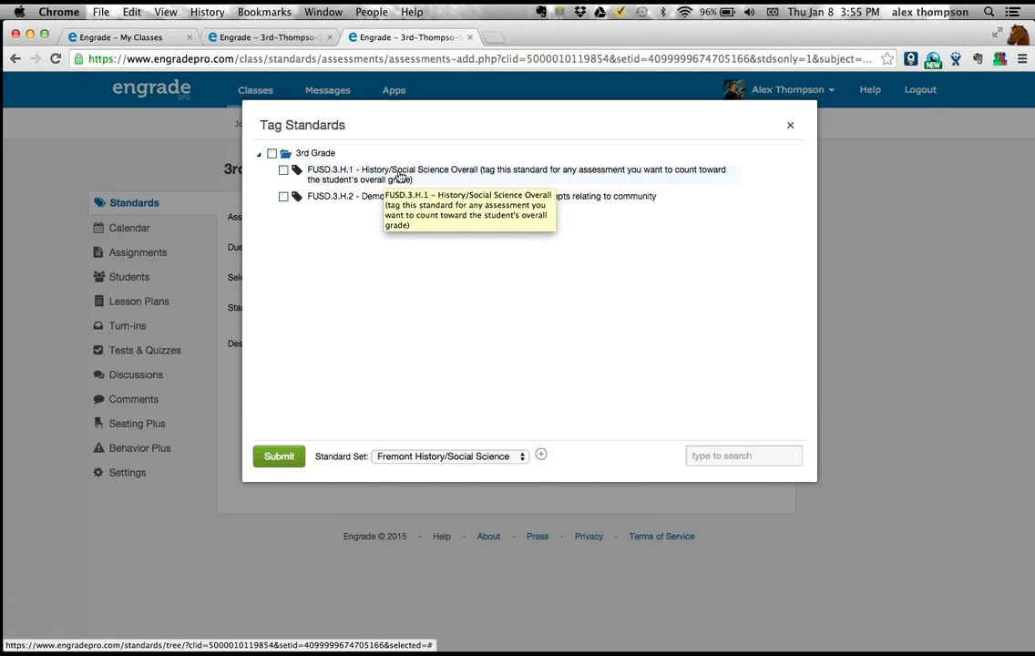
left_click(283, 172)
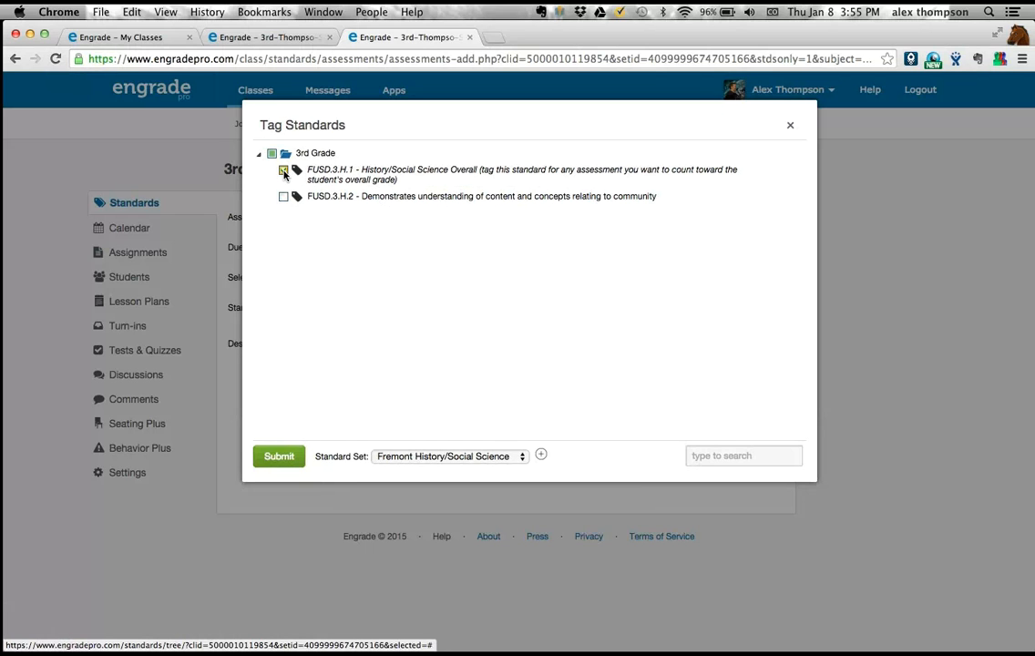
left_click(283, 172)
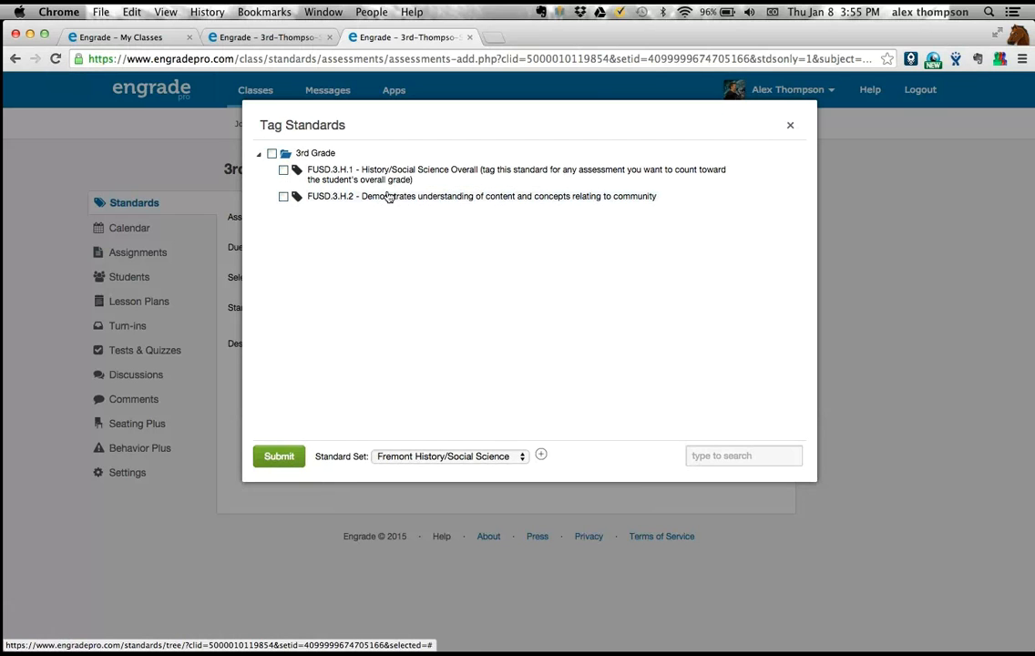
left_click(790, 126)
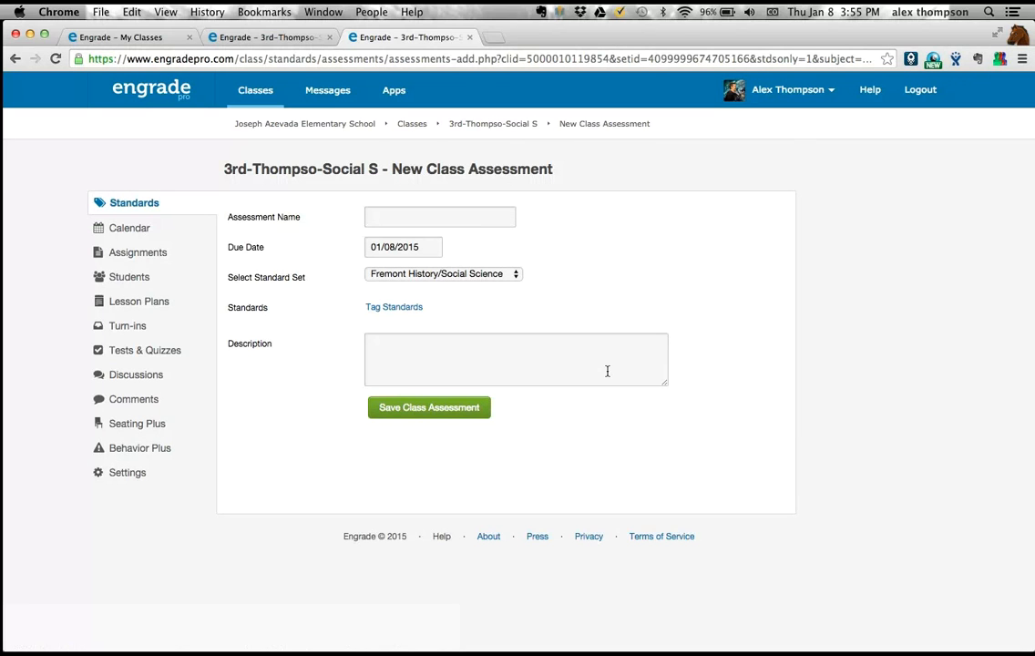
- Close the Social S and Science class tabs and open the 3rd grade Language class
left_click(470, 38)
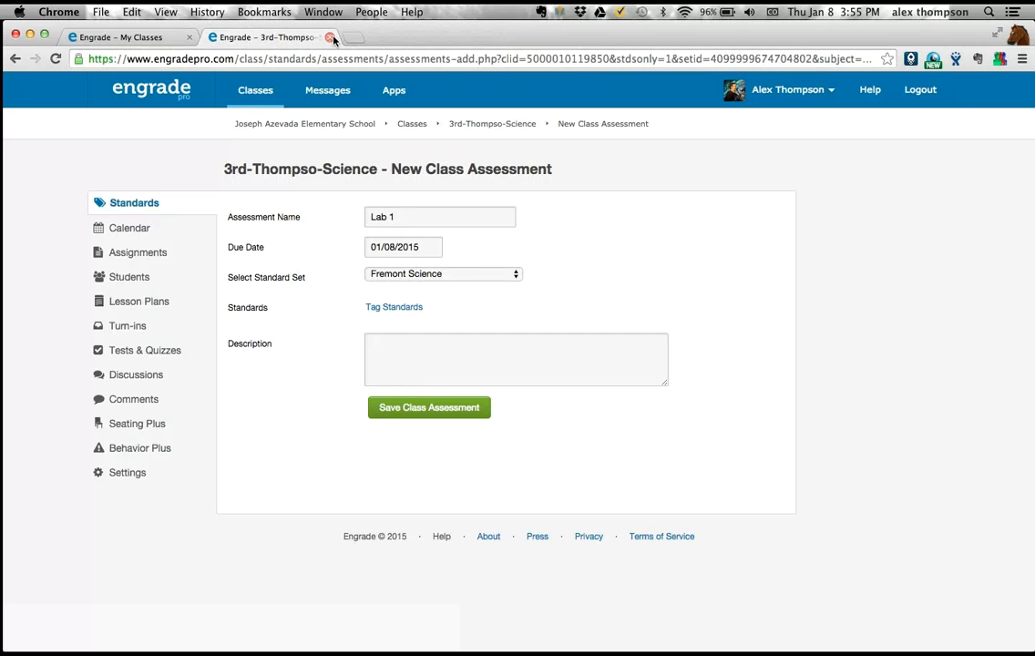
left_click(329, 38)
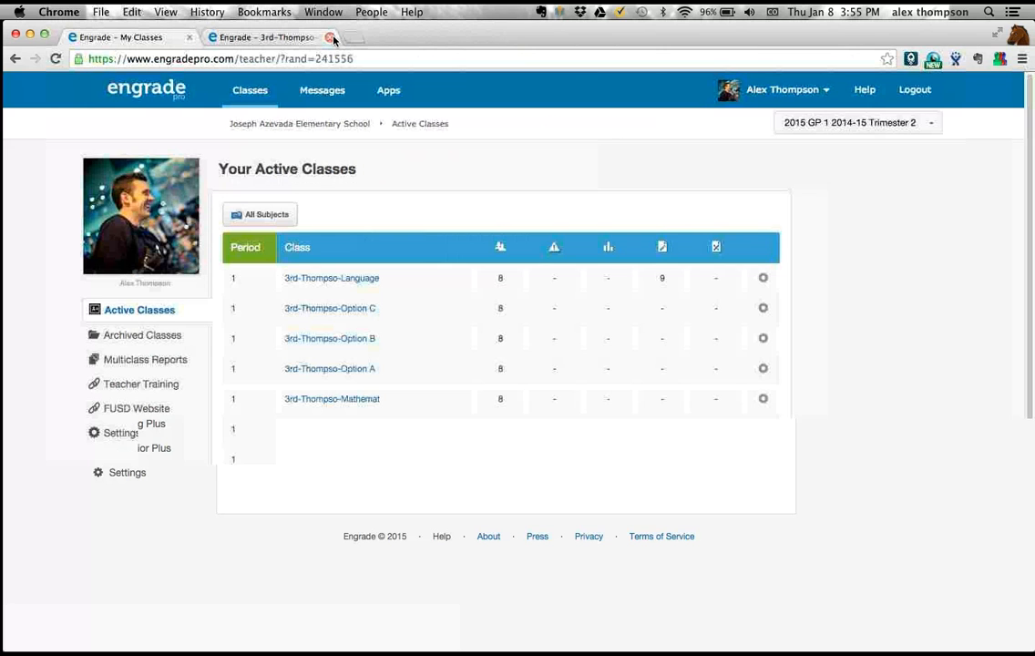
left_click(317, 286)
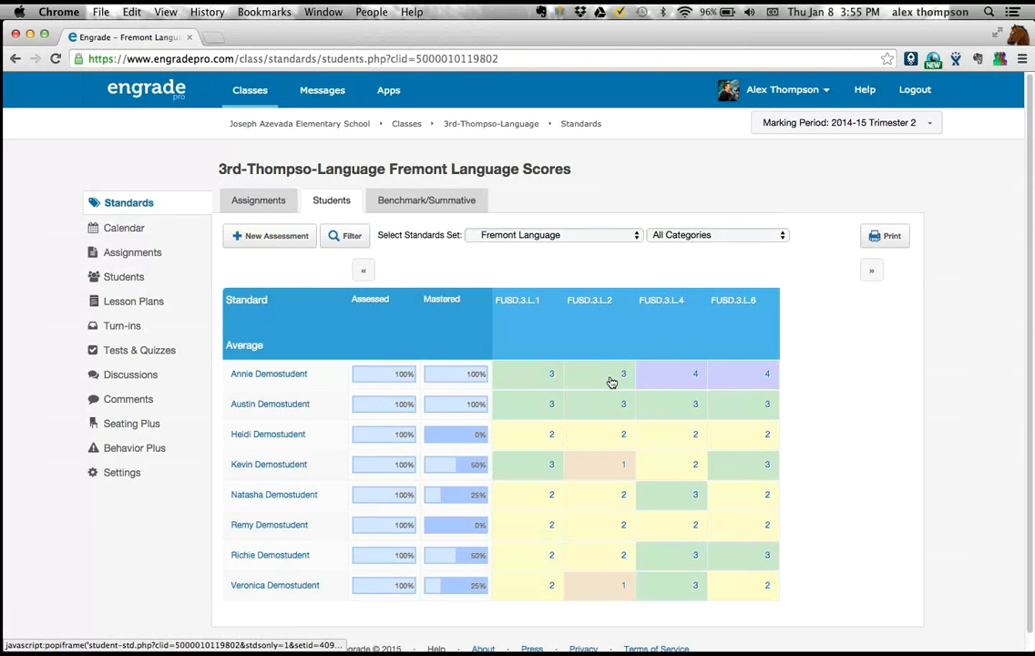
- Review the individual assessment scores behind the third and fourth students' FUSD.3.L.4 results
left_click(683, 439)
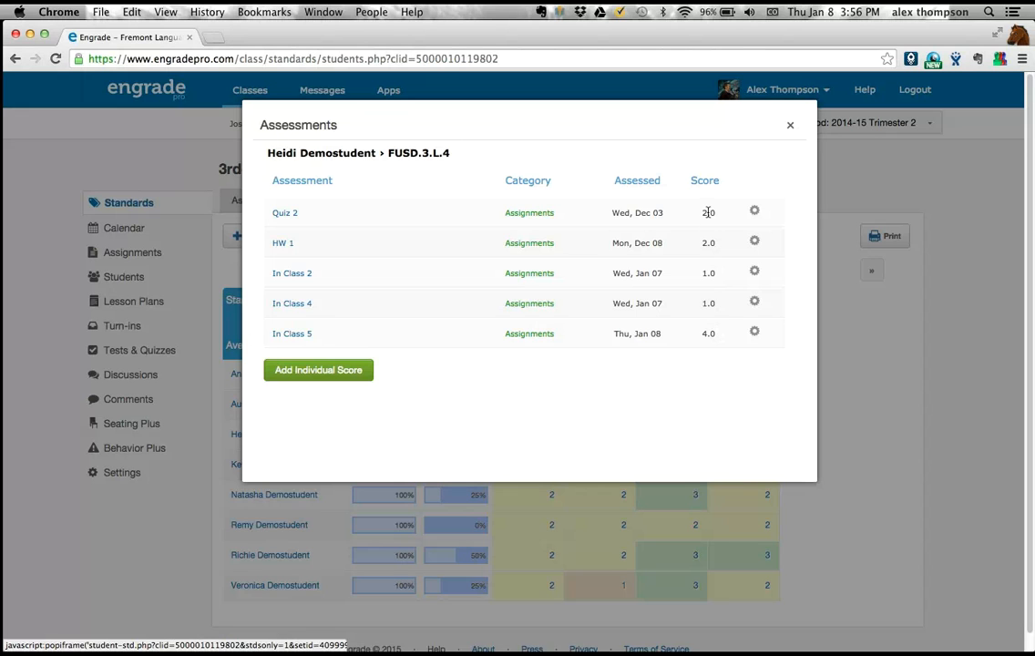
left_click(791, 132)
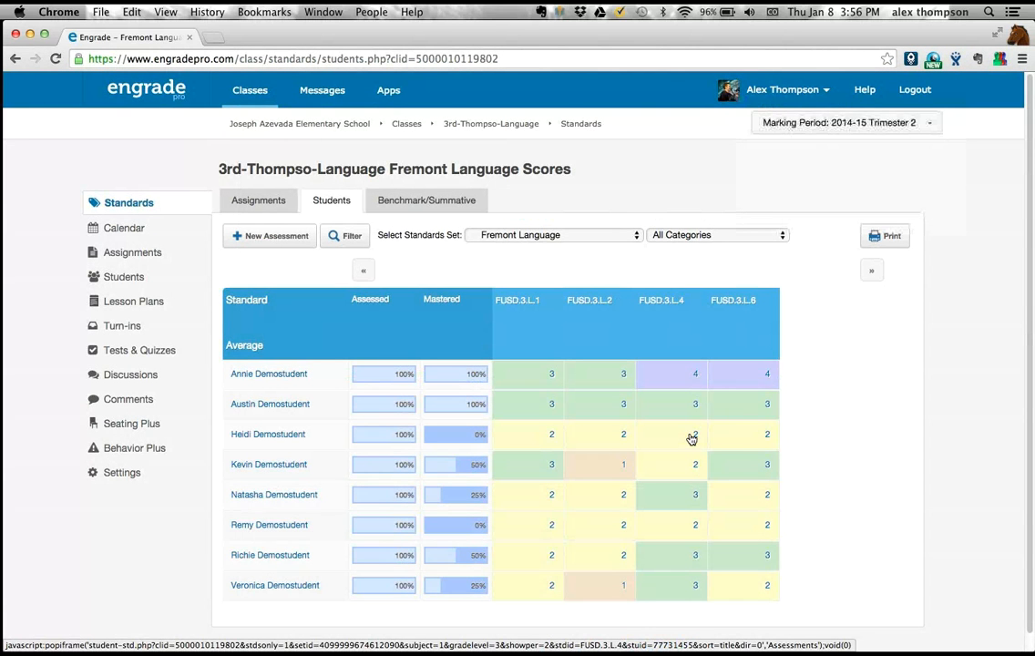
mouse_move(691, 438)
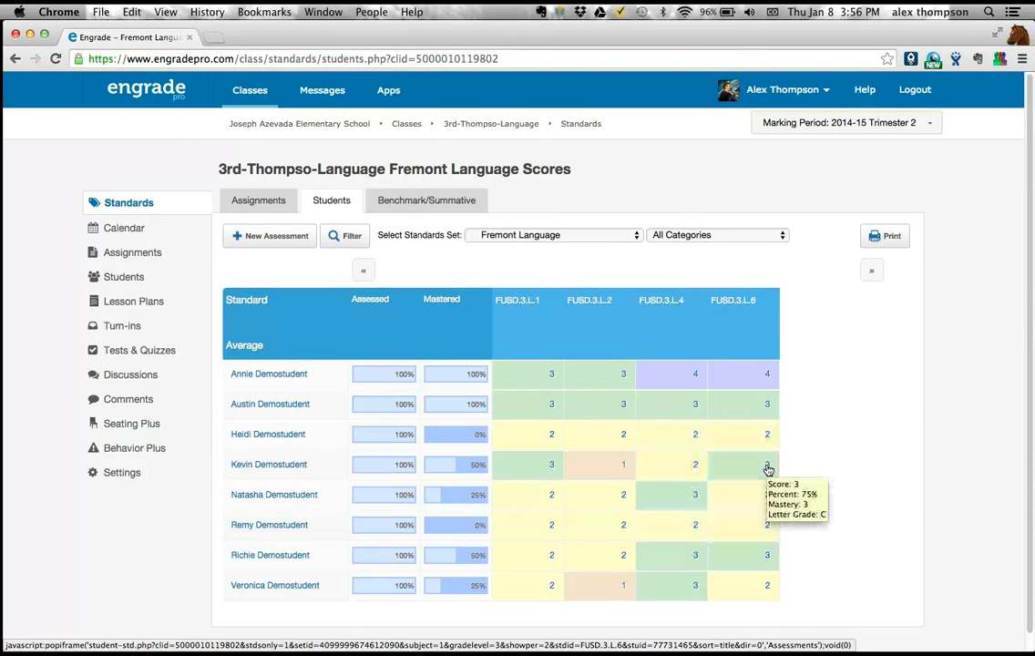
left_click(691, 475)
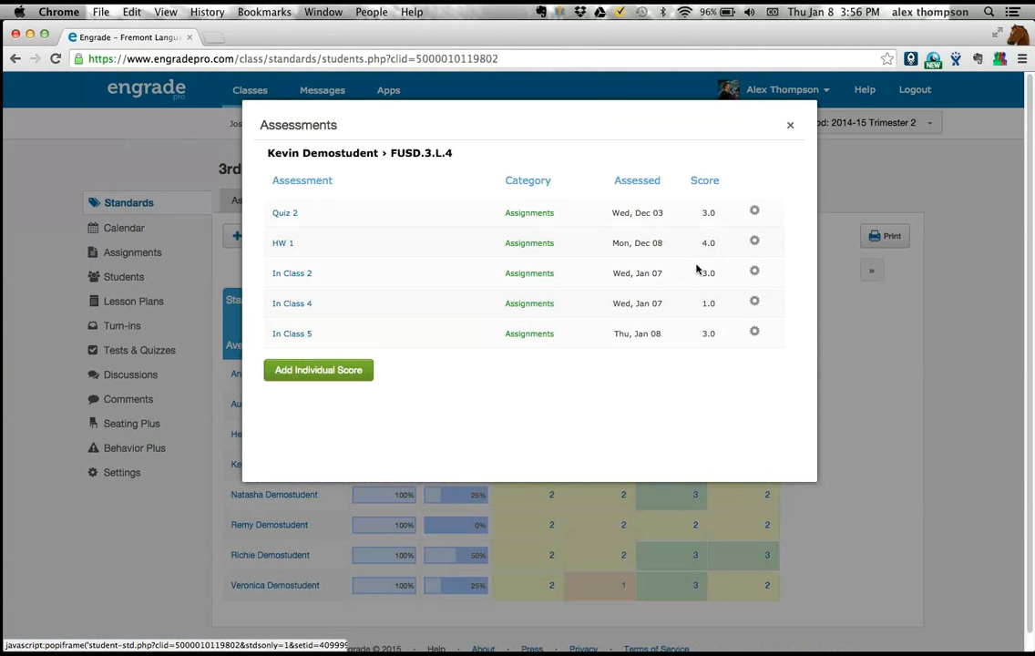
left_click(790, 126)
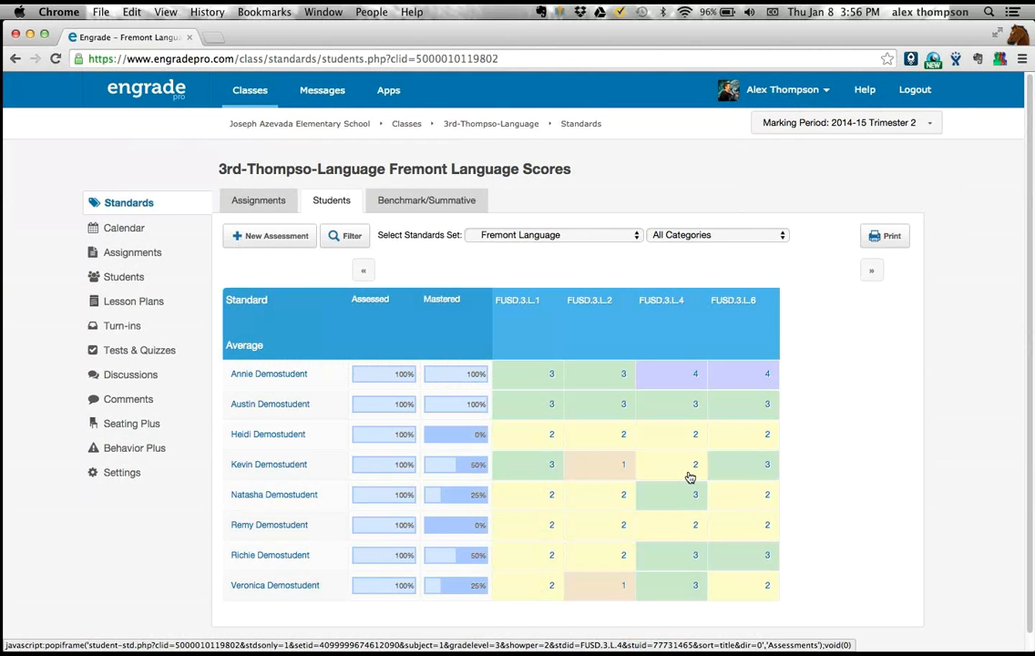
mouse_move(691, 477)
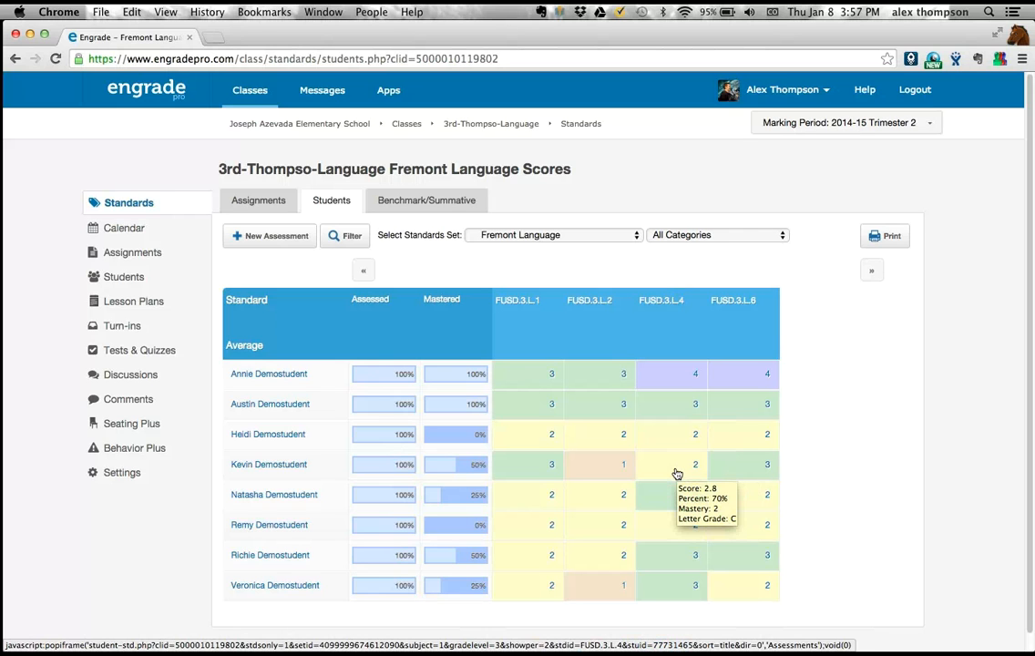
- Filter the Language scores table to display Score values and check the score details of individual cells
left_click(351, 238)
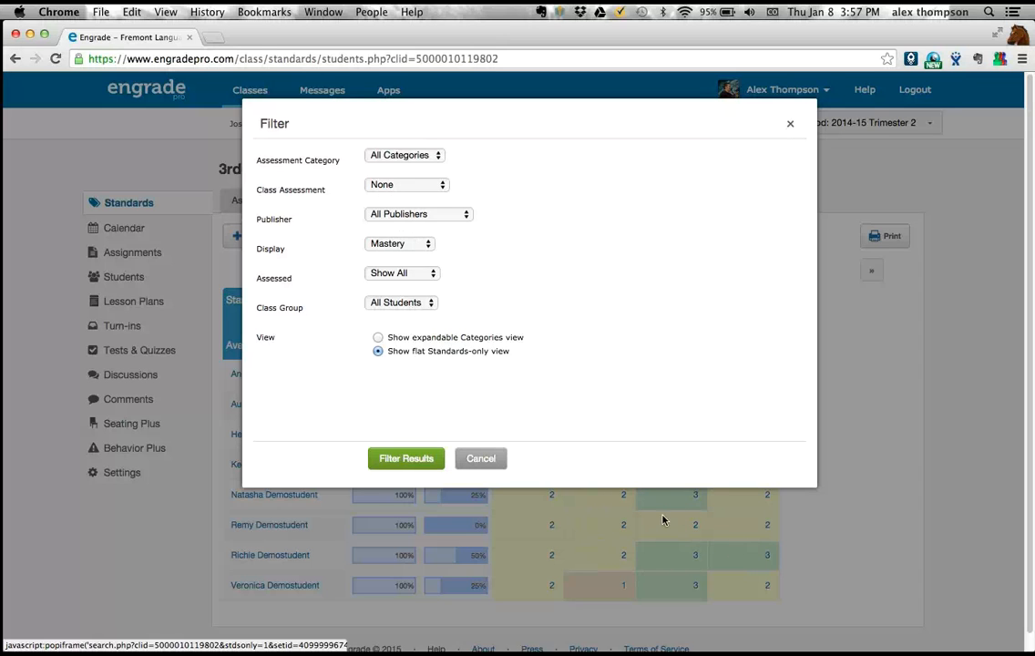
left_click(408, 248)
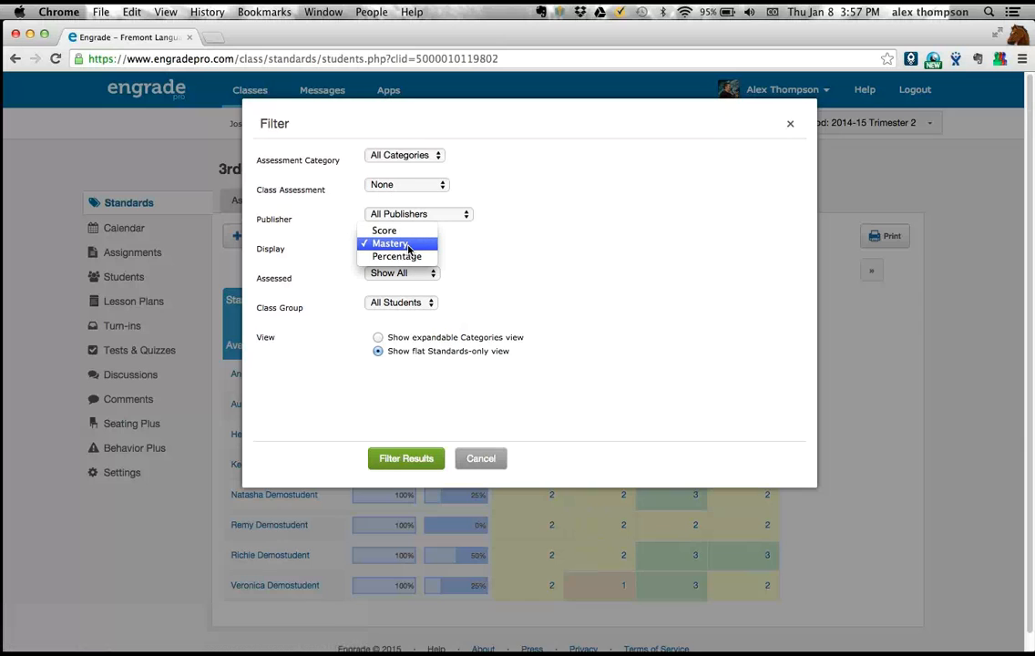
left_click(400, 233)
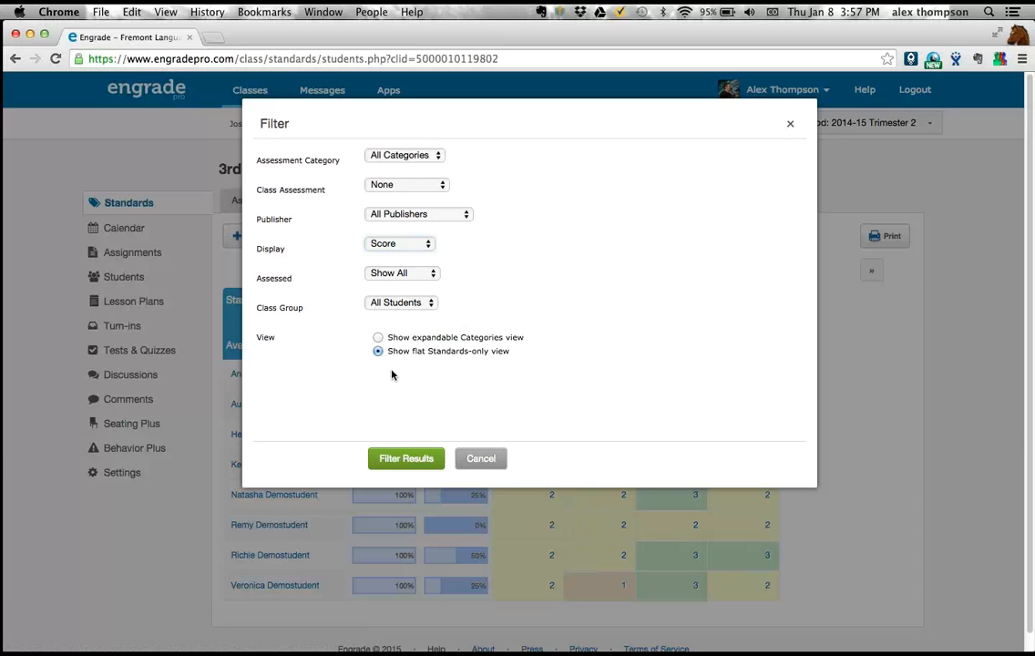
left_click(392, 460)
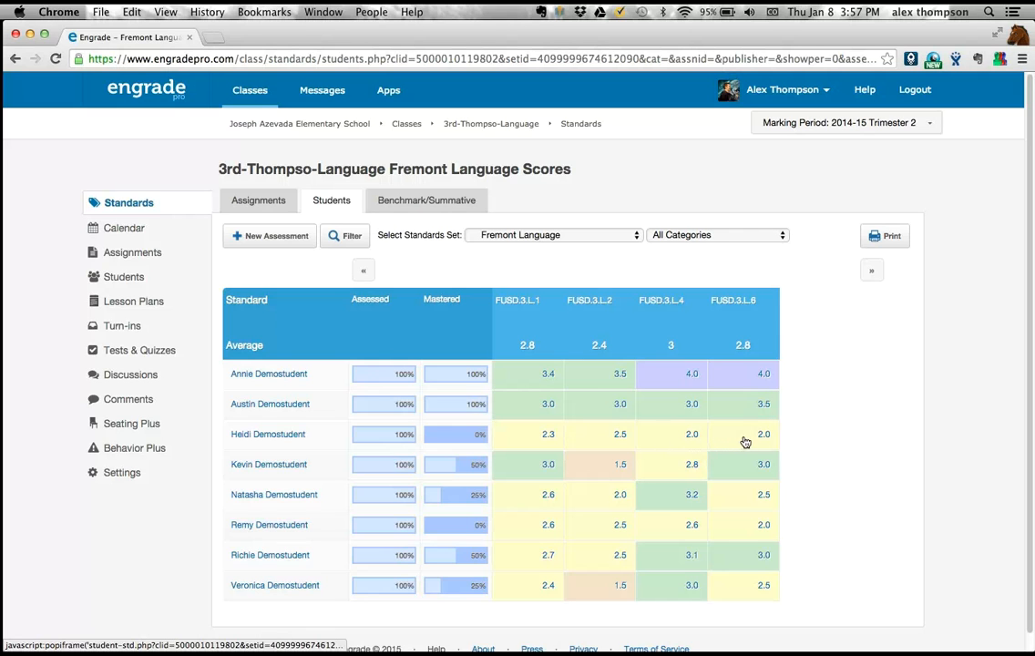
mouse_move(726, 438)
mouse_move(615, 465)
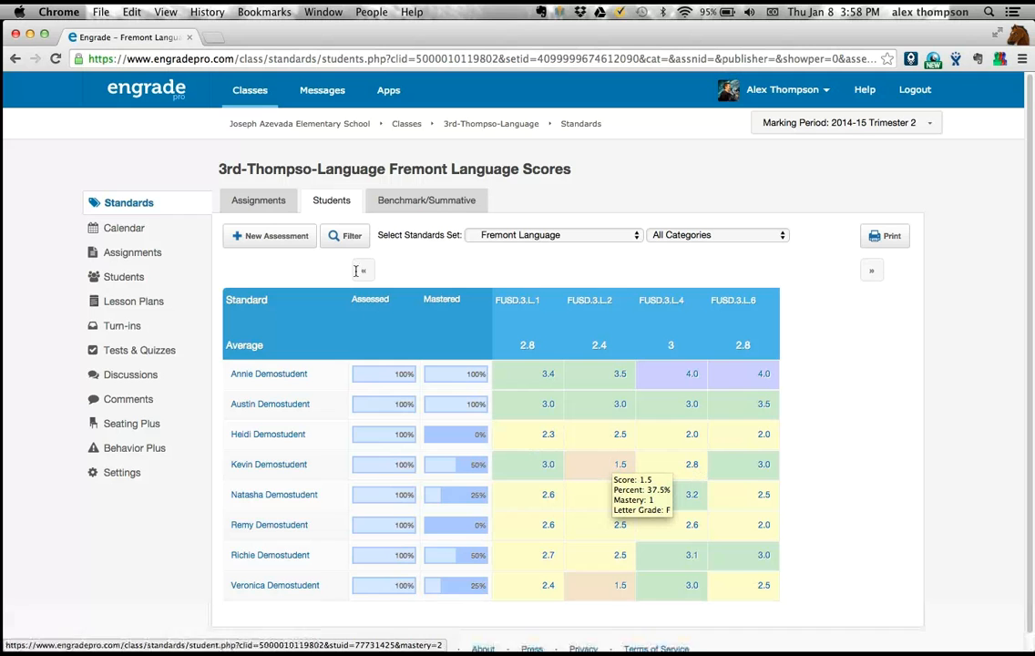
- Try the Mastery display in the score filter and check the Assessed choices, keeping Show All
left_click(347, 243)
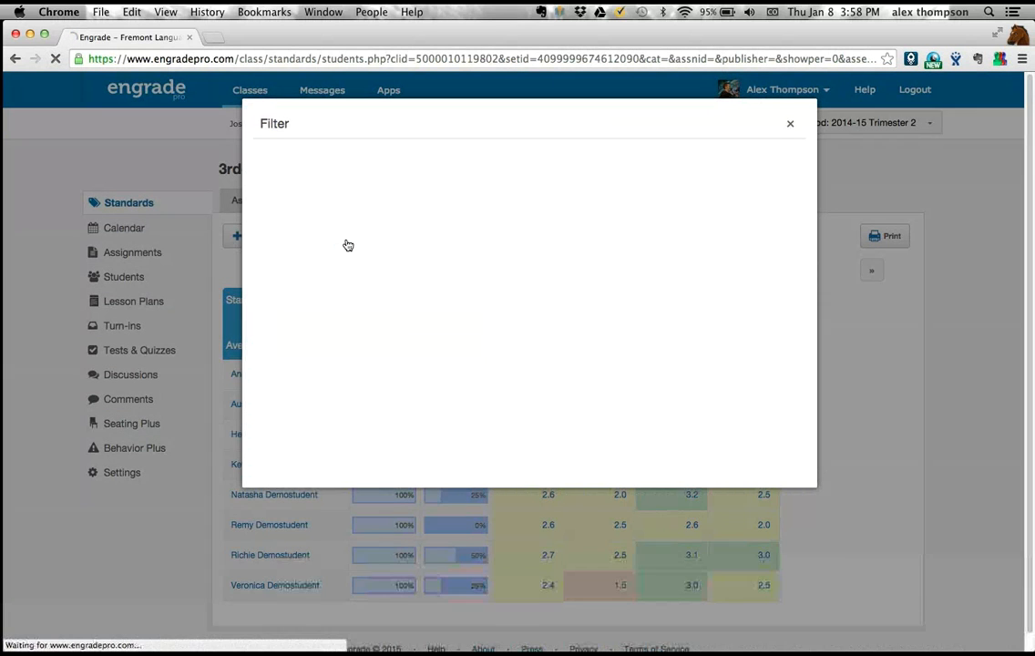
left_click(384, 247)
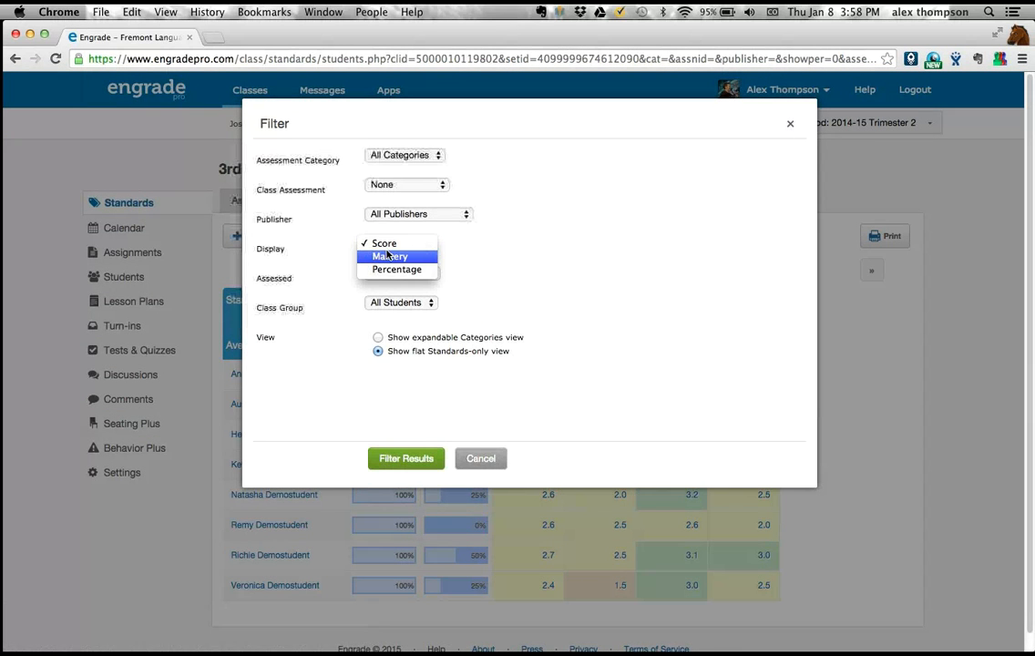
left_click(378, 256)
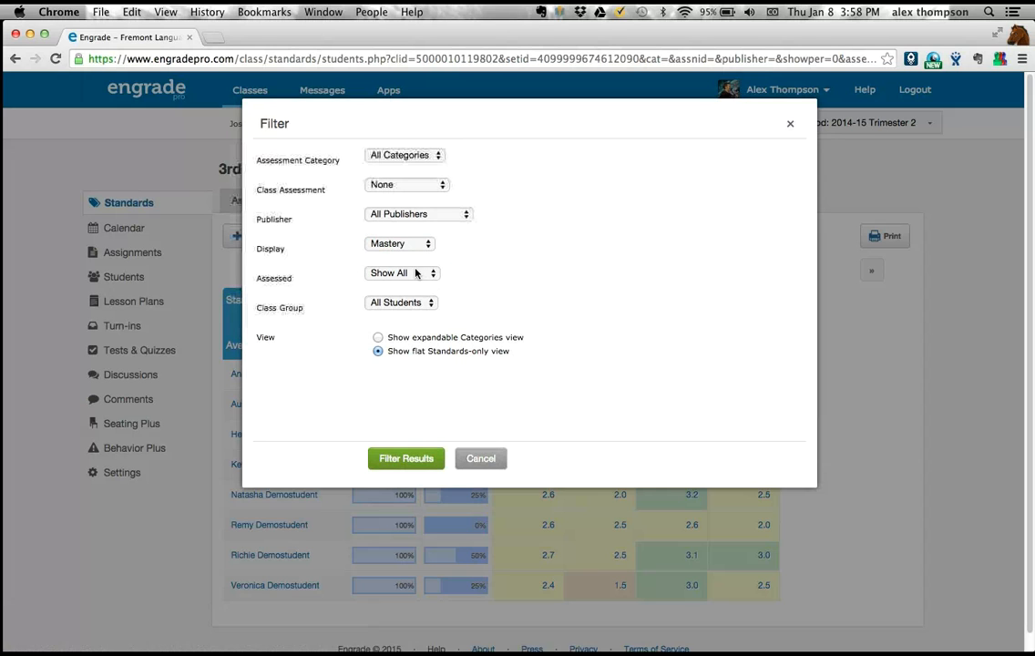
left_click(415, 274)
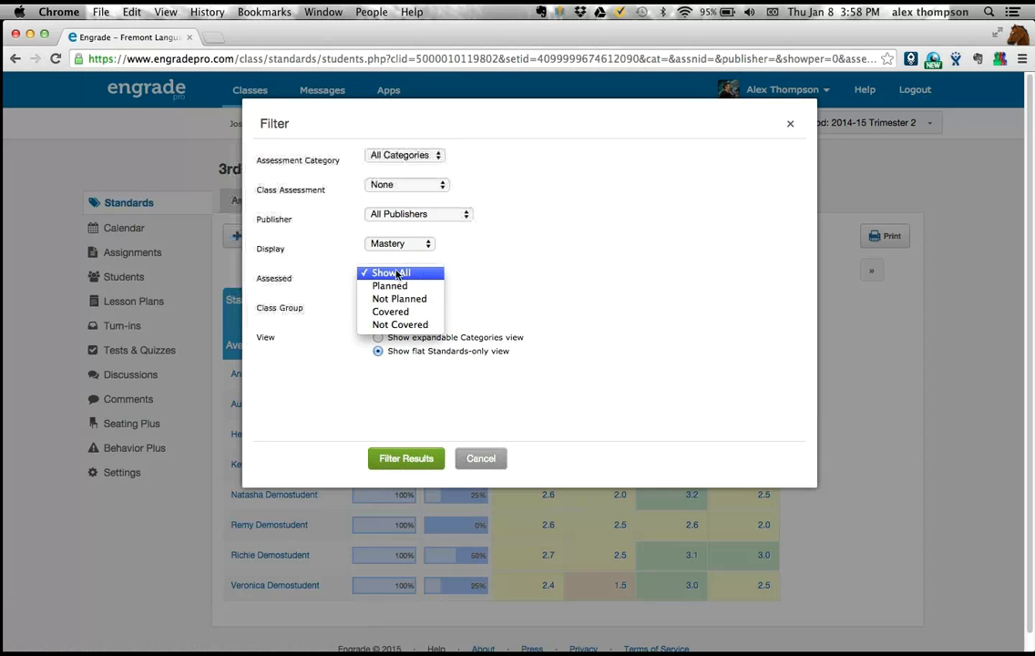
left_click(273, 285)
left_click(383, 274)
left_click(430, 273)
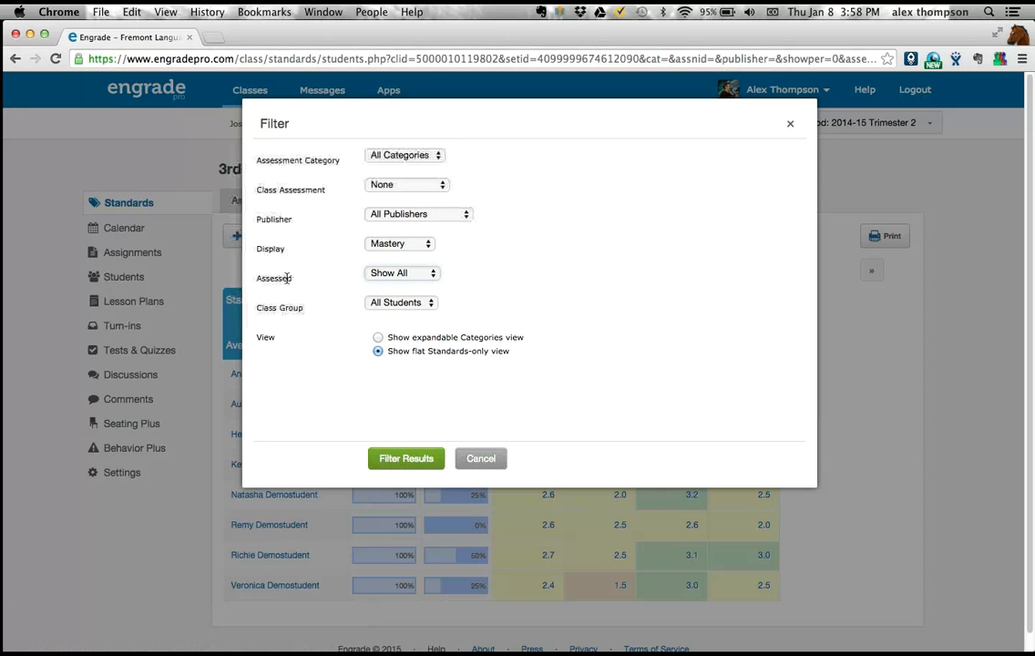
- Try the Covered and Not Covered options for the Assessed filter and cancel the filter changes
left_click(397, 274)
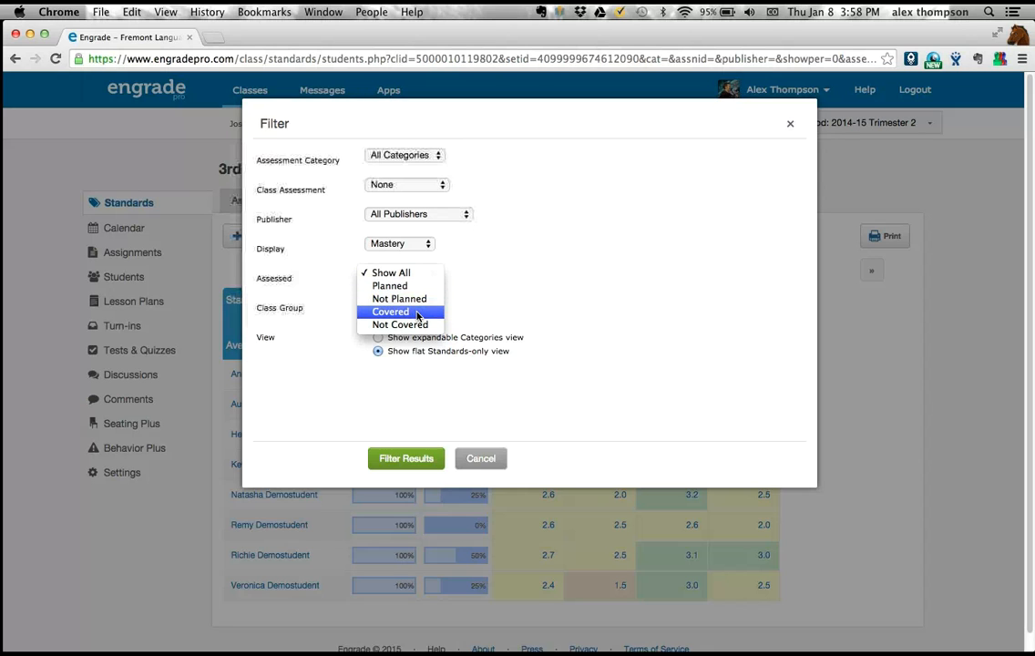
left_click(418, 314)
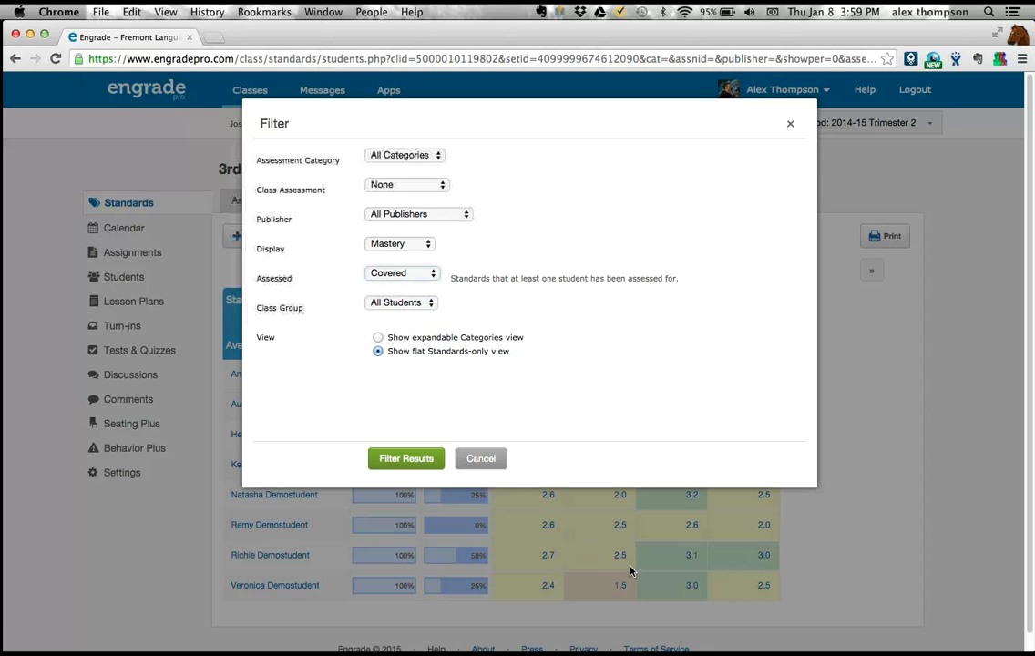
left_click(428, 276)
left_click(401, 286)
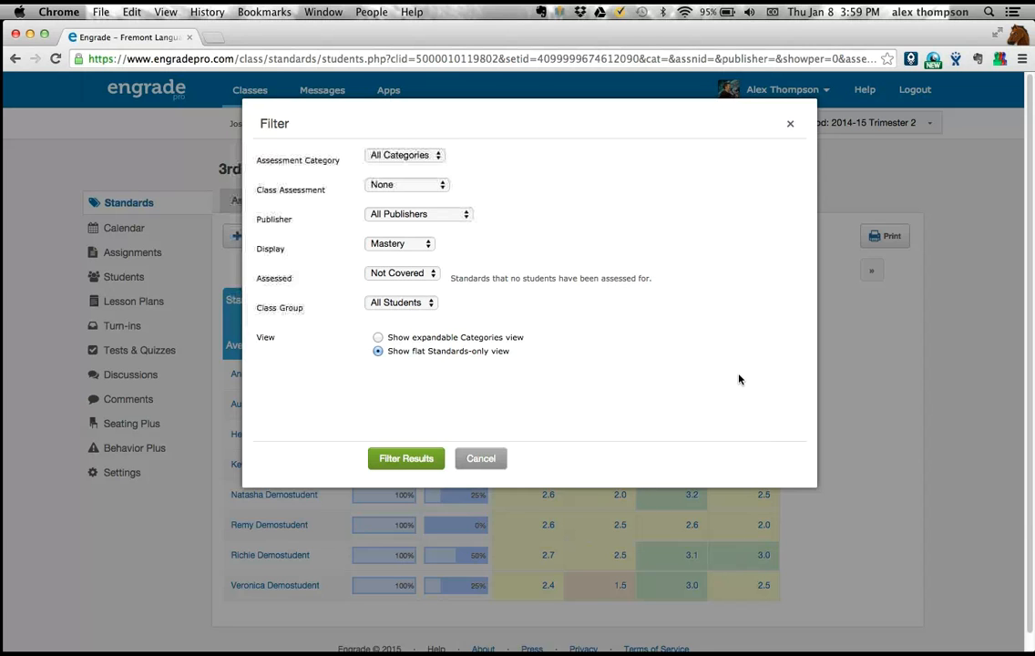
left_click(418, 276)
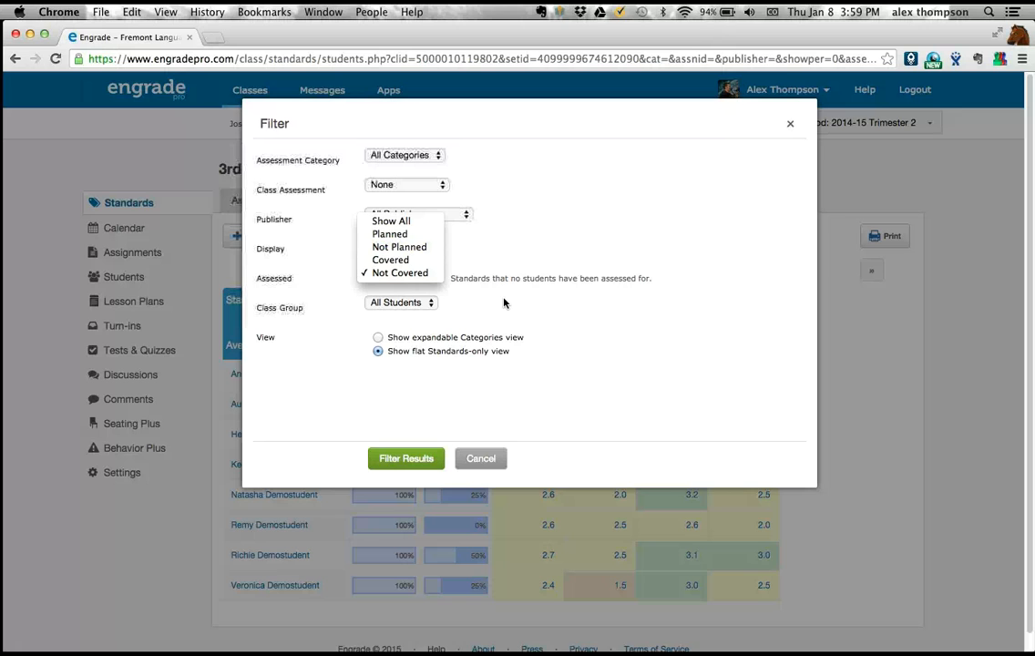
left_click(475, 390)
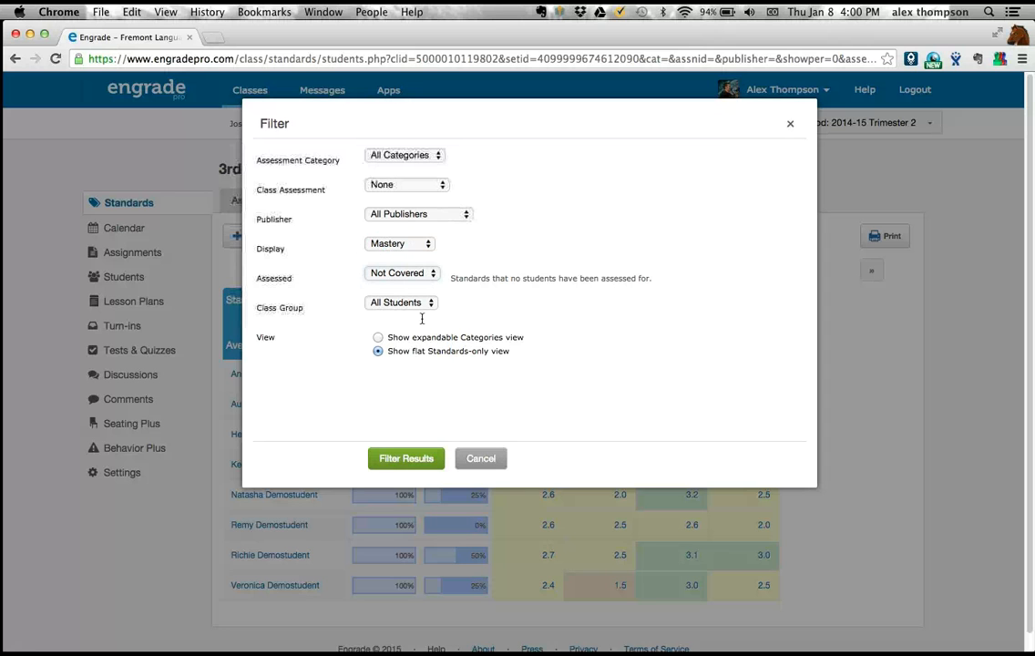
left_click(480, 458)
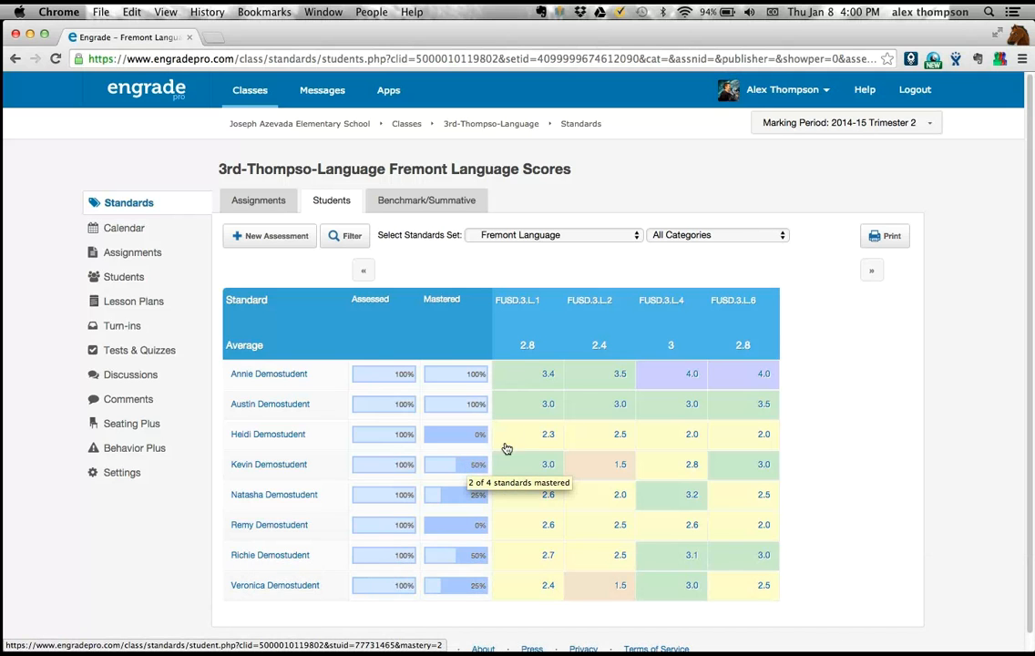
- View the print options for the Language scores and the student selection for standard FUSD.3.L.4, then close it
left_click(887, 236)
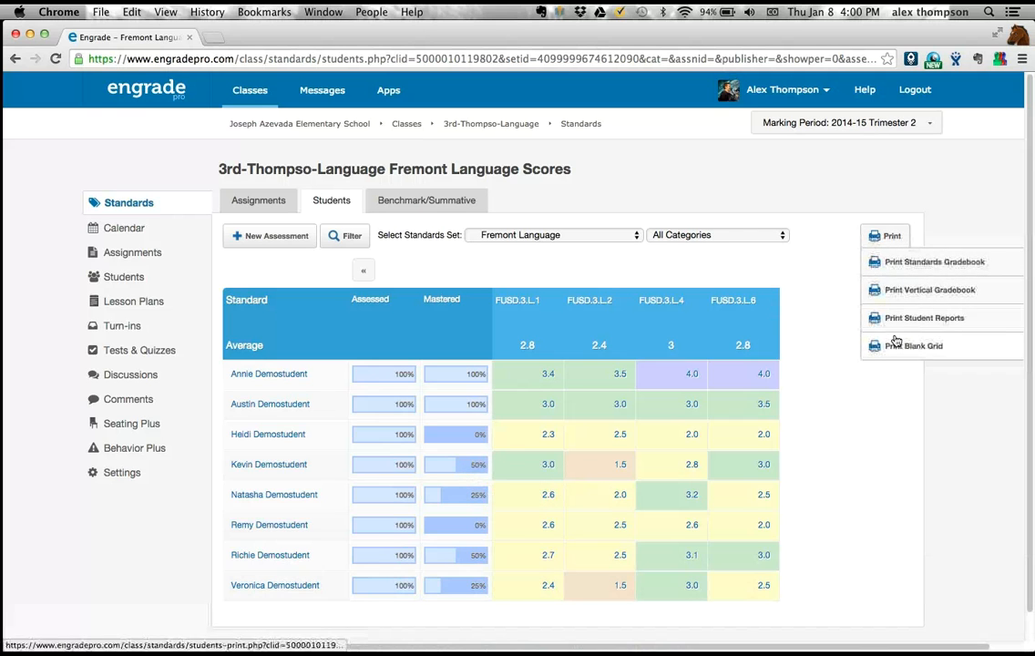
left_click(670, 304)
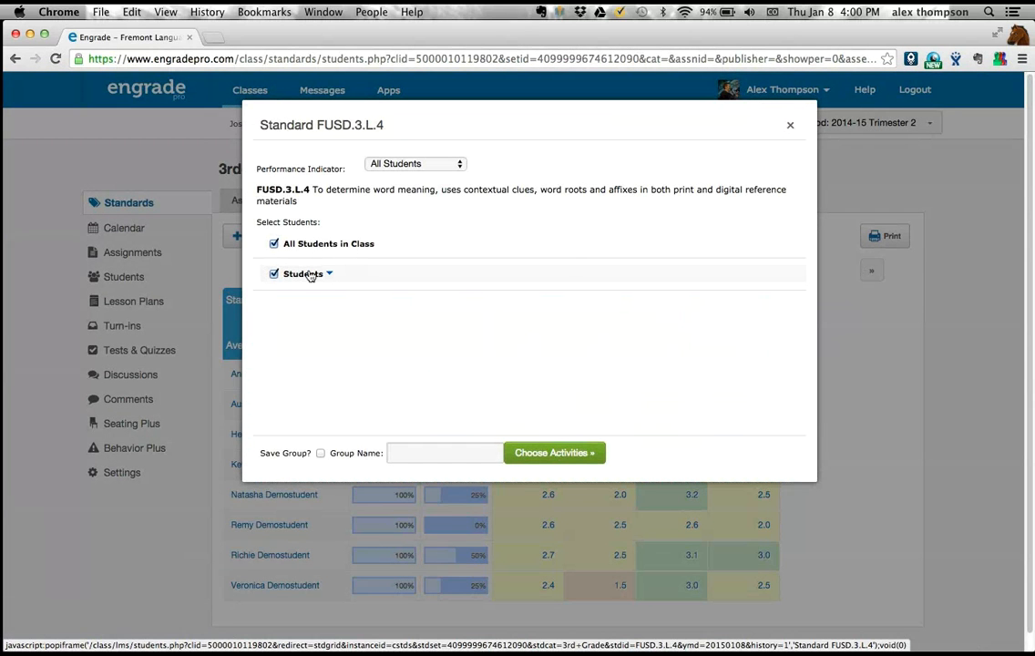
left_click(790, 126)
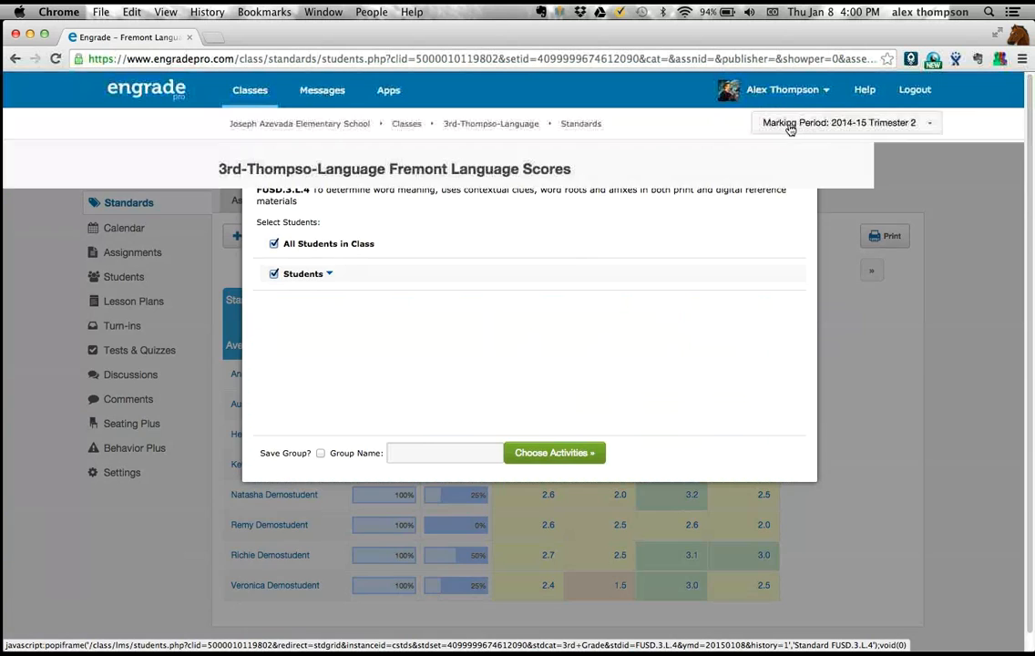
- Preview the printable student reports for the Fremont Language standards page by page, then cancel printing and close the report
mouse_move(882, 235)
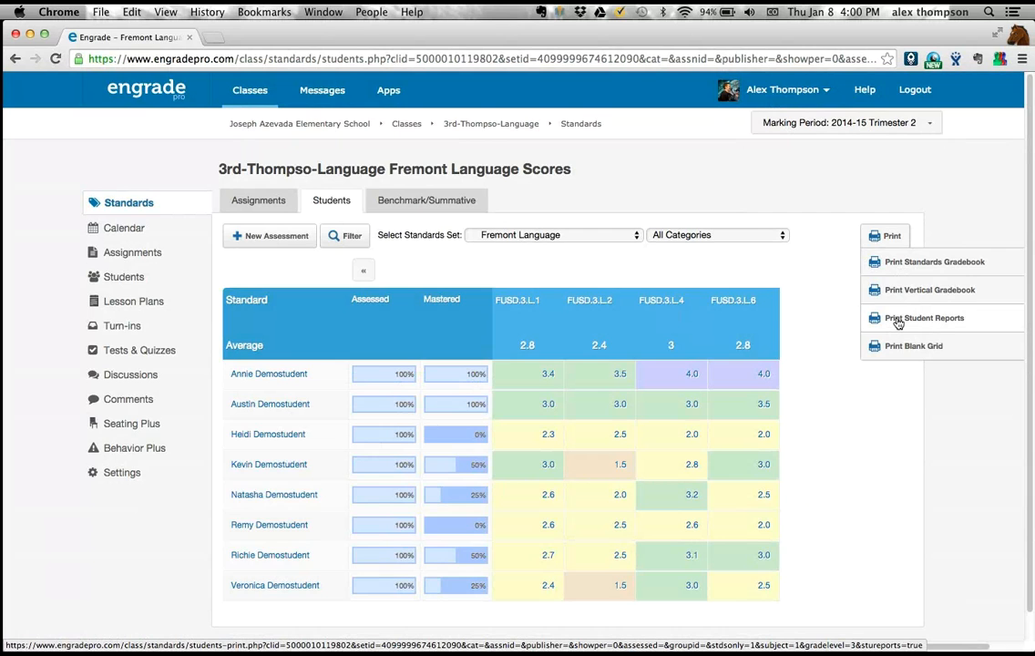
left_click(897, 319)
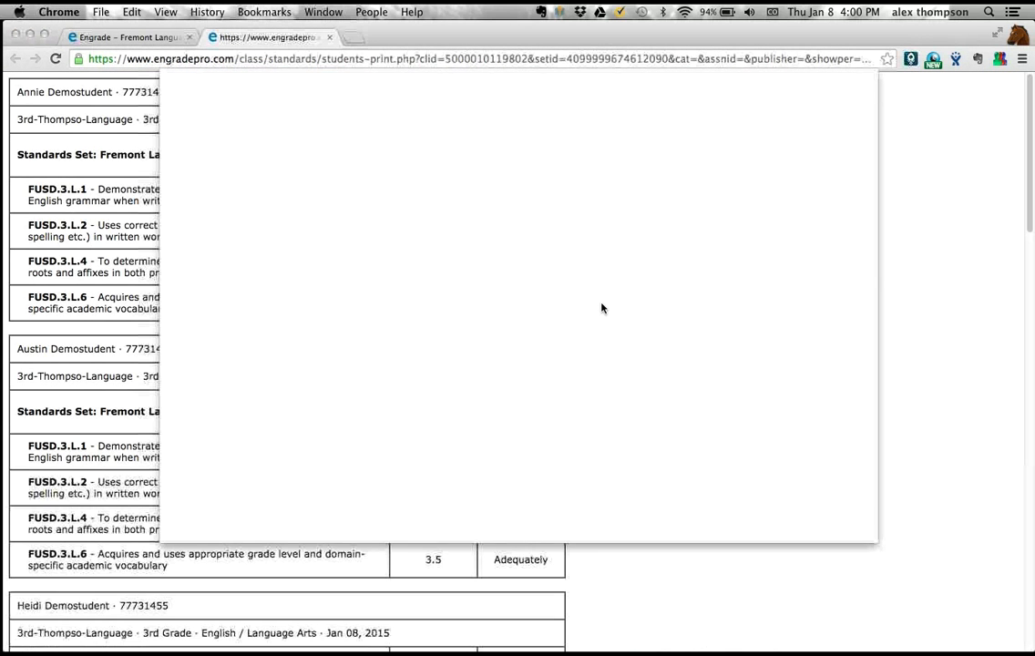
scroll(497, 181, "down", 1)
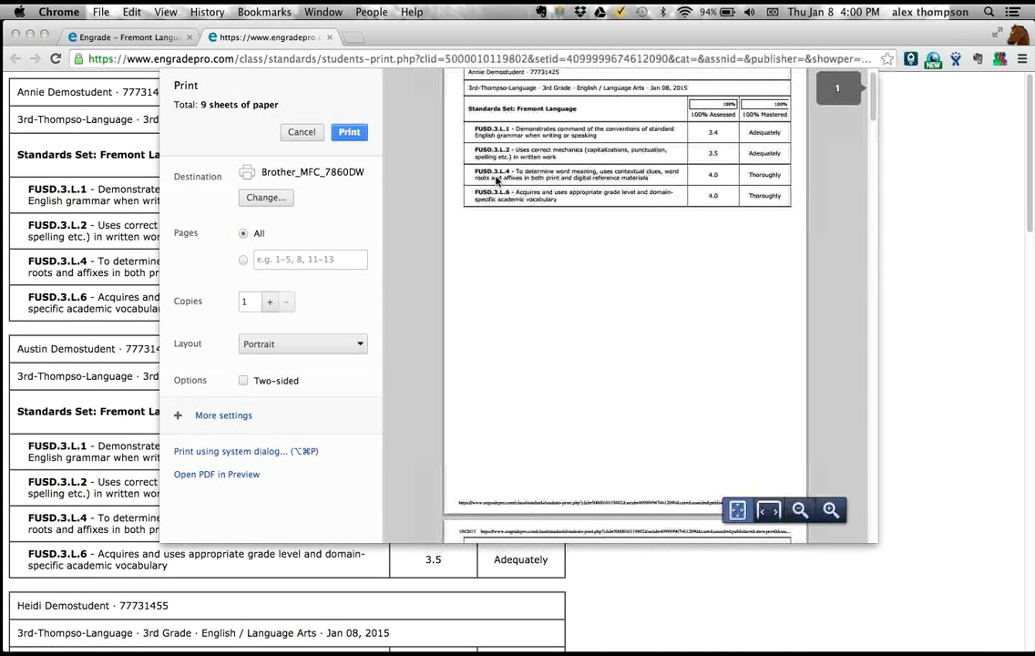
scroll(497, 180, "down", 5)
scroll(496, 180, "up", 5)
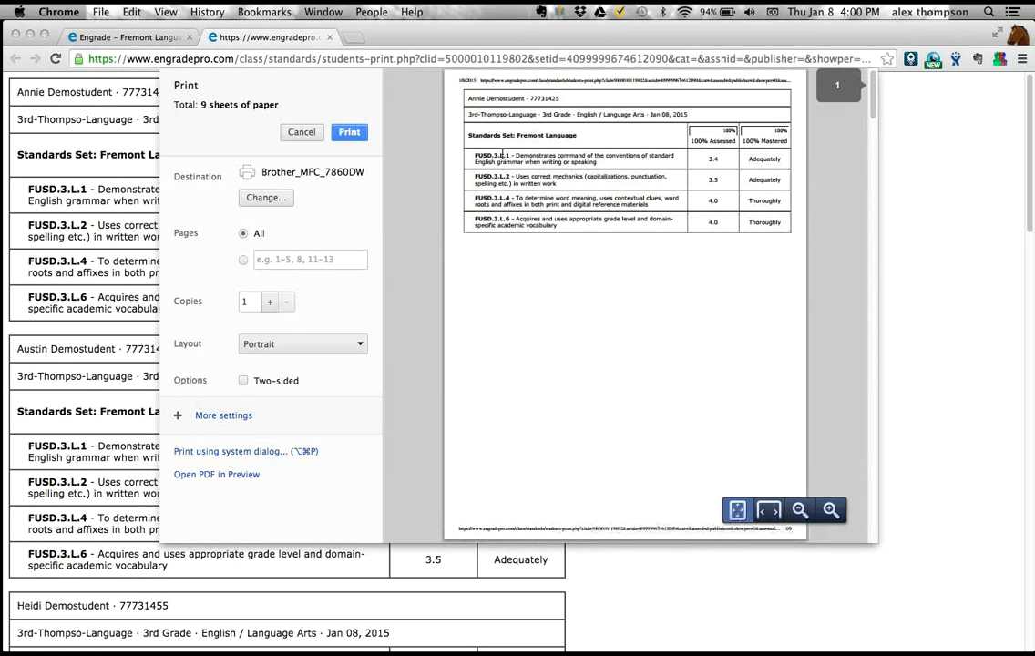
scroll(618, 248, "down", 5)
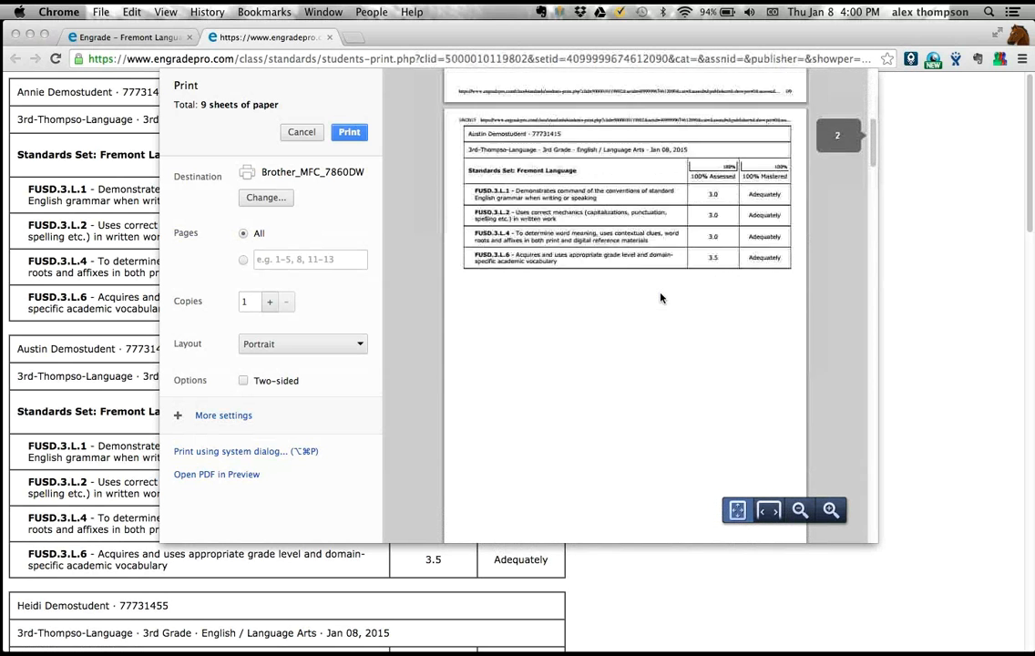
scroll(661, 297, "down", 5)
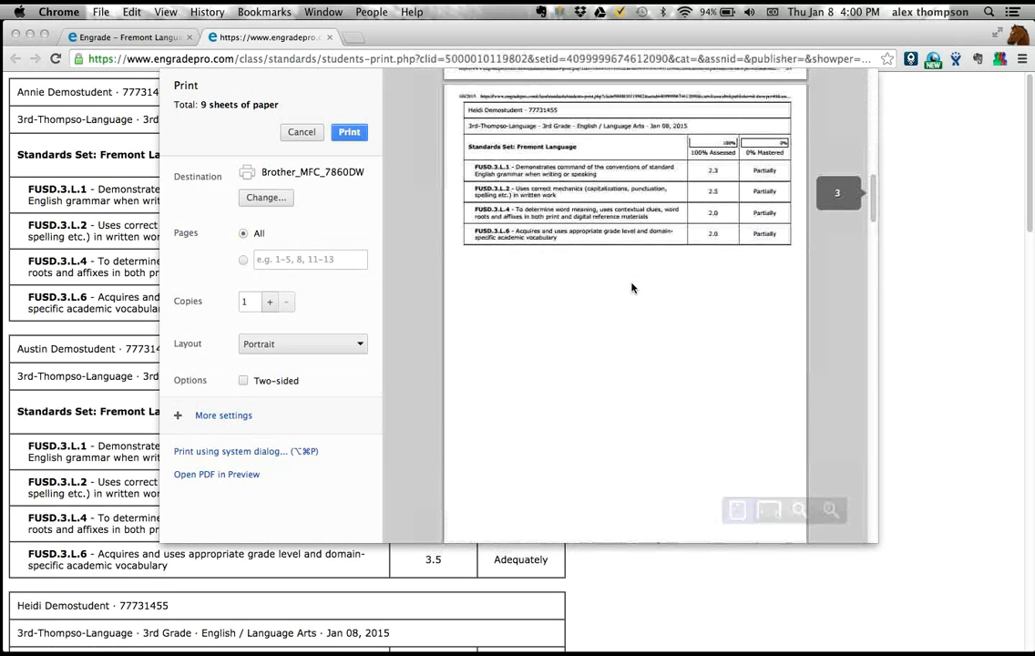
scroll(631, 288, "down", 5)
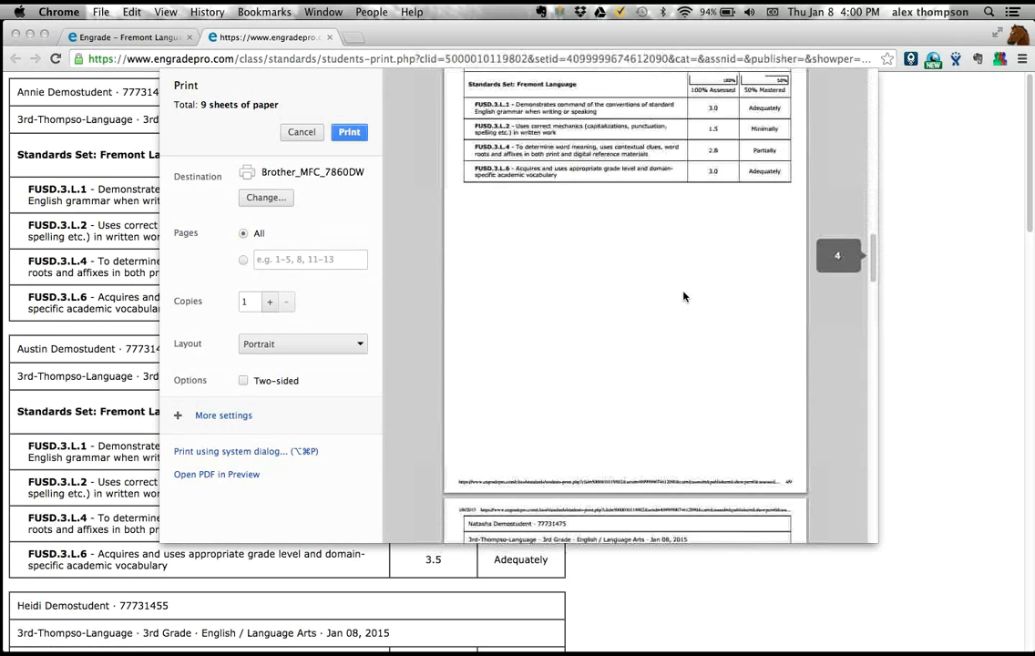
scroll(684, 296, "down", 5)
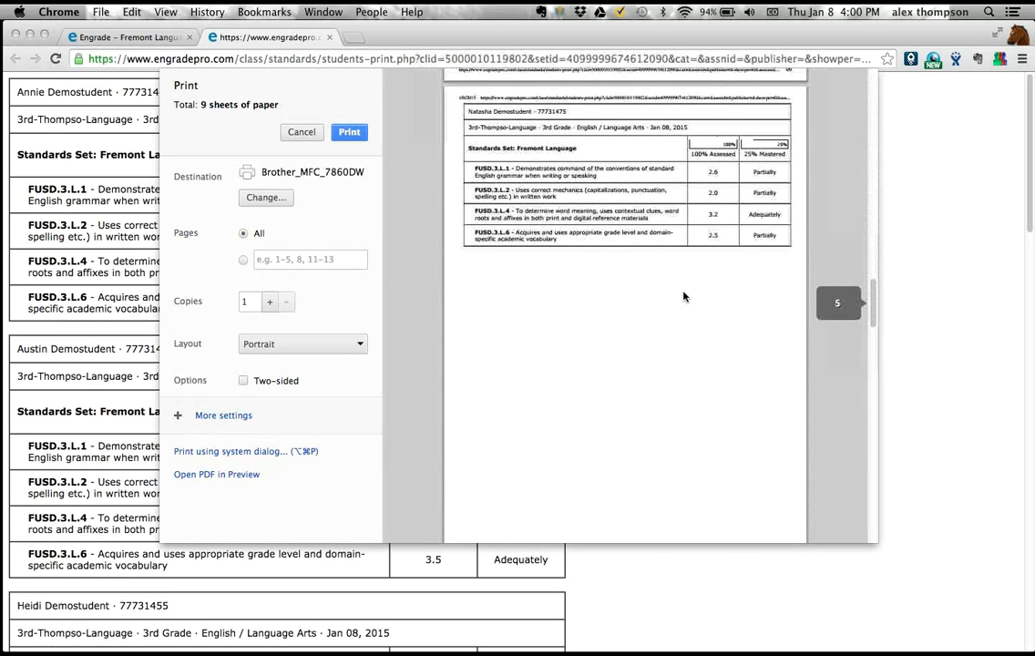
scroll(684, 296, "down", 1)
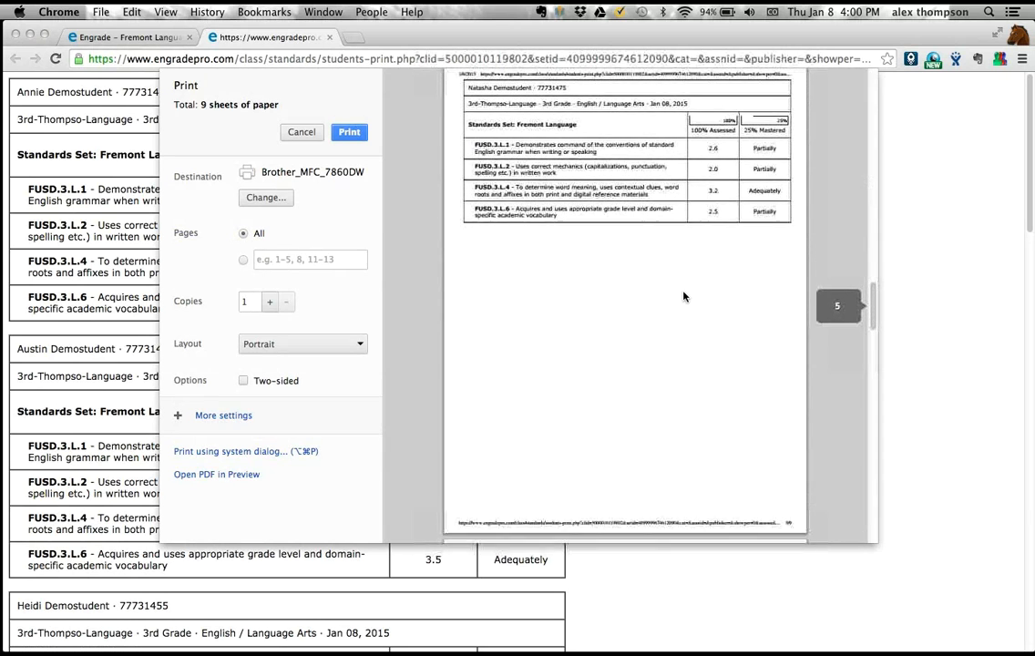
scroll(684, 296, "down", 5)
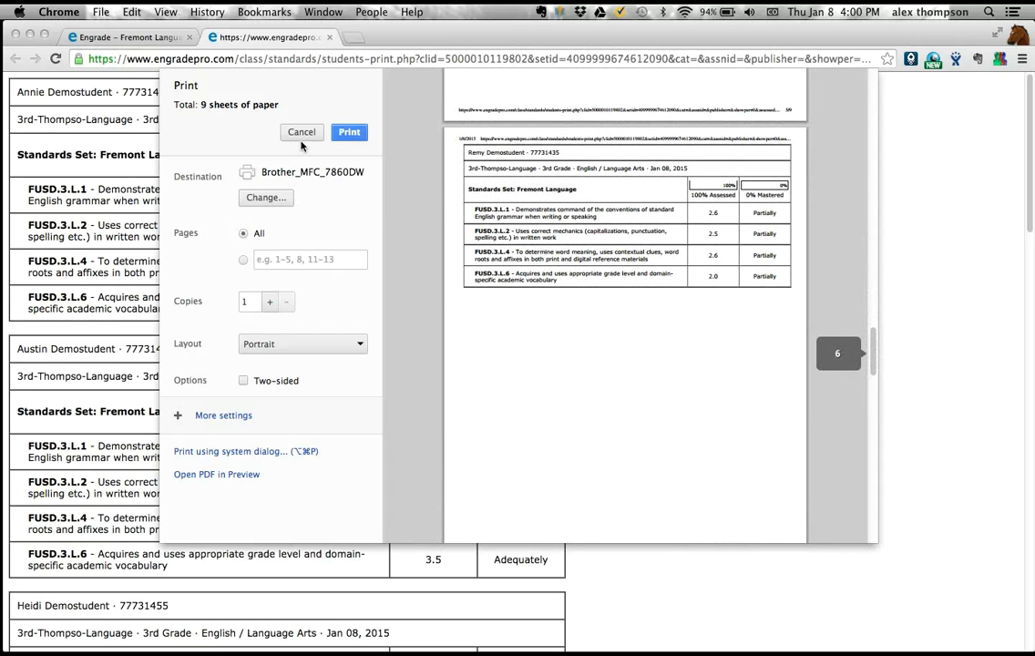
left_click(301, 133)
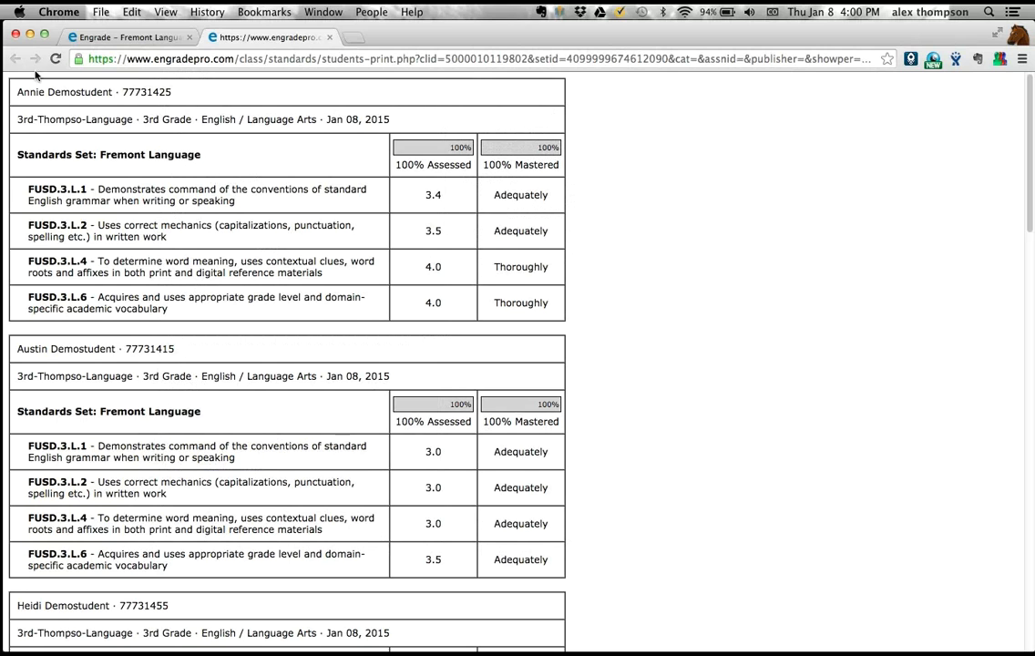
left_click(329, 38)
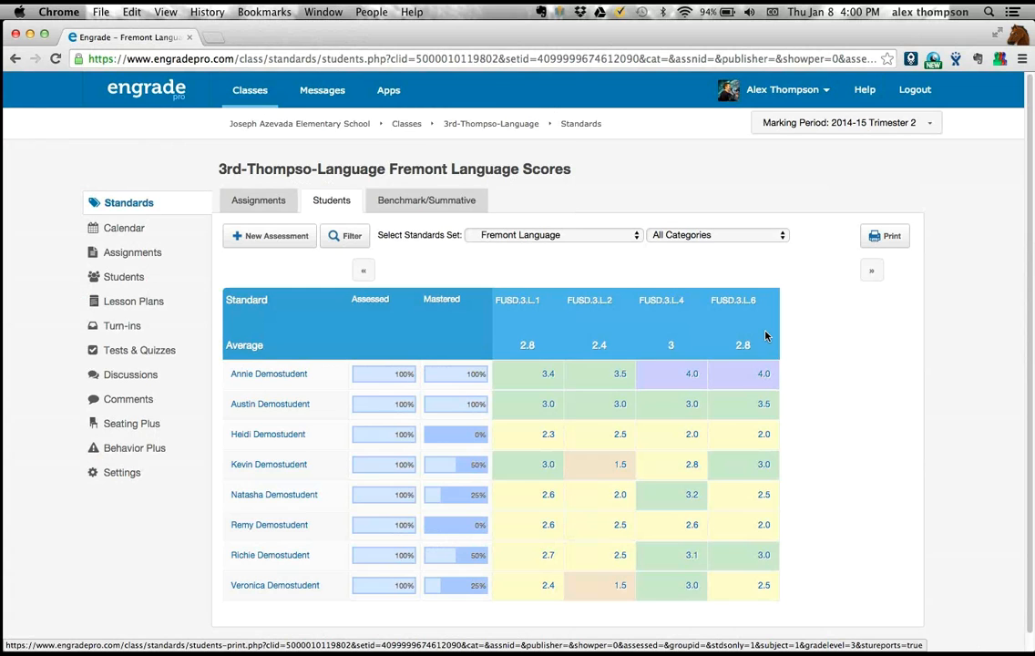
- Review the Planned, Covered and Mastery charts and the tagged assignments list for the Fremont Language standards set
left_click(260, 202)
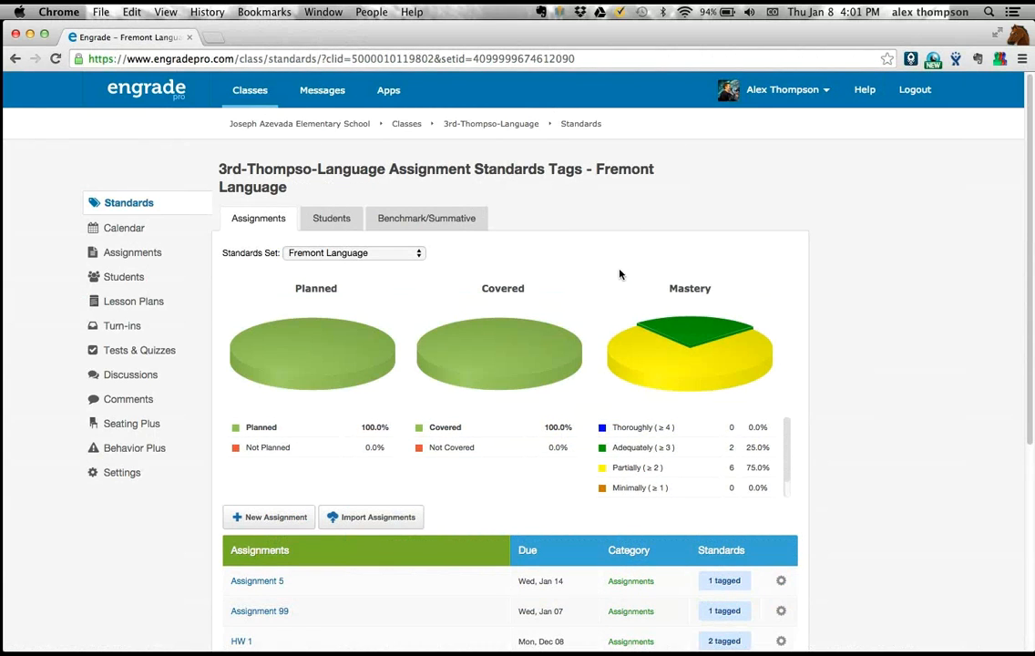
scroll(618, 273, "down", 2)
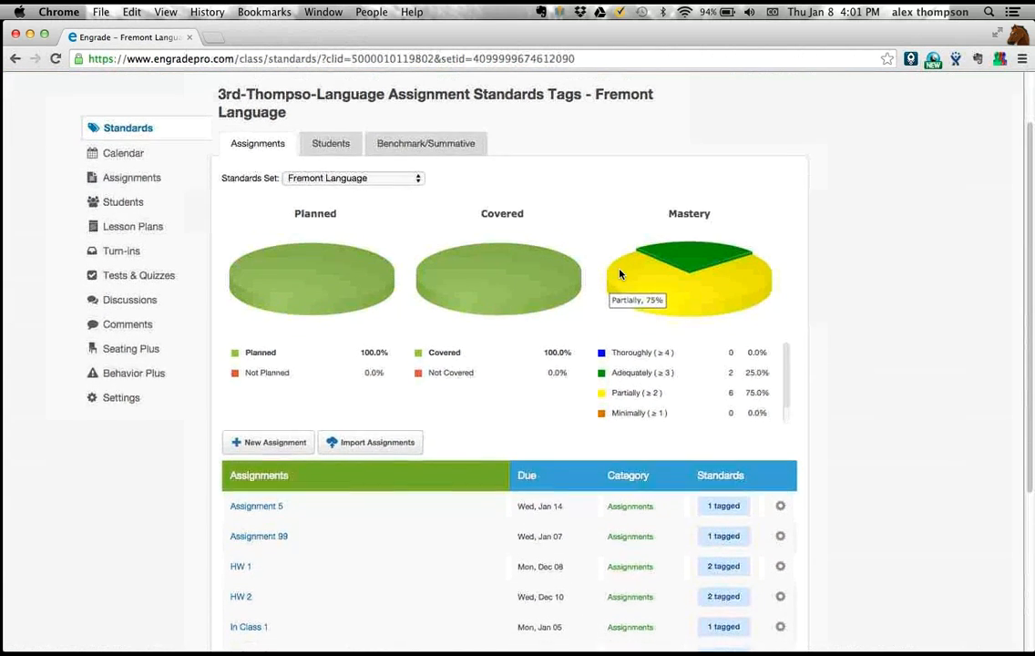
scroll(546, 273, "down", 1)
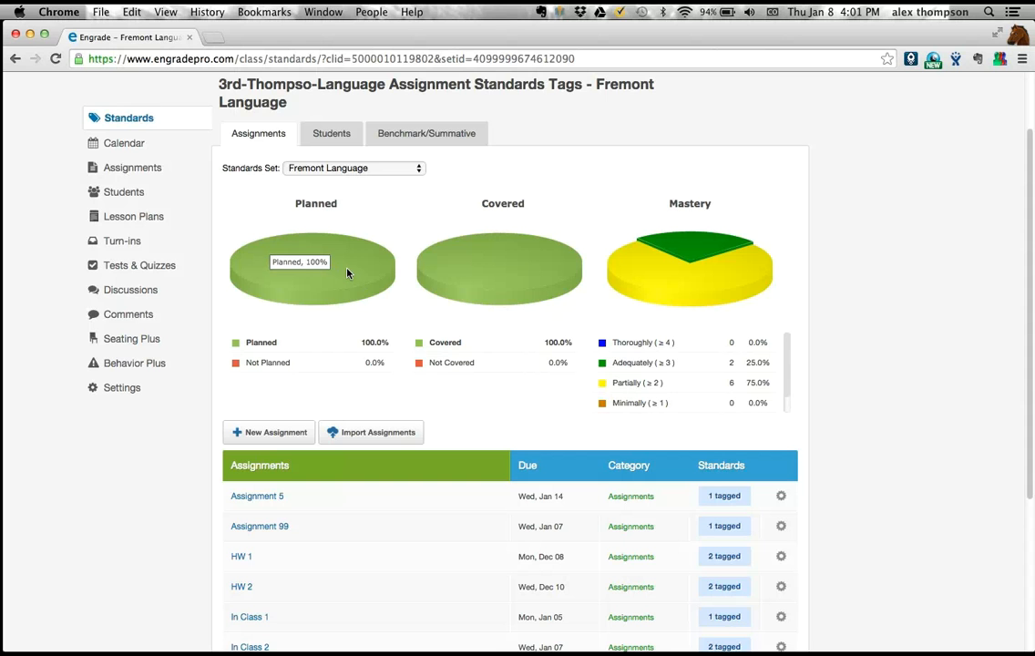
scroll(337, 223, "down", 5)
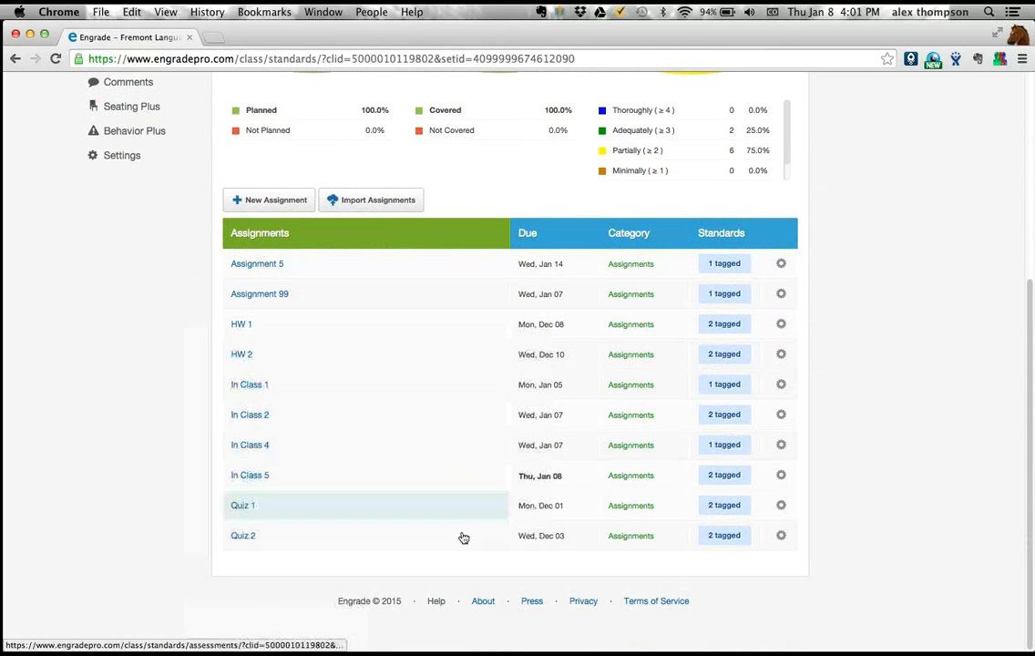
scroll(466, 347, "up", 7)
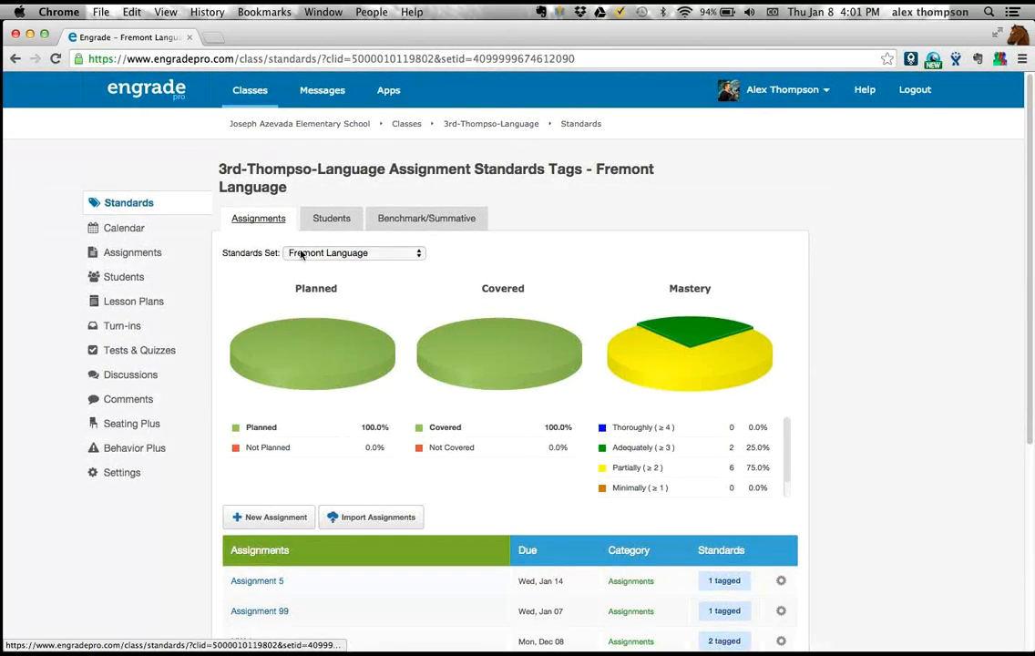
scroll(335, 319, "down", 7)
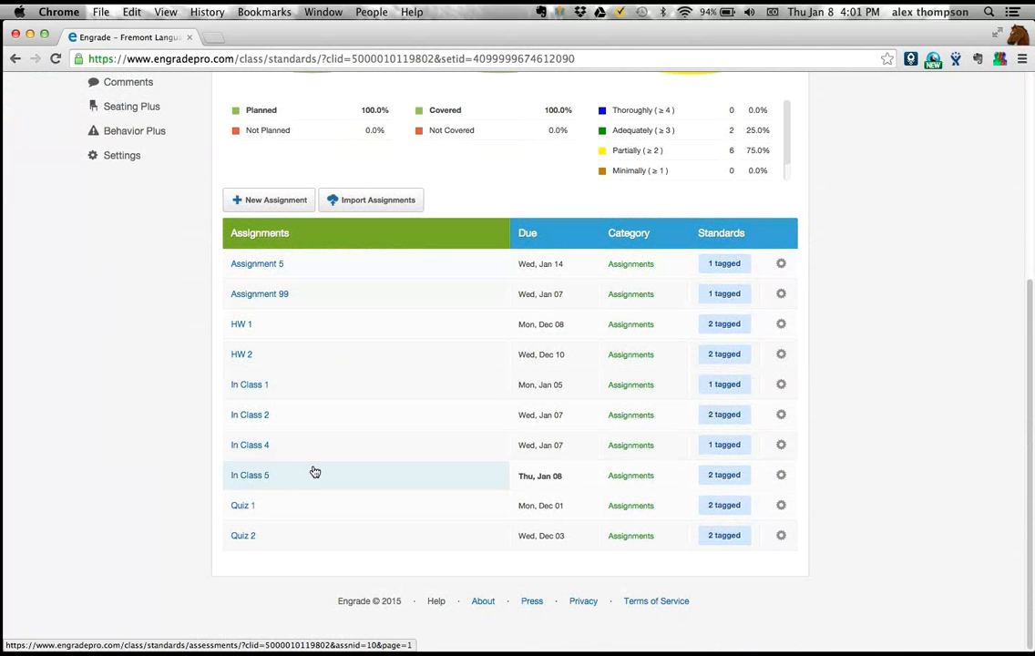
- Try to add standard FUSD.3.L.2 under Conventions of Standard English to the tags of the In Class 5 assignment
left_click(784, 483)
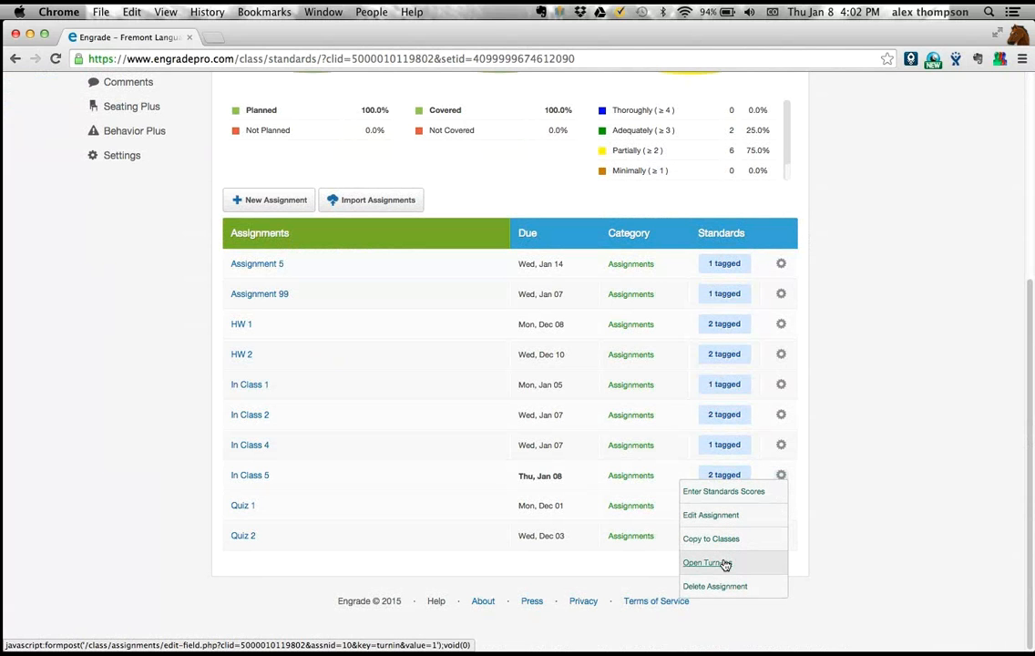
left_click(724, 475)
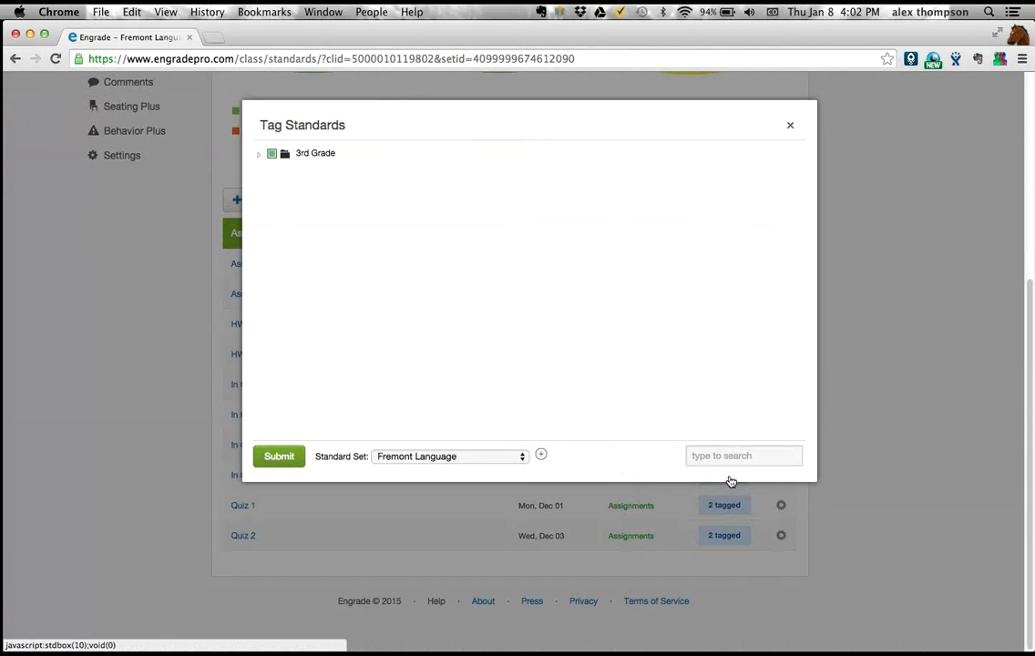
left_click(260, 155)
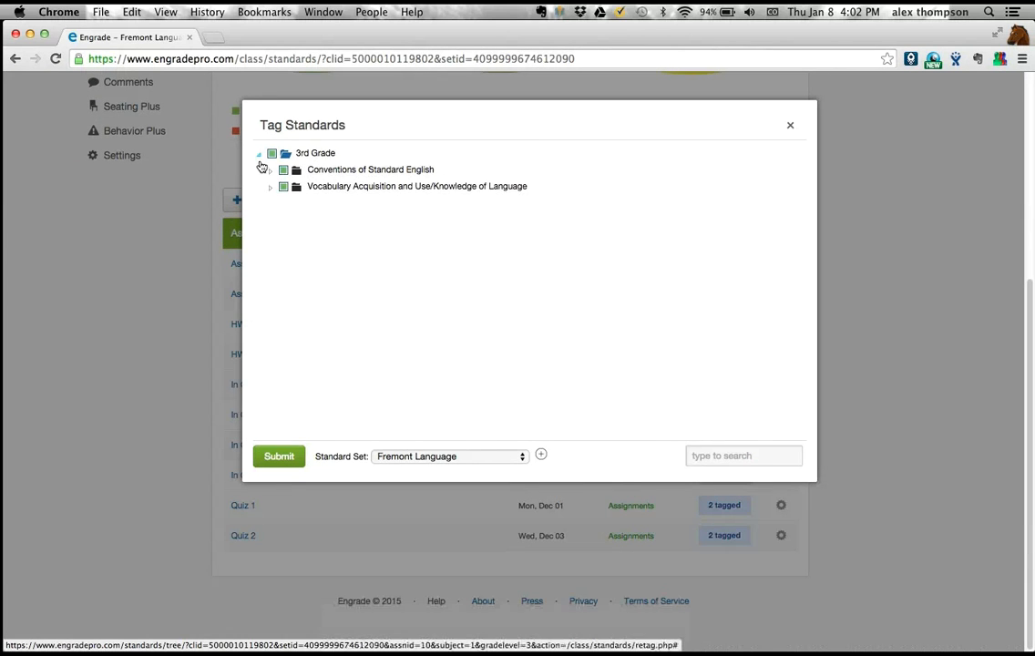
left_click(270, 171)
left_click(269, 232)
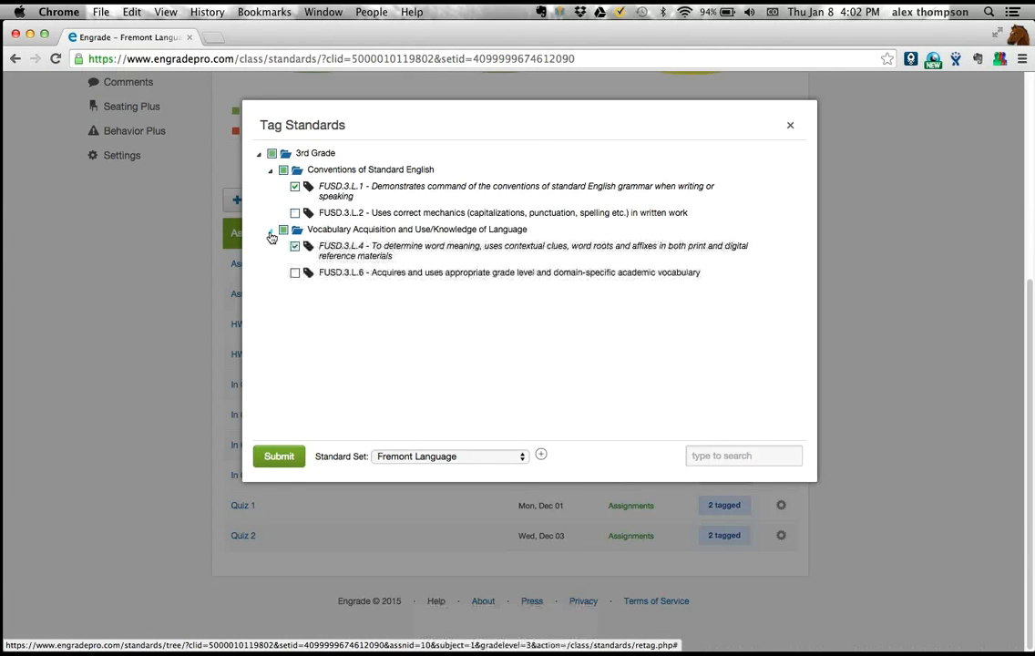
left_click(295, 213)
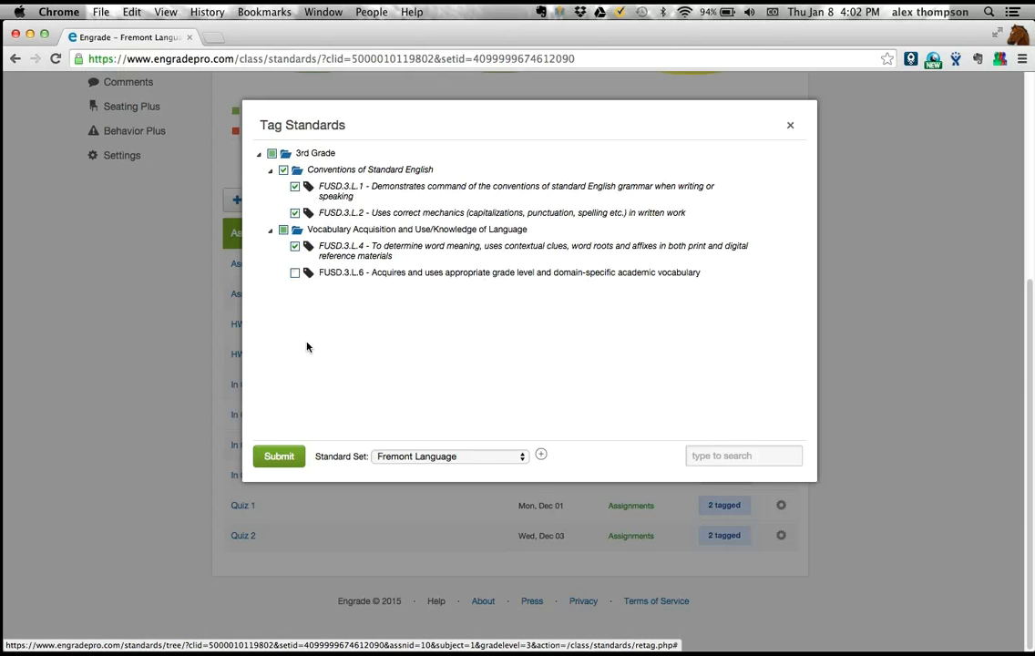
left_click(293, 459)
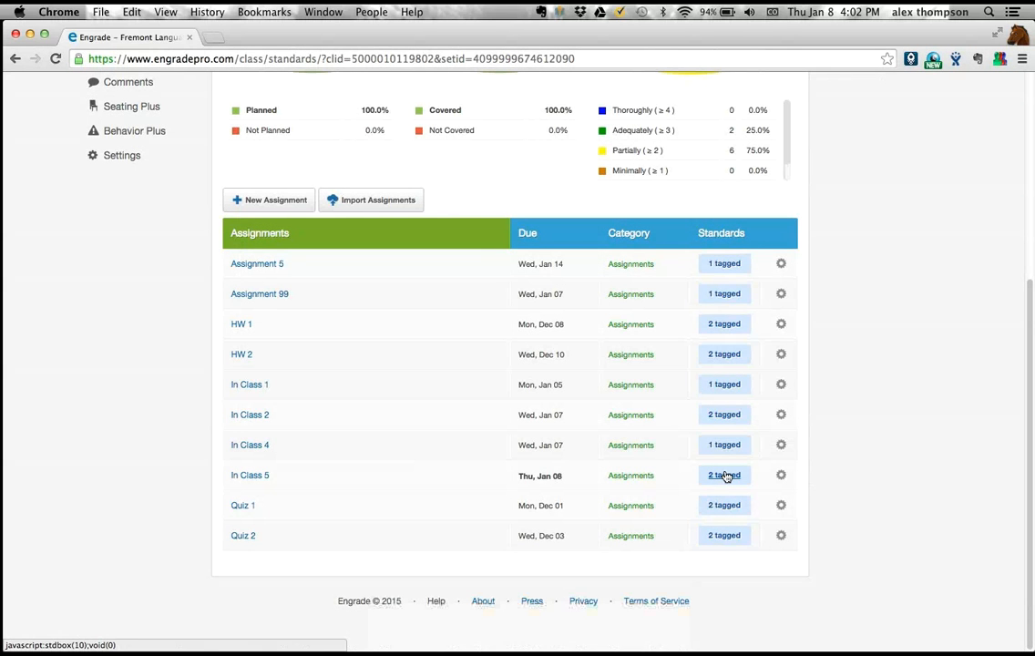
- View the available actions for the HW 2 assignment
left_click(781, 474)
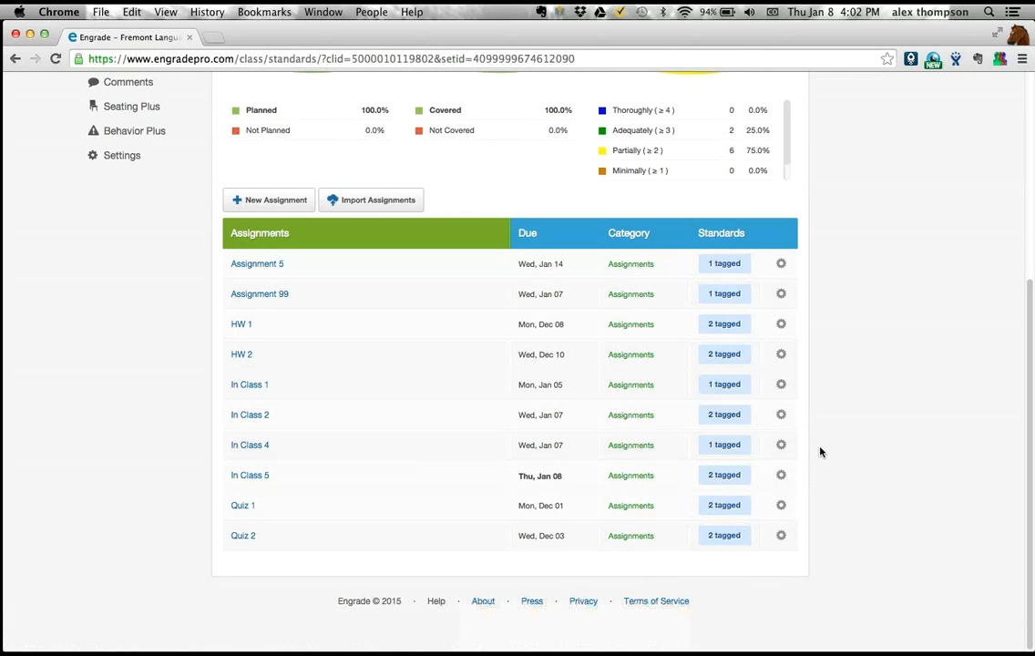
scroll(819, 451, "up", 4)
scroll(820, 451, "down", 3)
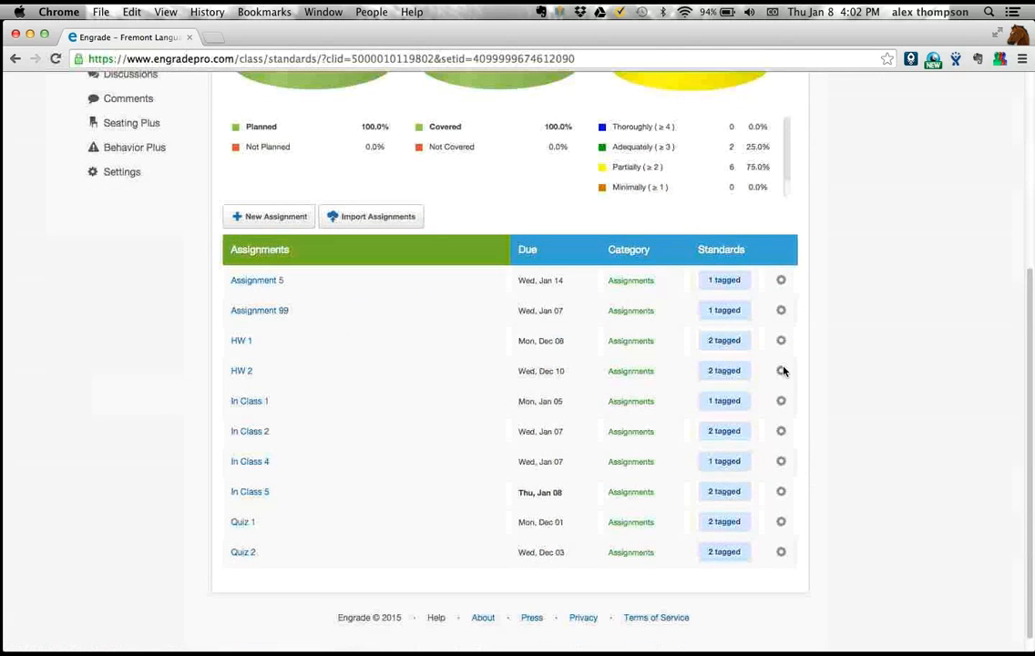
left_click(781, 370)
left_click(783, 369)
left_click(783, 369)
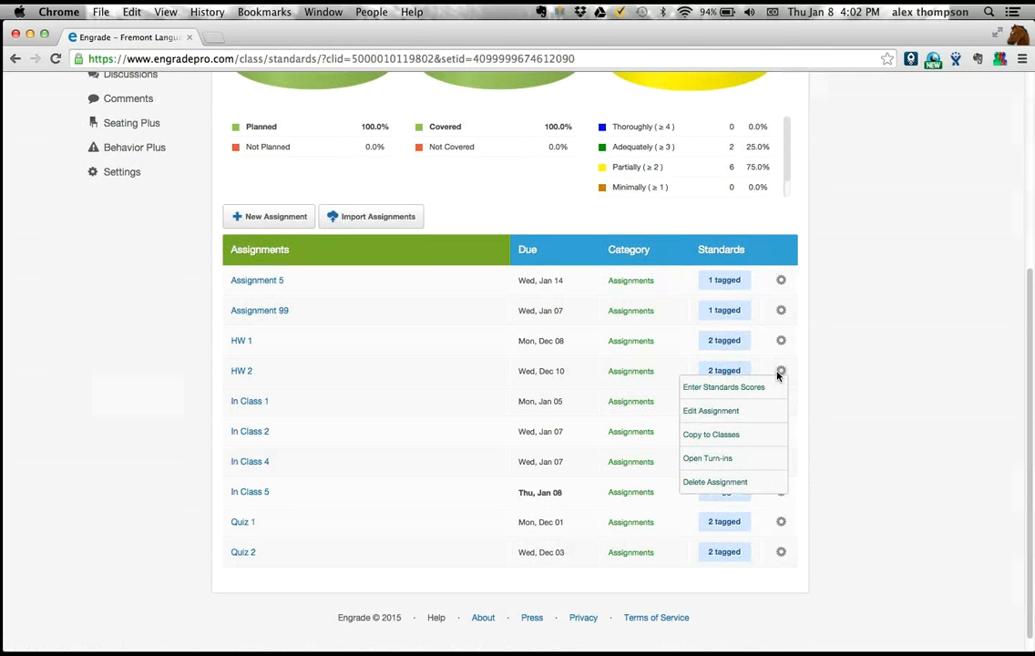
- Return to the students' Fremont Language scores and check the score details of the first student's FUSD.3.L.2 result
scroll(836, 335, "up", 5)
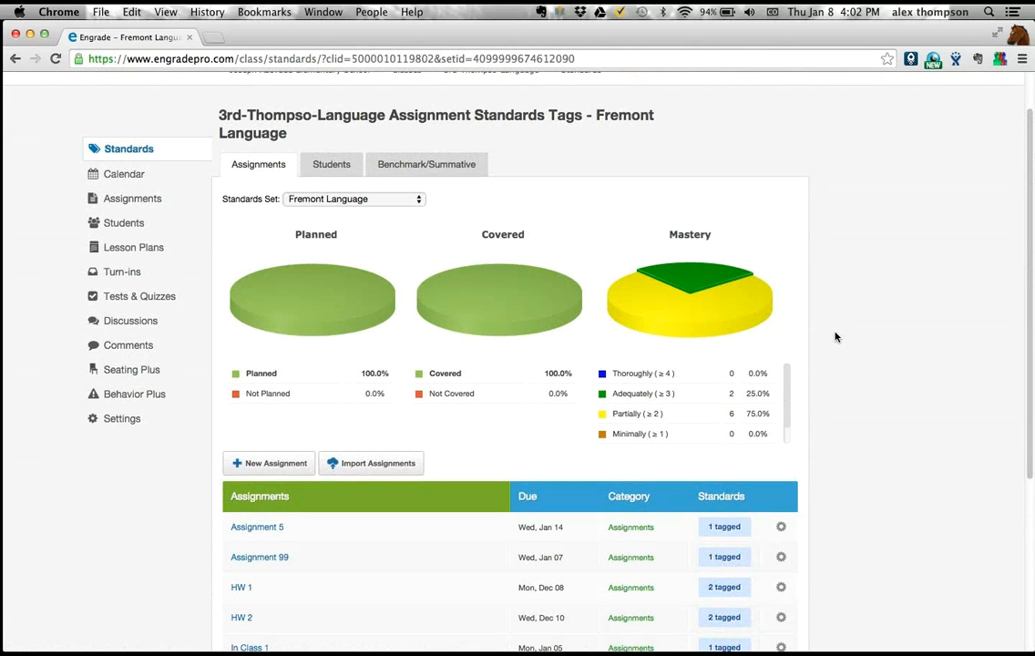
scroll(449, 209, "up", 2)
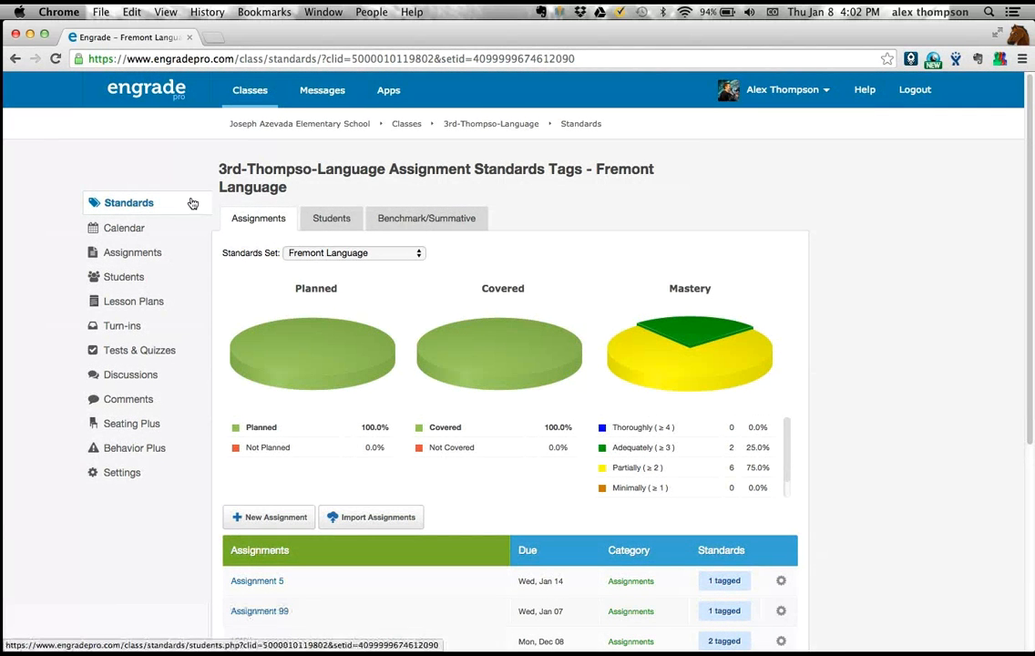
left_click(319, 218)
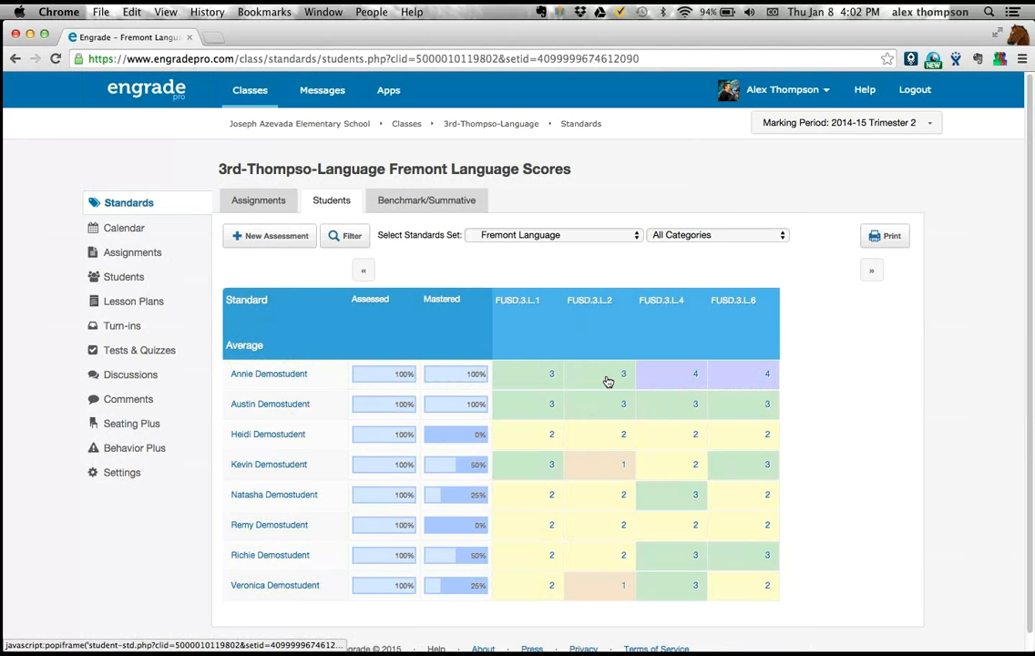
mouse_move(607, 382)
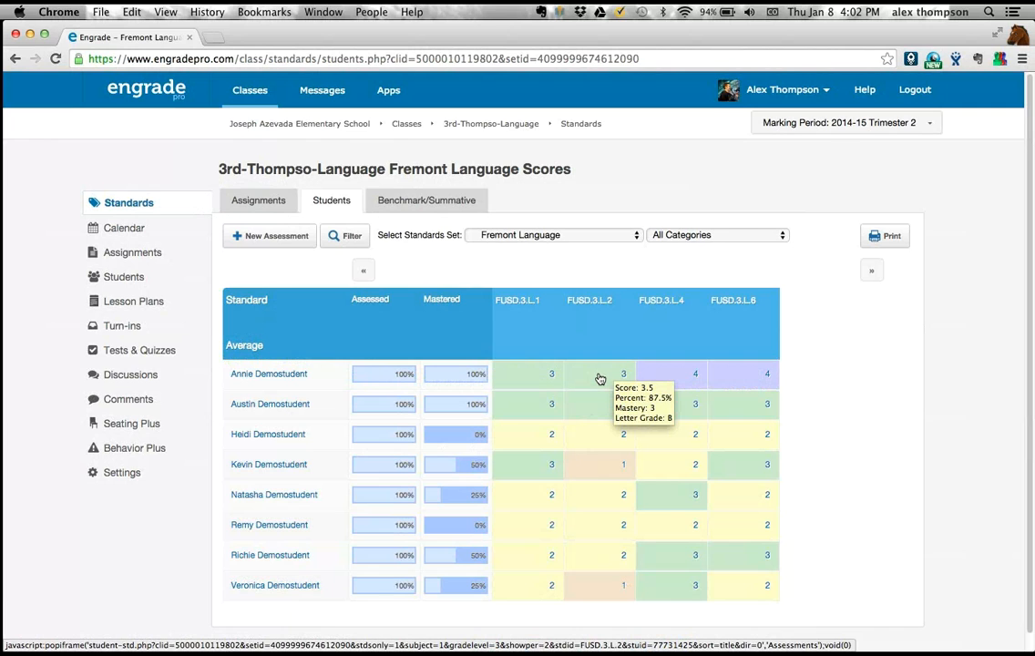
- Open the Report Cards app and view the classes for the 2014-15 3rd Grade report card
mouse_move(388, 92)
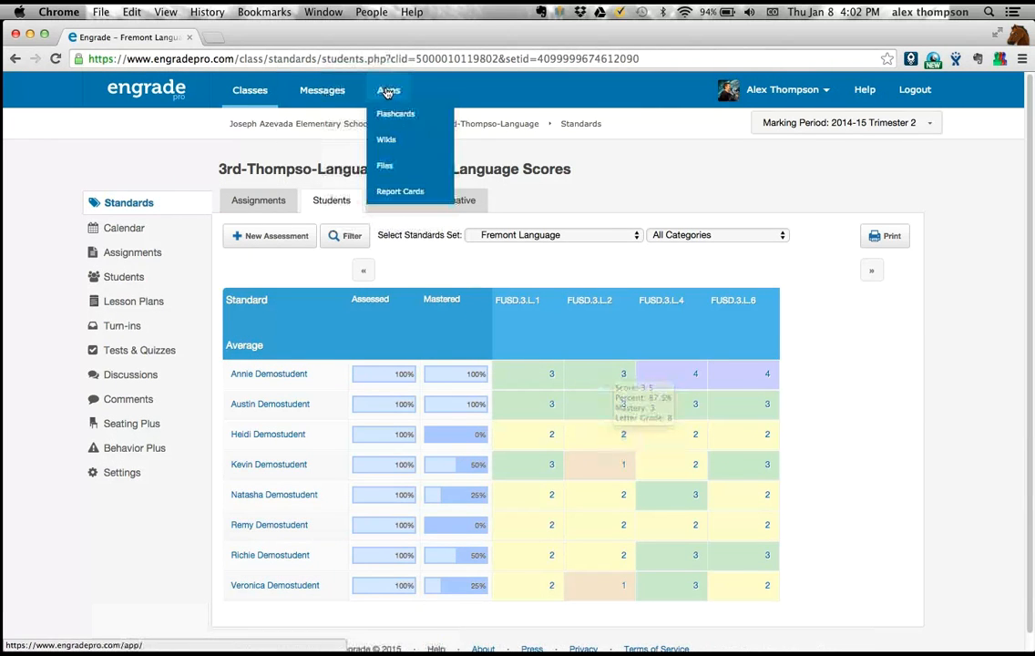
left_click(408, 193)
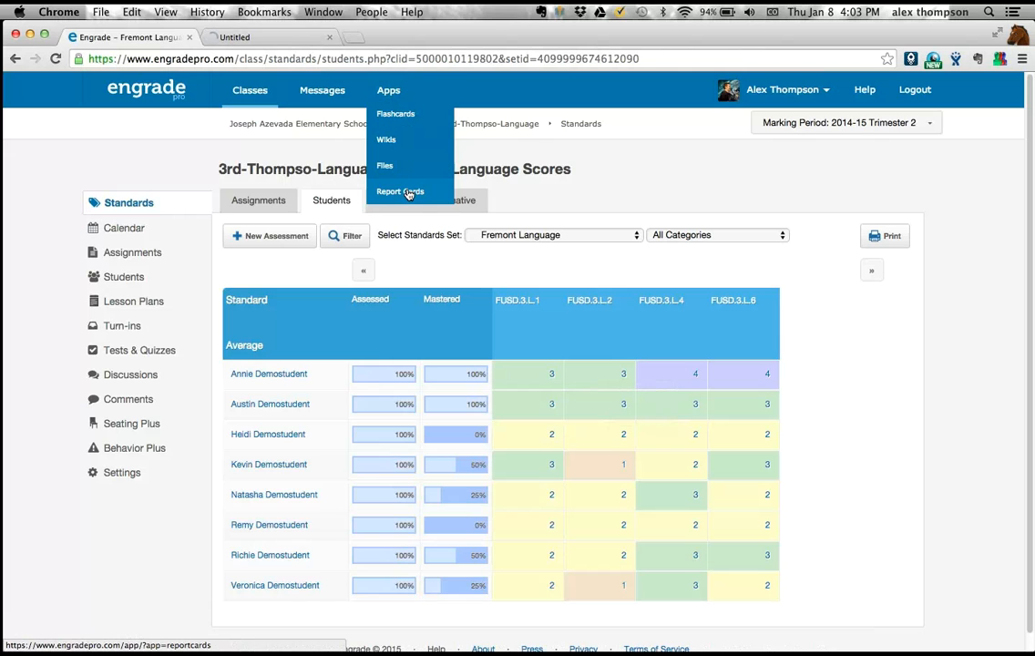
left_click(249, 36)
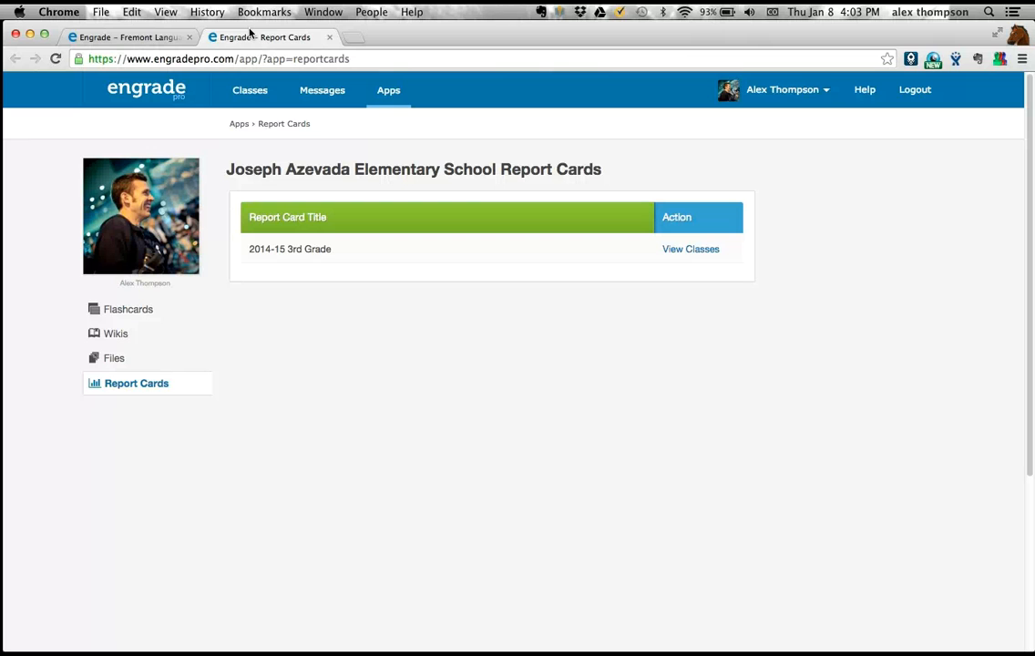
mouse_move(381, 87)
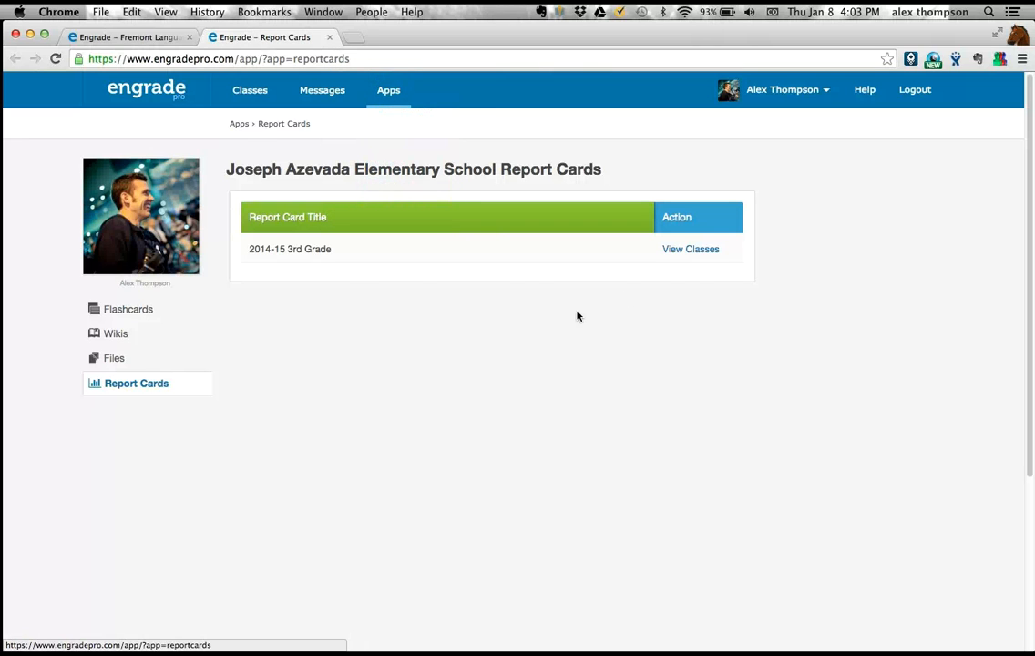
left_click(690, 259)
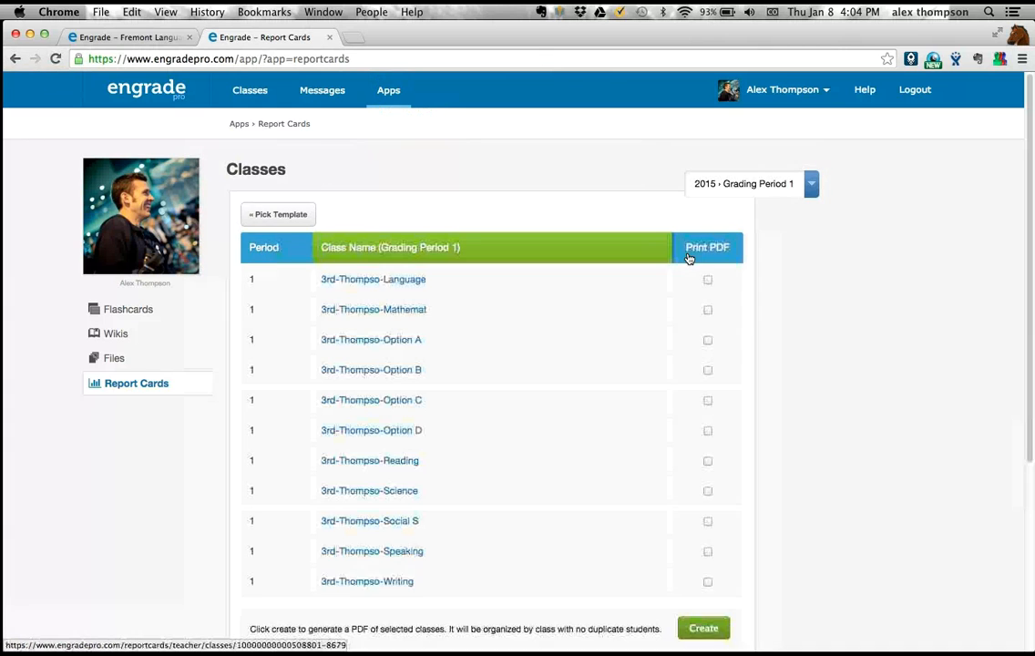
- Open the first listed student's report card from the 3rd-Thompso-Language class
scroll(462, 276, "down", 3)
scroll(462, 277, "up", 3)
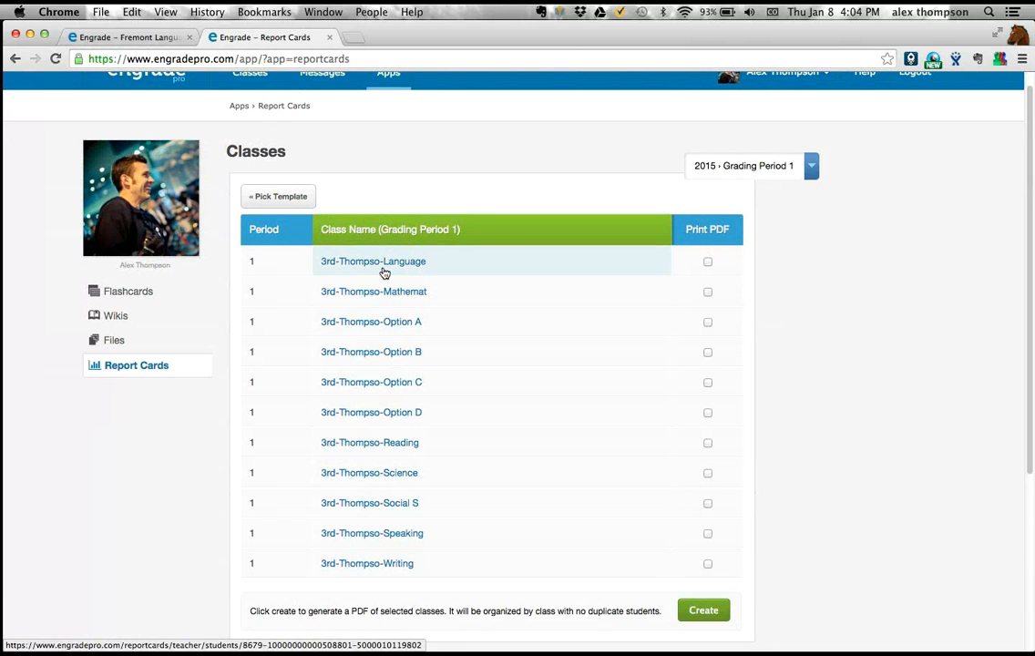
left_click(383, 272)
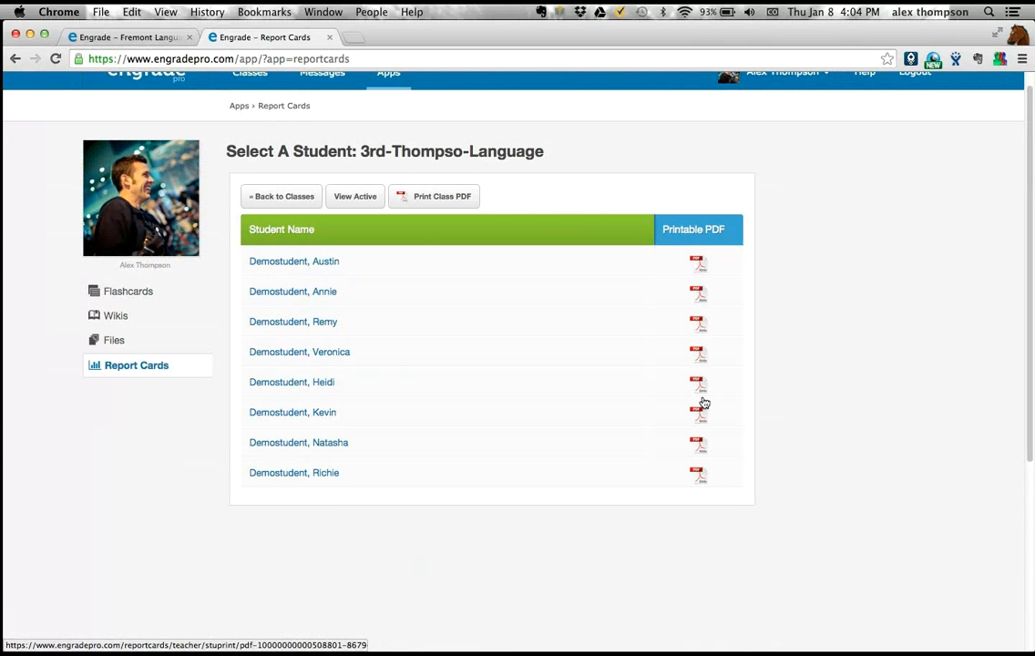
left_click(322, 261)
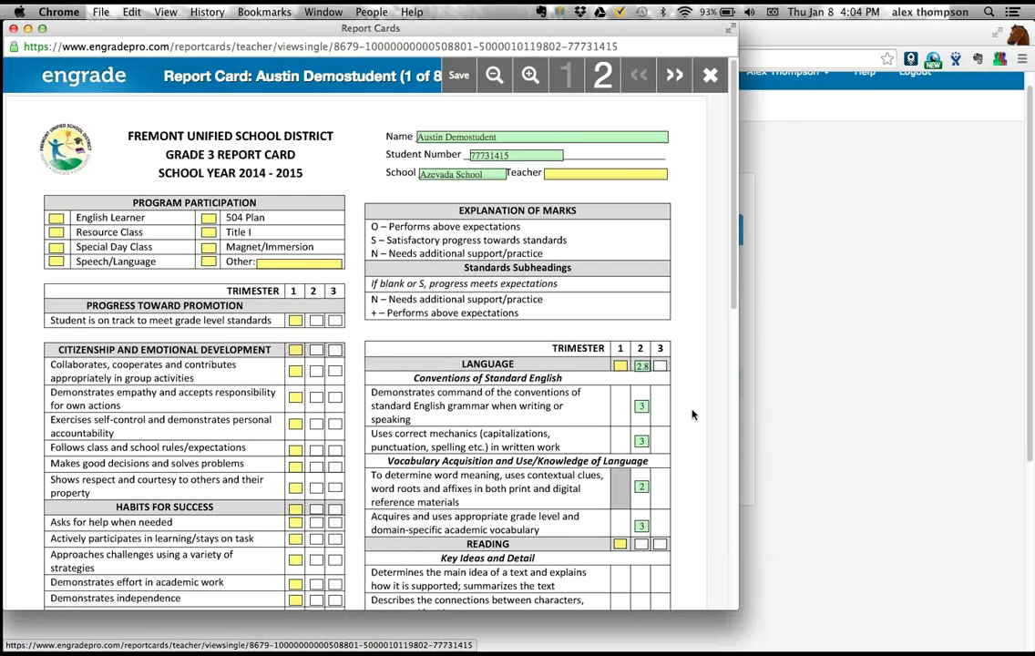
- Compare the Trimester 2 Language marks on the student's report card with the class's Fremont Language scores and look over the Reading section
key("super+w")
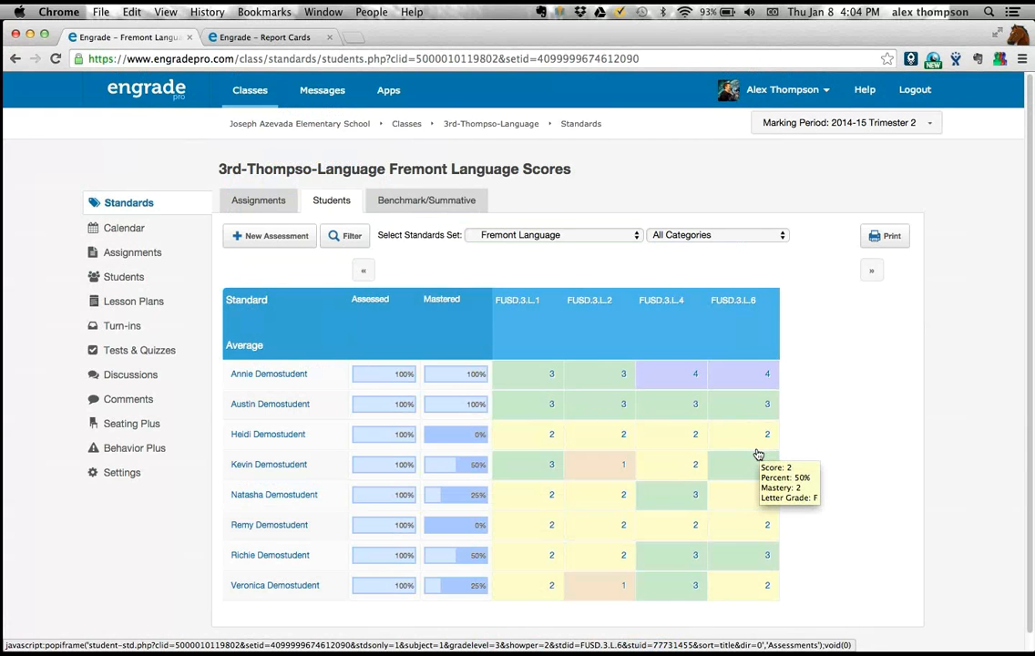
key("super+grave")
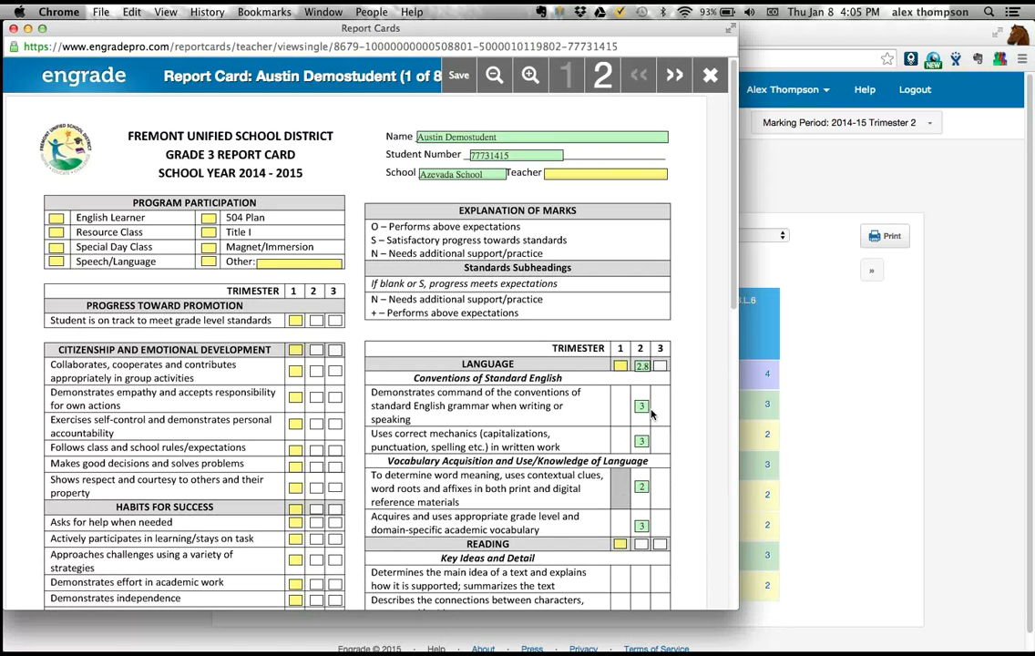
mouse_move(640, 364)
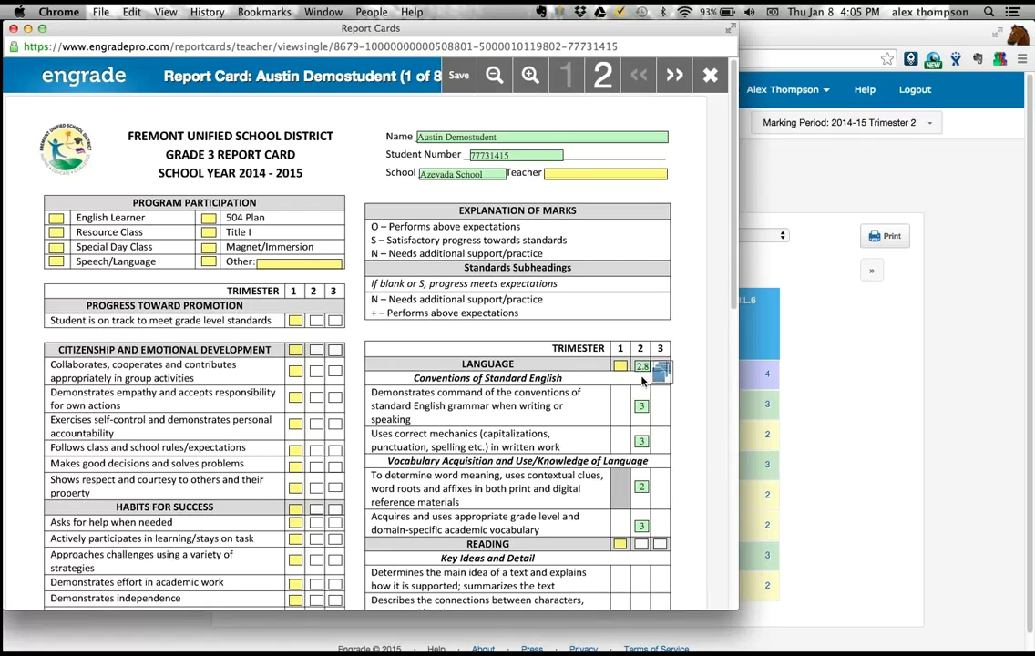
scroll(579, 372, "down", 5)
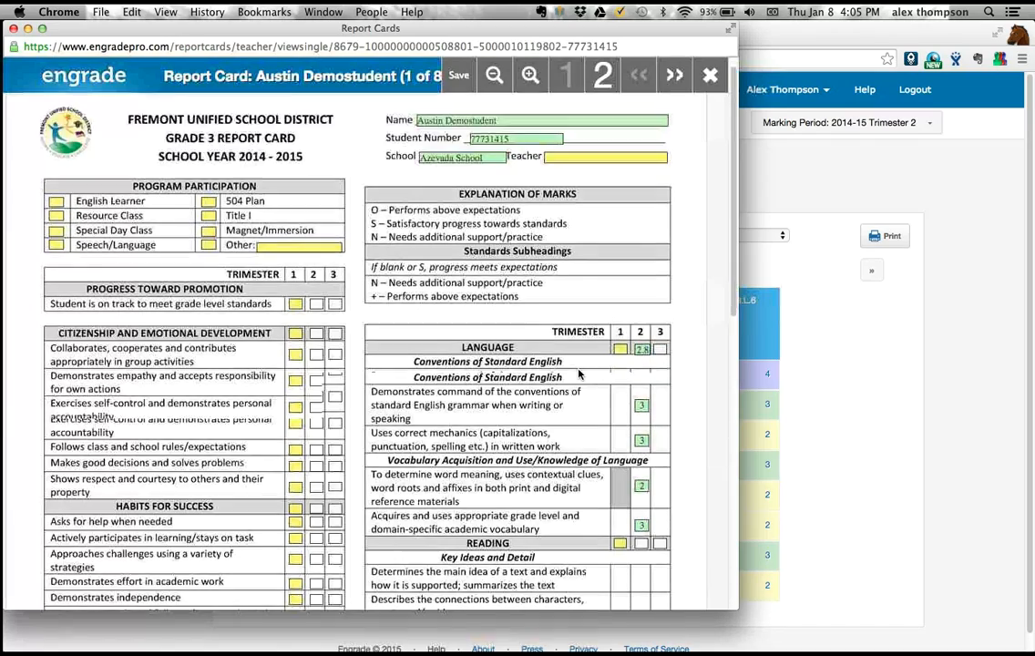
scroll(578, 372, "up", 5)
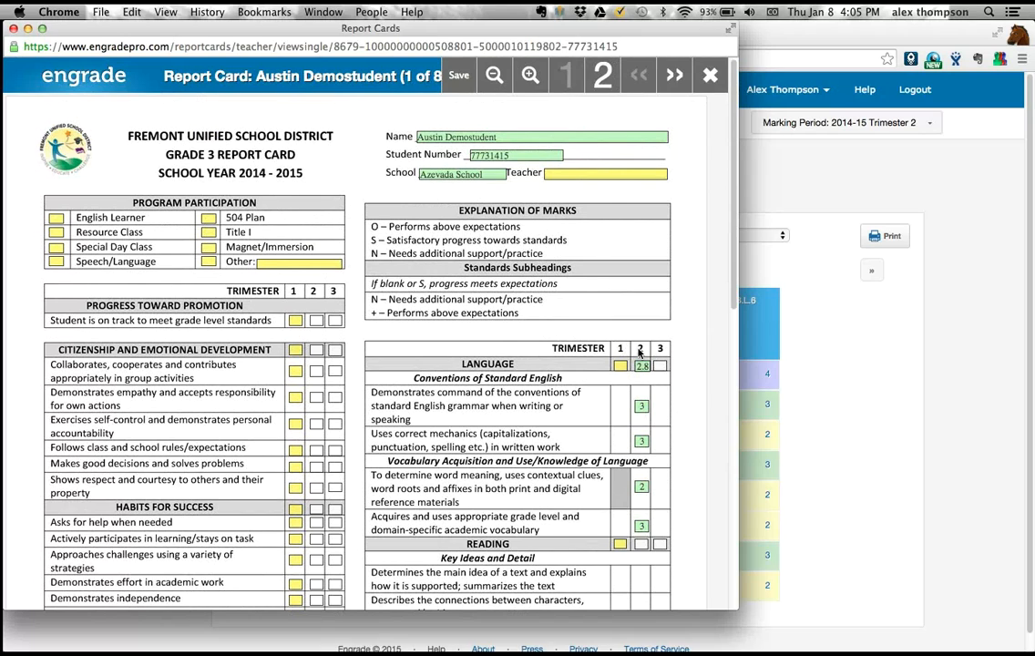
scroll(664, 377, "down", 8)
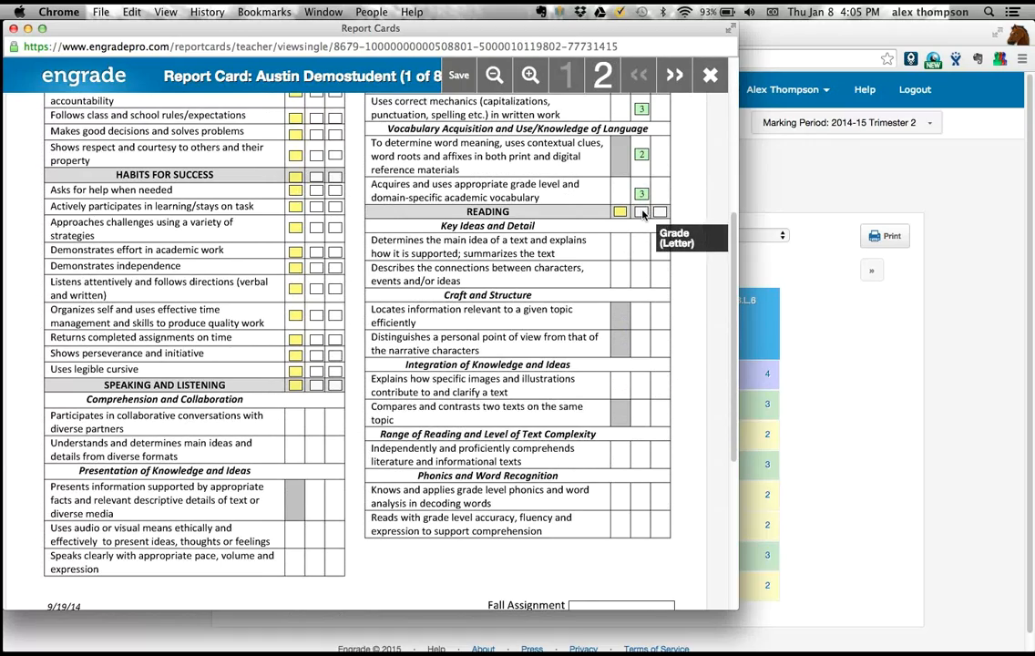
scroll(643, 216, "up", 6)
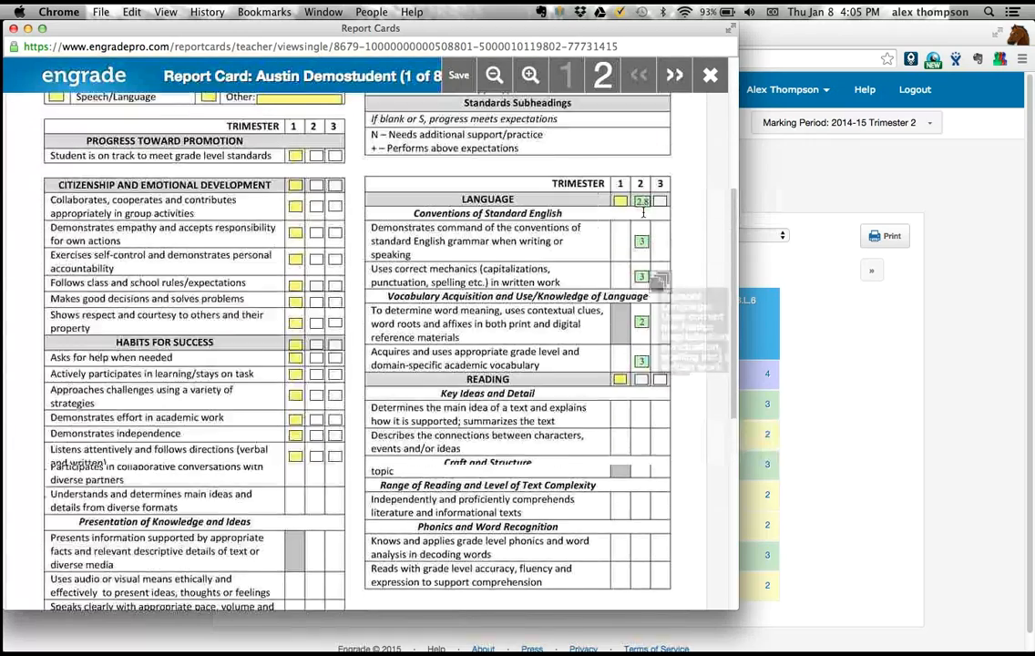
scroll(643, 216, "up", 1)
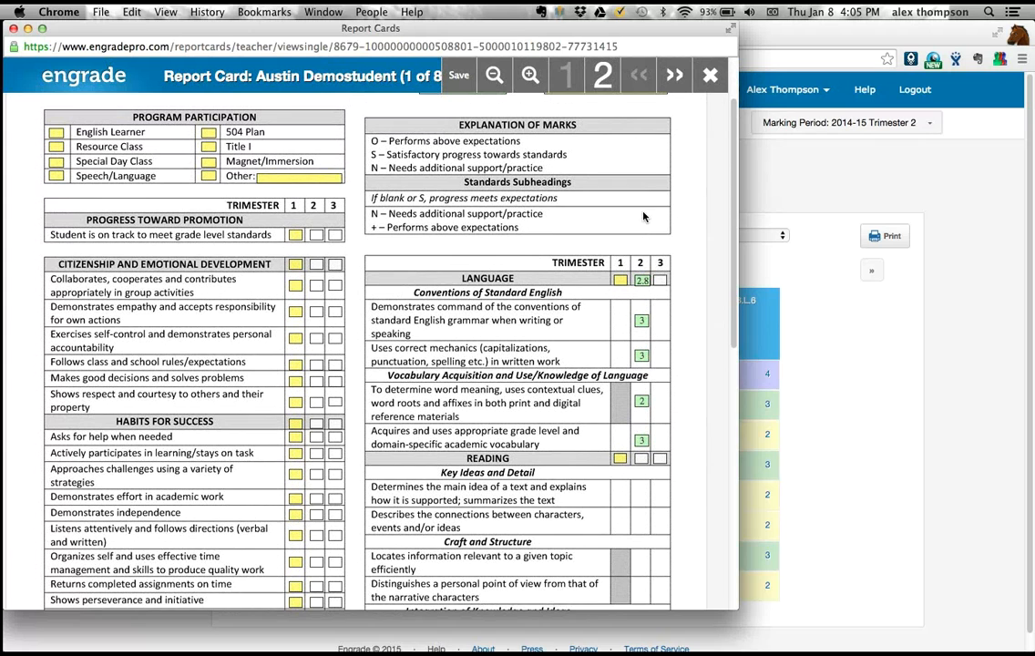
- Return to the Fremont Language scores and review the assessments and score details behind the second student's FUSD.3.L.4 result
left_click(809, 400)
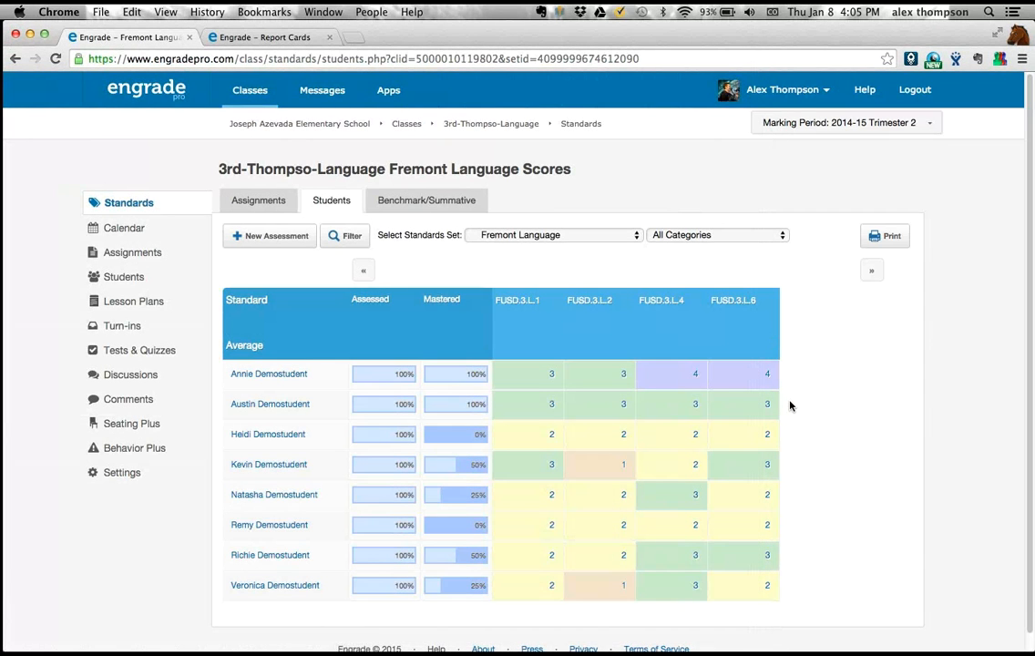
left_click(692, 408)
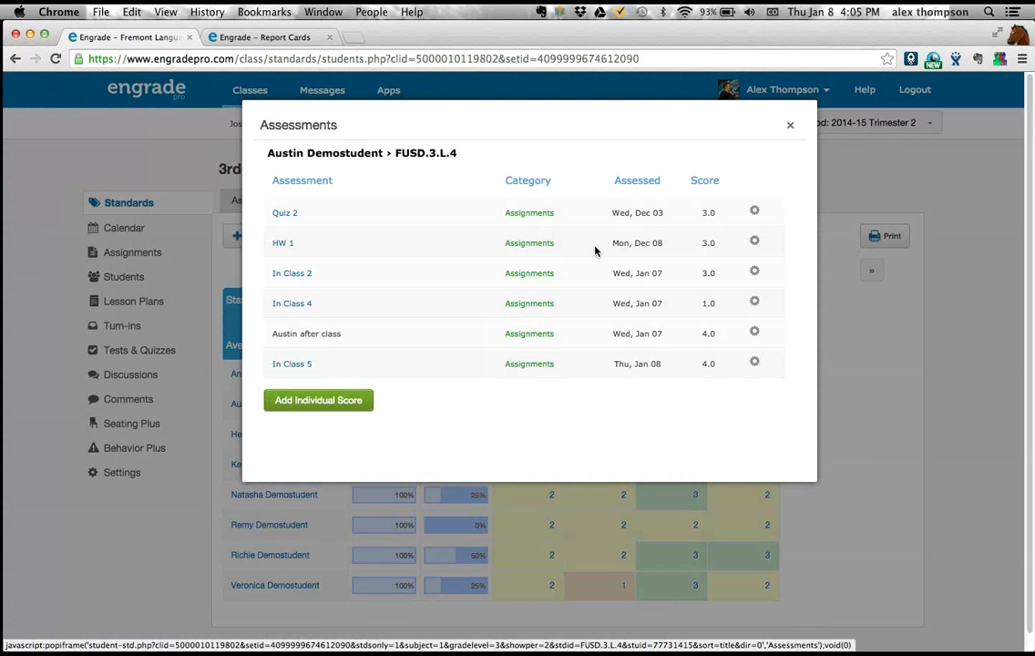
left_click(791, 126)
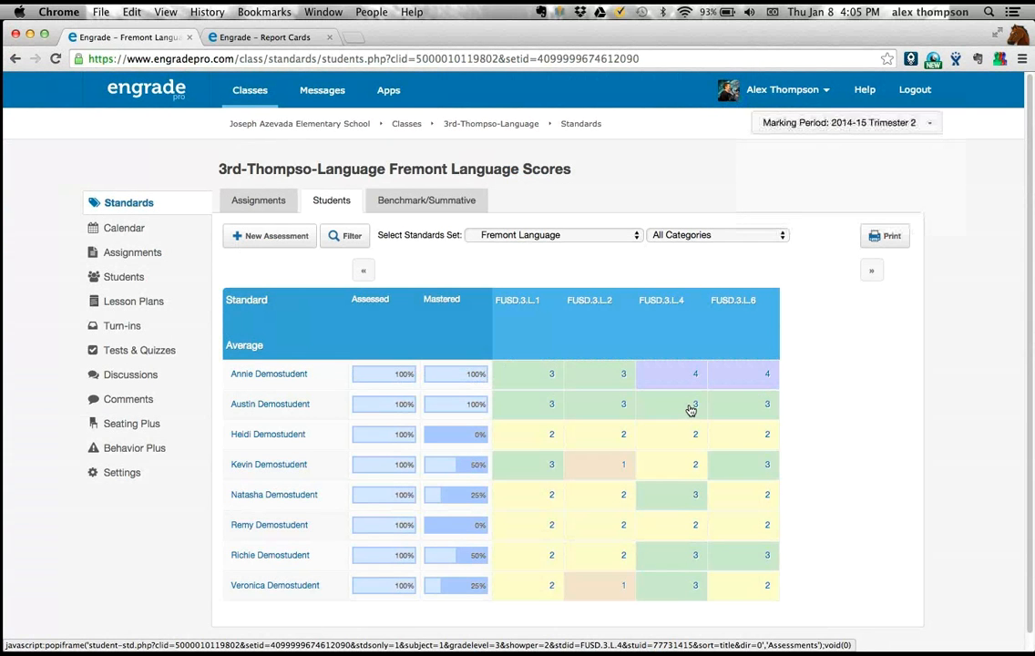
mouse_move(690, 410)
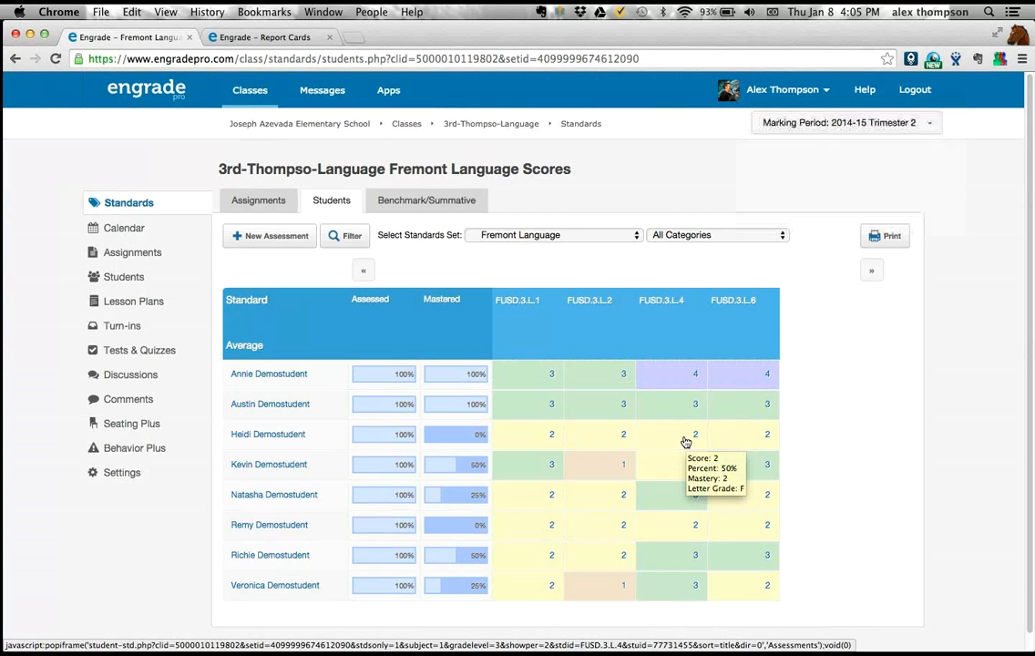
mouse_move(679, 473)
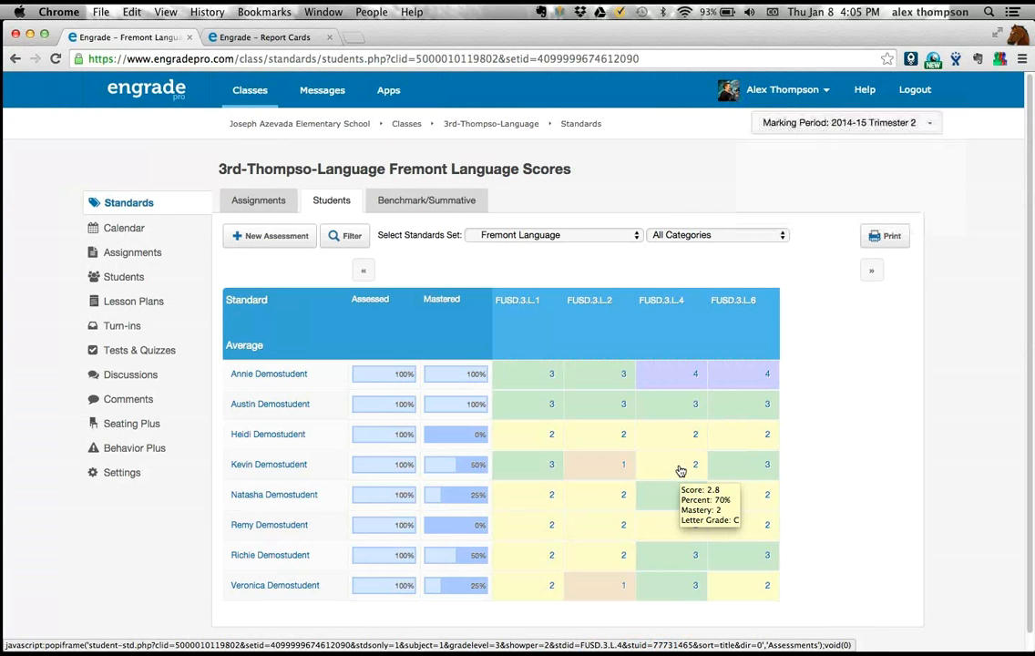
left_click(692, 407)
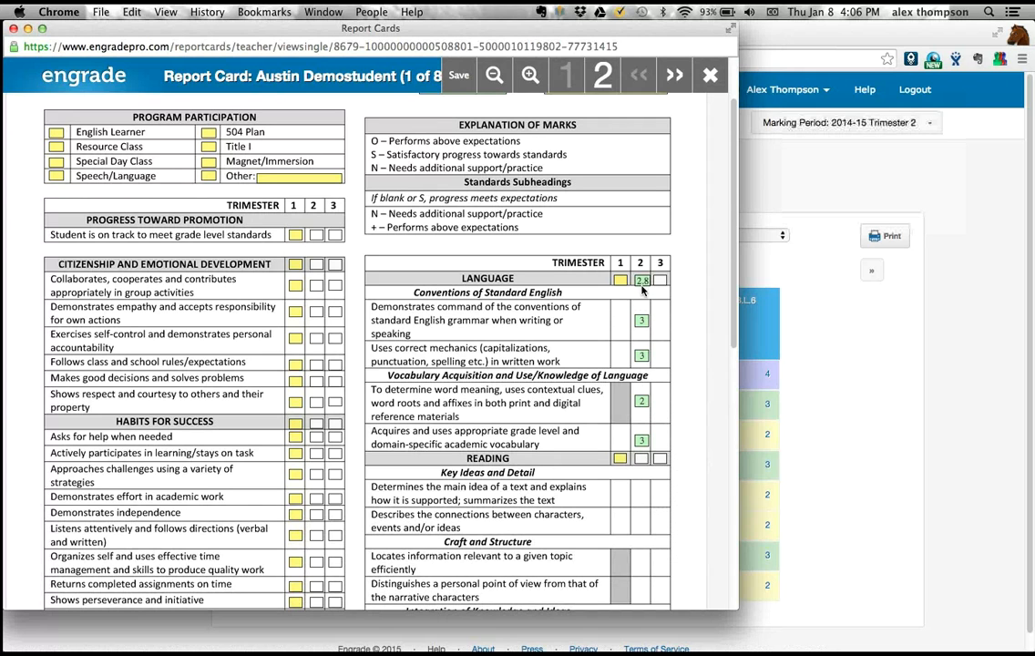
- Override the report card's Trimester 2 Language marks with 2 for correct mechanics and 4 for determining word meaning
mouse_move(660, 285)
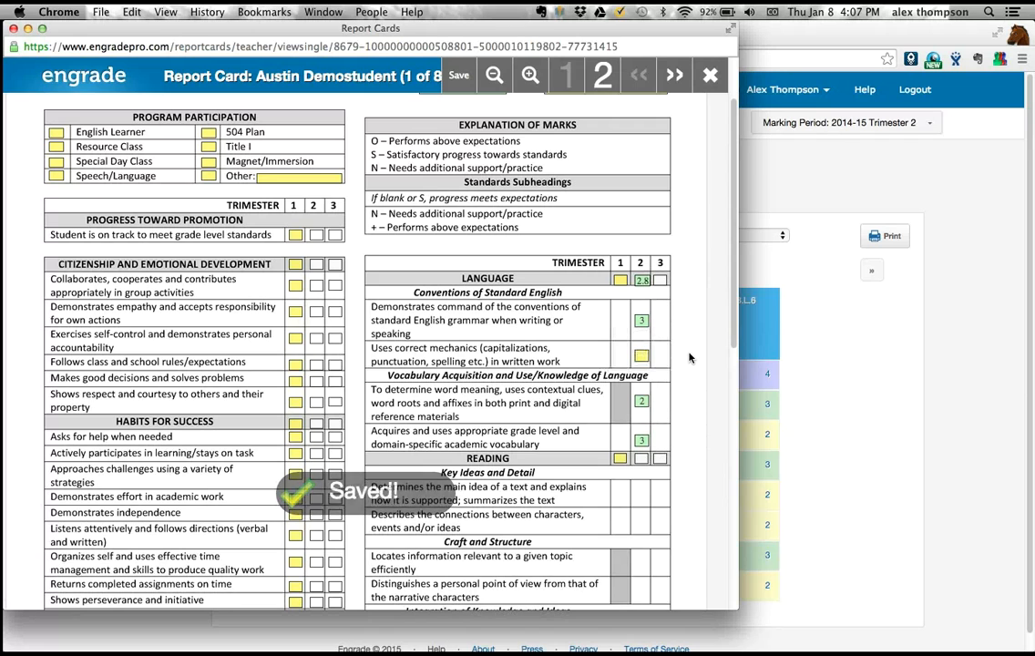
left_click(644, 353)
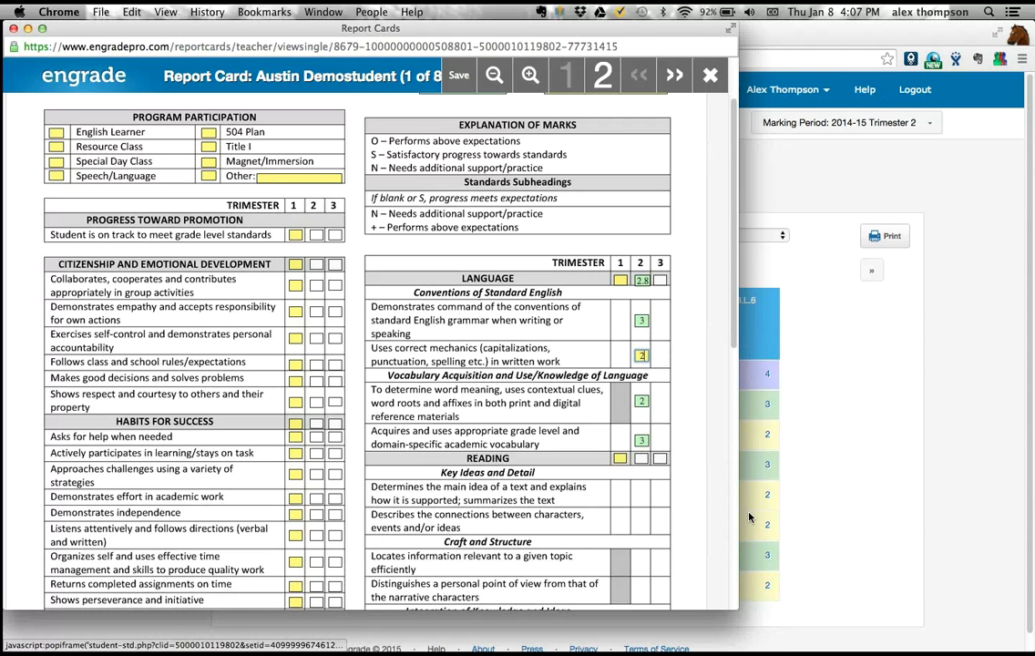
left_click(694, 345)
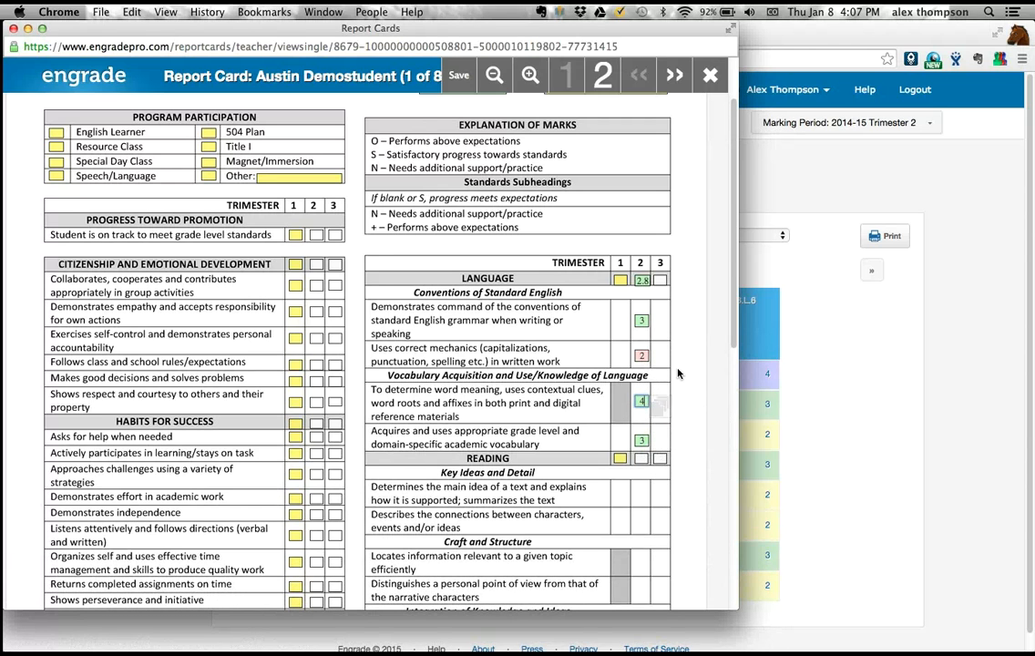
left_click(680, 371)
- Try a decimal mark of 2.2 for correct mechanics in Trimester 2 and restore the mark to 2
type("2")
key("Return")
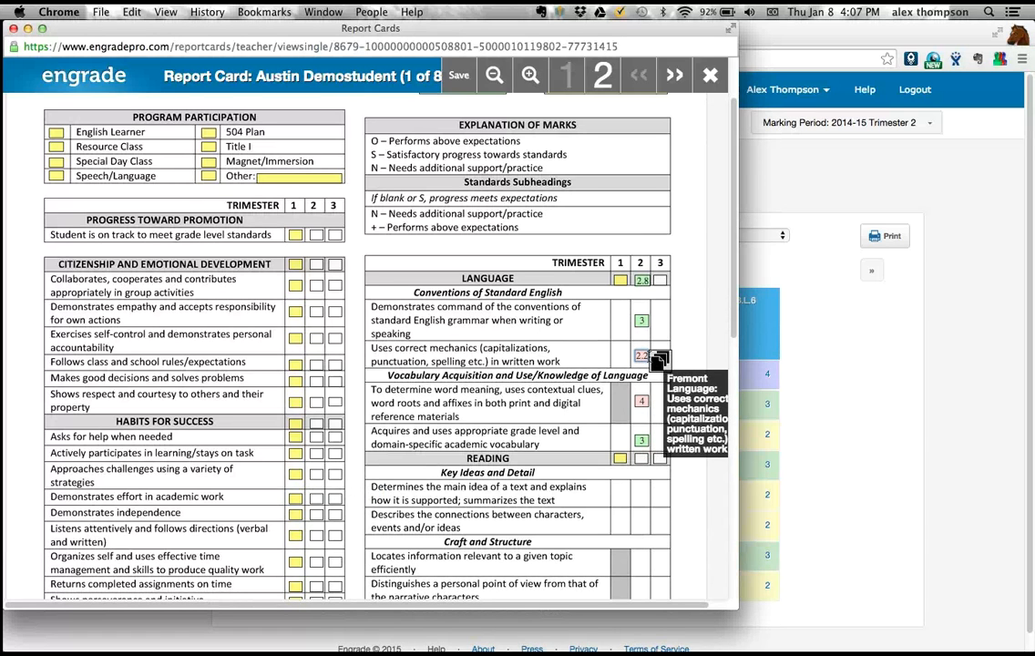
key("BackSpace")
type("1")
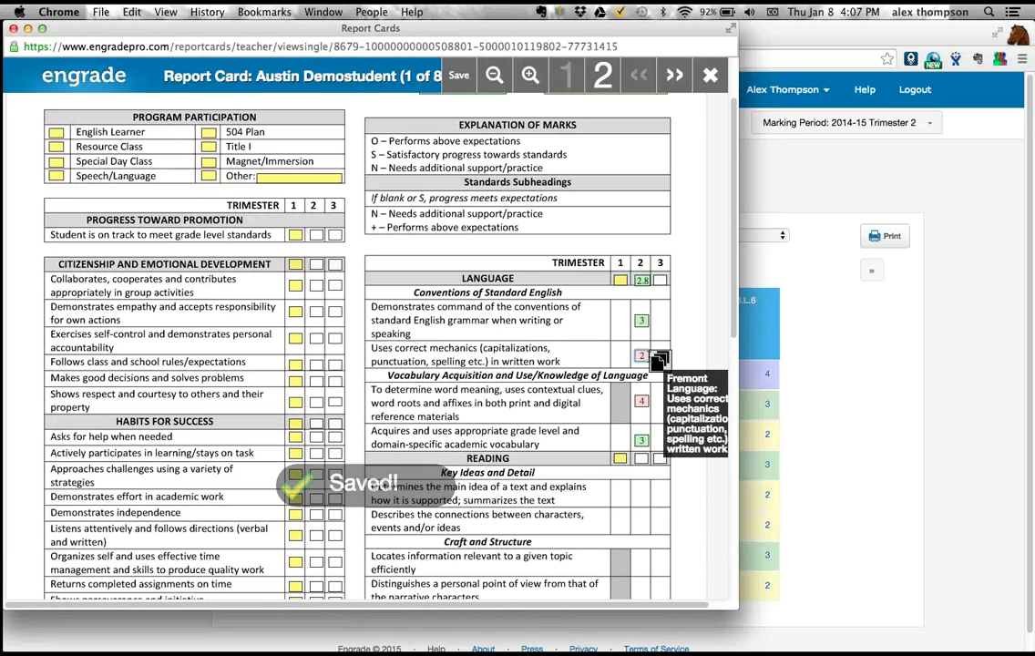
key("BackSpace")
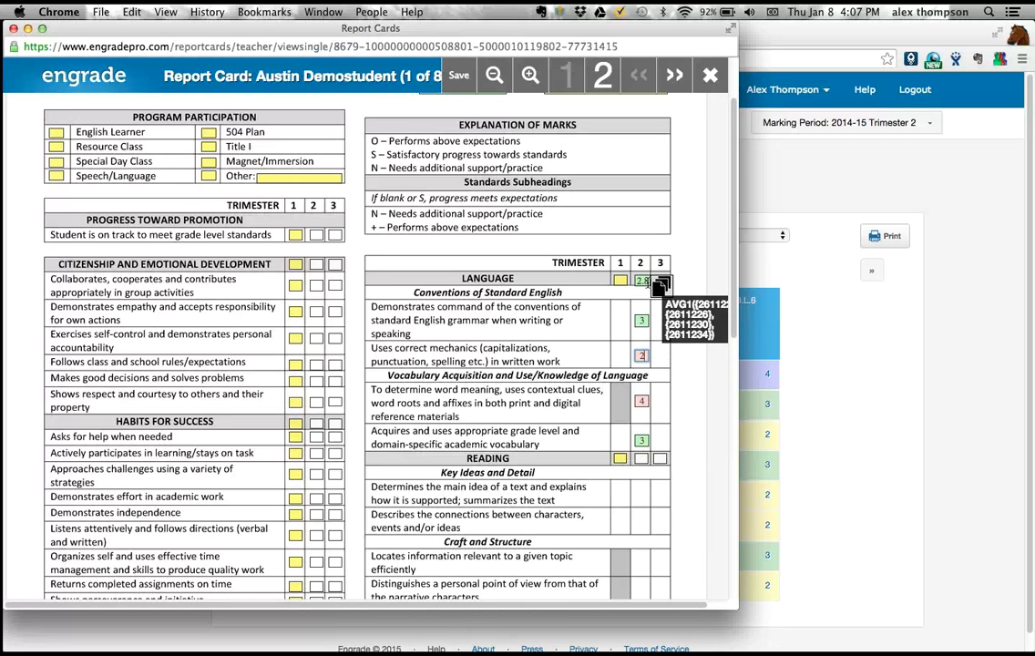
- Override the overall Trimester 2 Language mark with 3.3 and set the word meaning mark to 2
left_click_drag(648, 281, 640, 280)
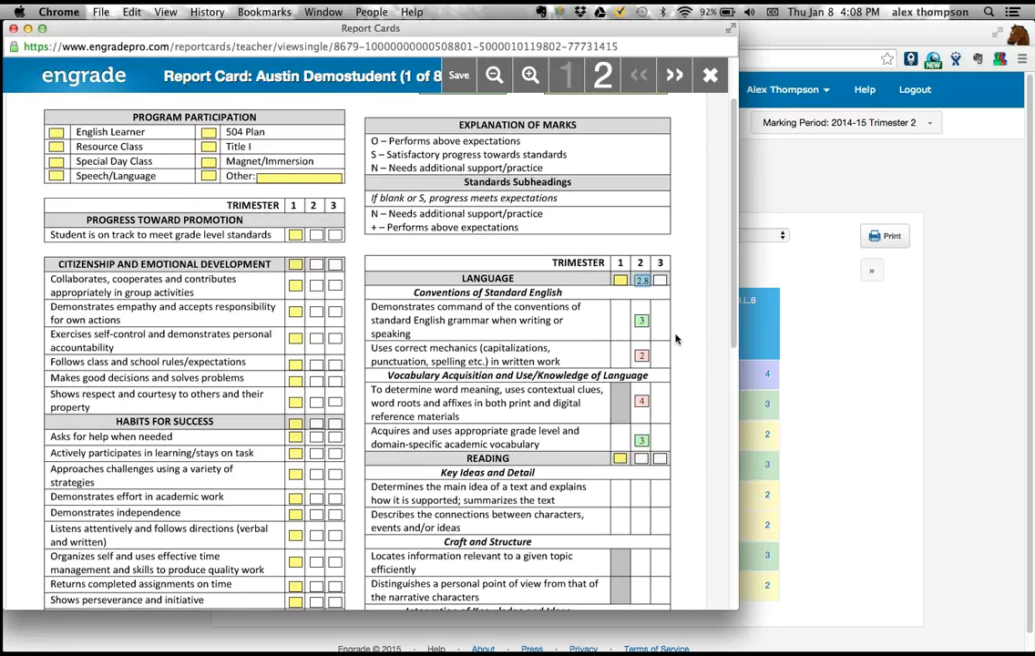
key("BackSpace")
type("3.3")
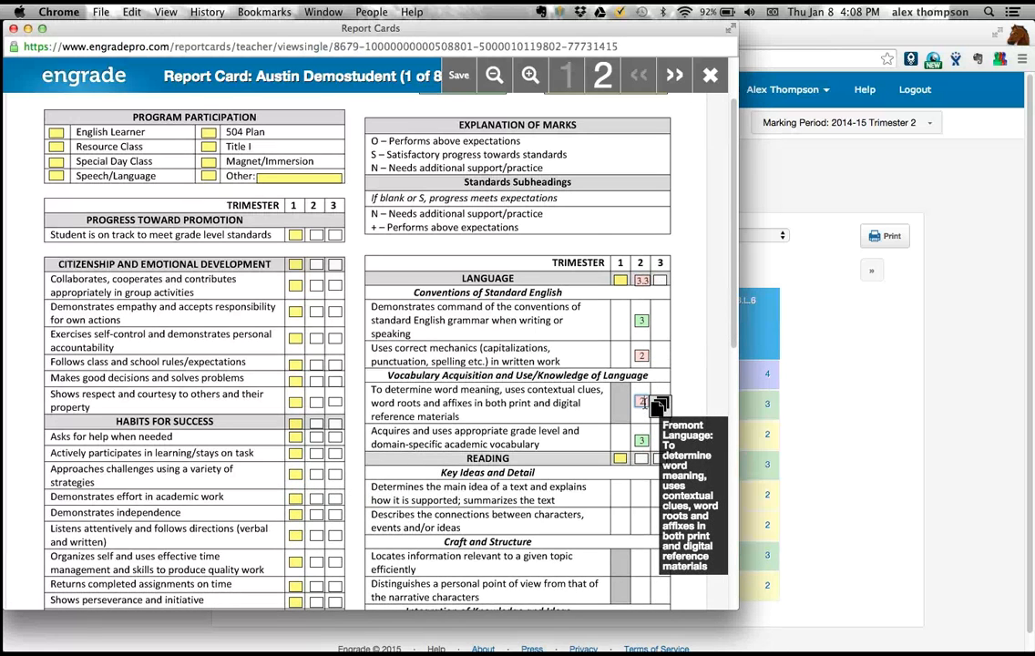
type("2")
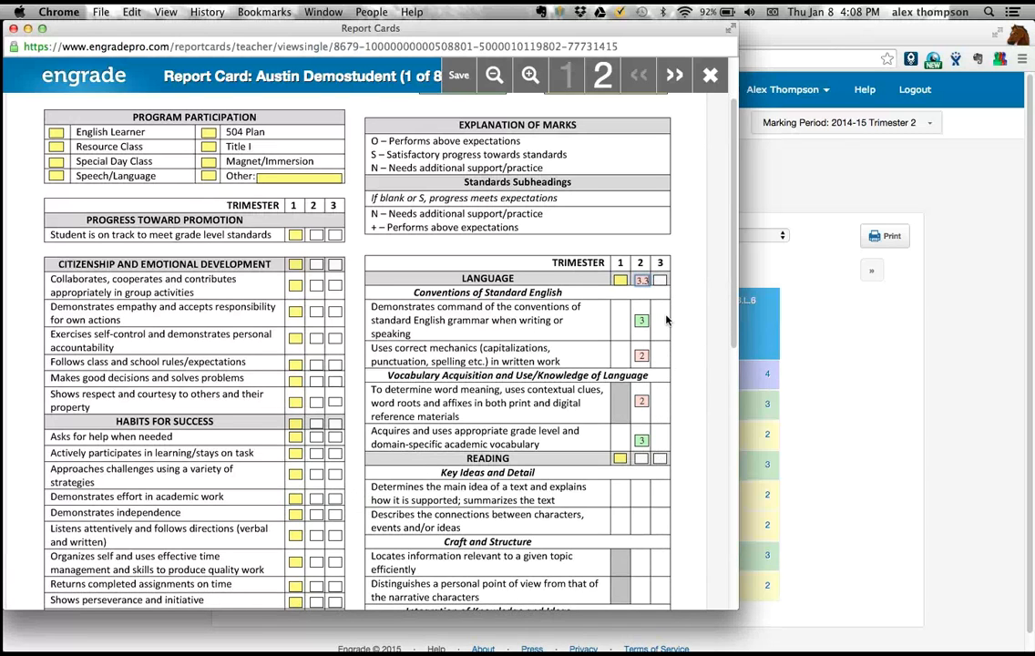
- Set the overall Trimester 2 Language mark to 4.0
type("9")
key("BackSpace")
type("3")
type("4.0")
- Clear the Trimester 2 marks for correct mechanics and for determining word meaning
scroll(692, 311, "down", 3)
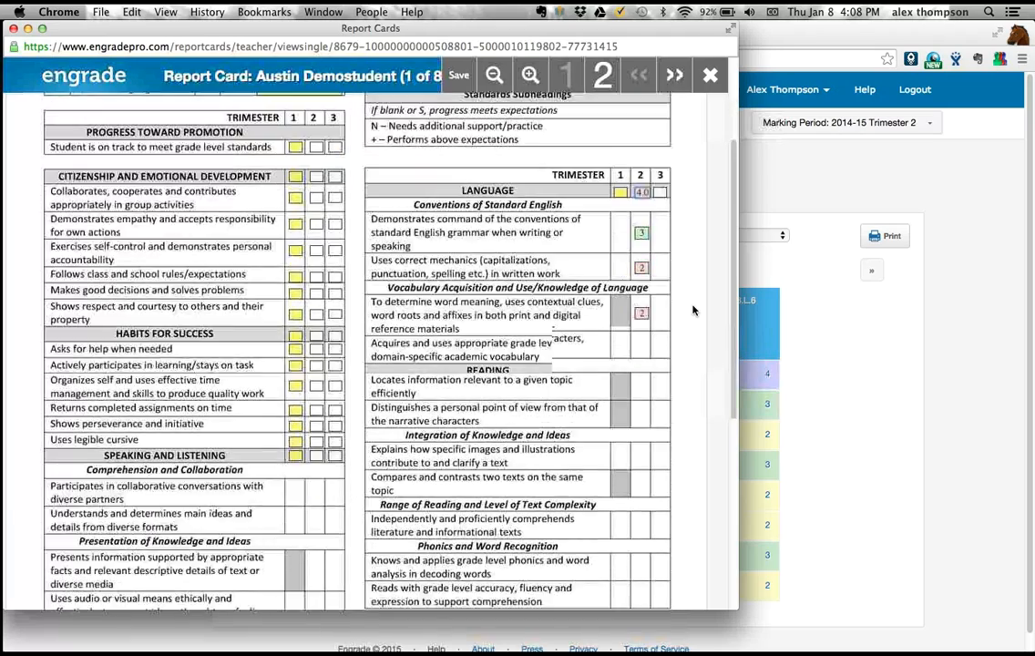
scroll(693, 310, "up", 2)
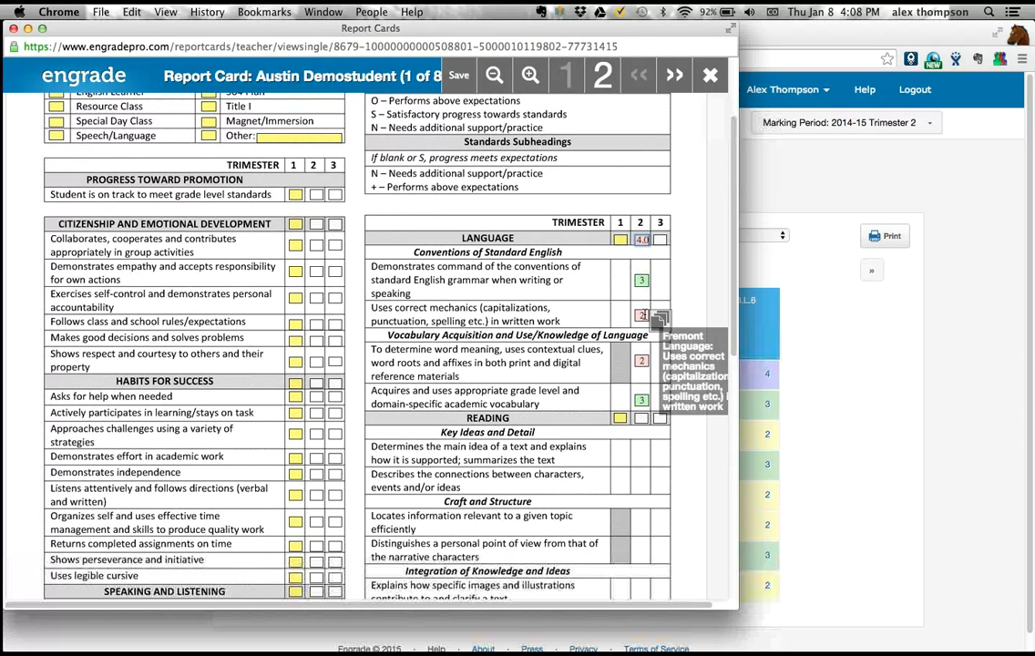
left_click(645, 361)
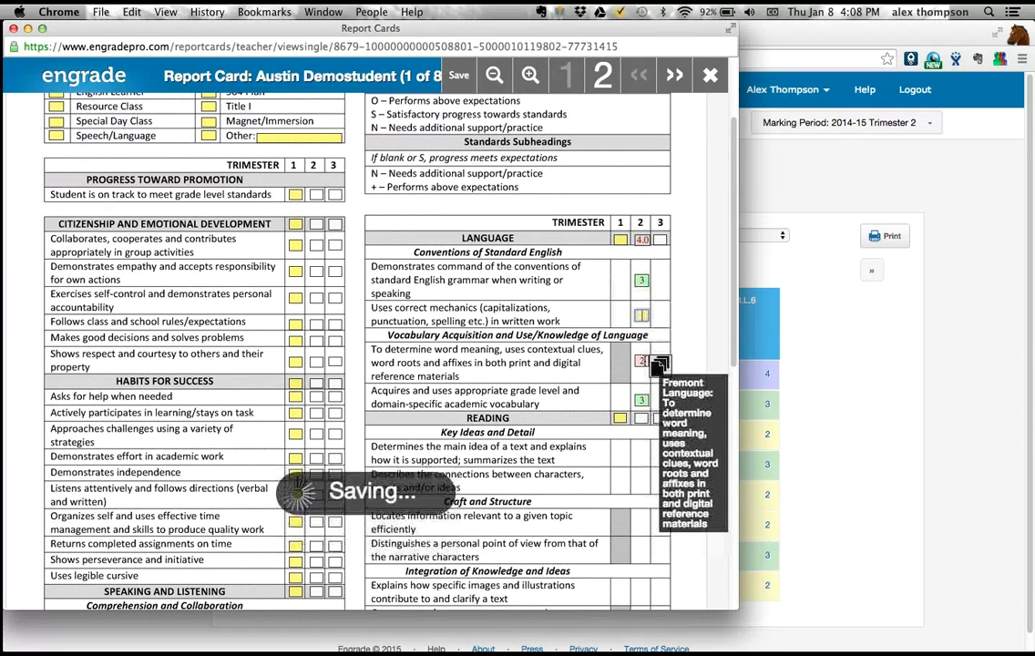
key("BackSpace")
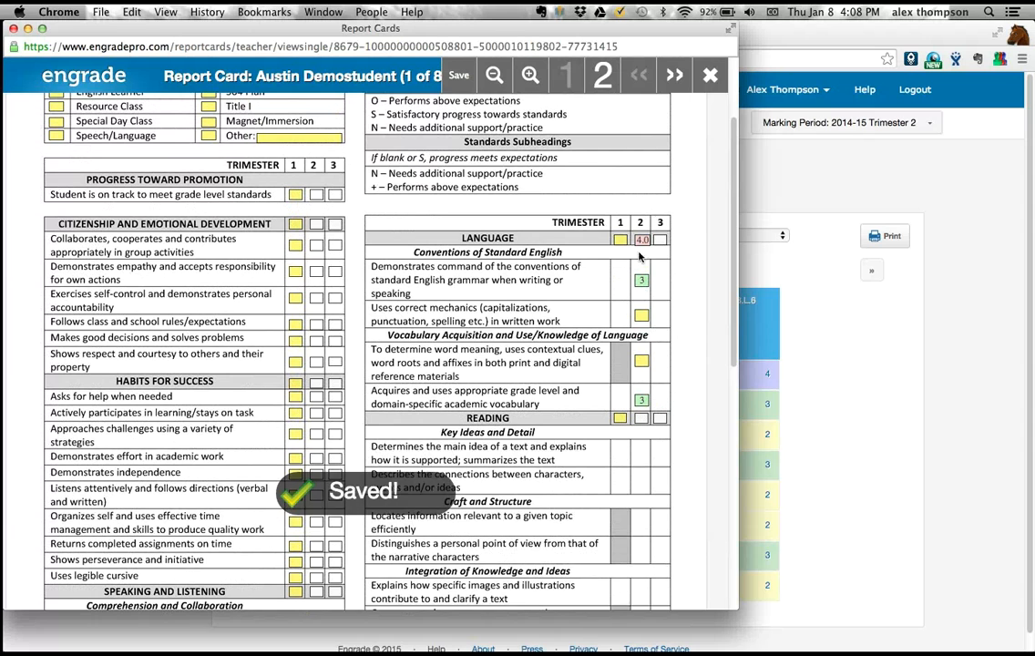
- Clear the remaining Trimester 2 marks for overall Language, standard English grammar and academic vocabulary
left_click(654, 240)
key("BackSpace")
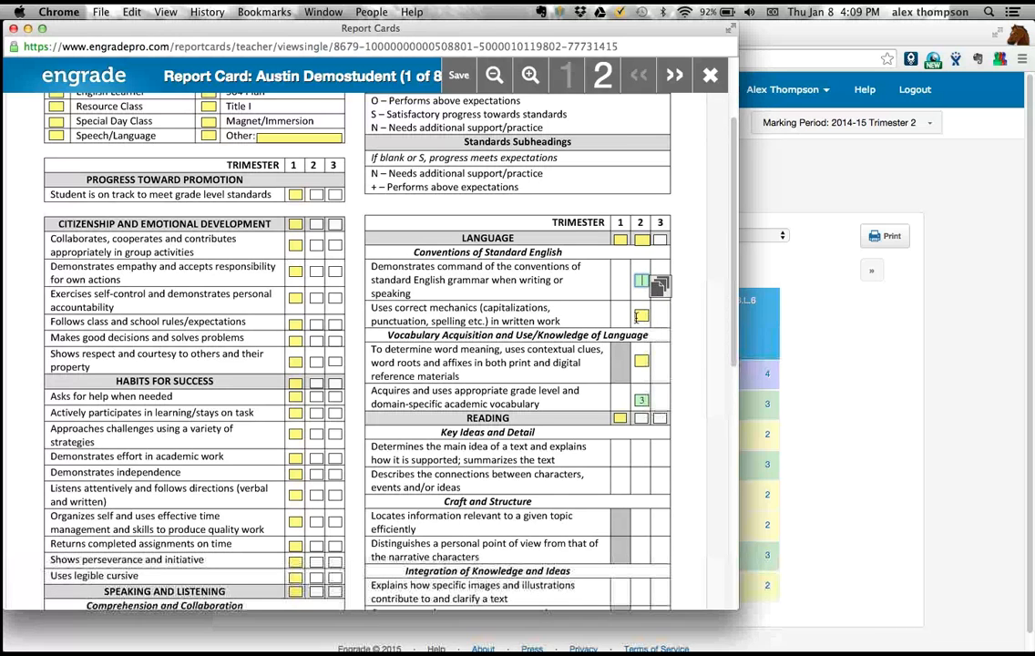
left_click(642, 315)
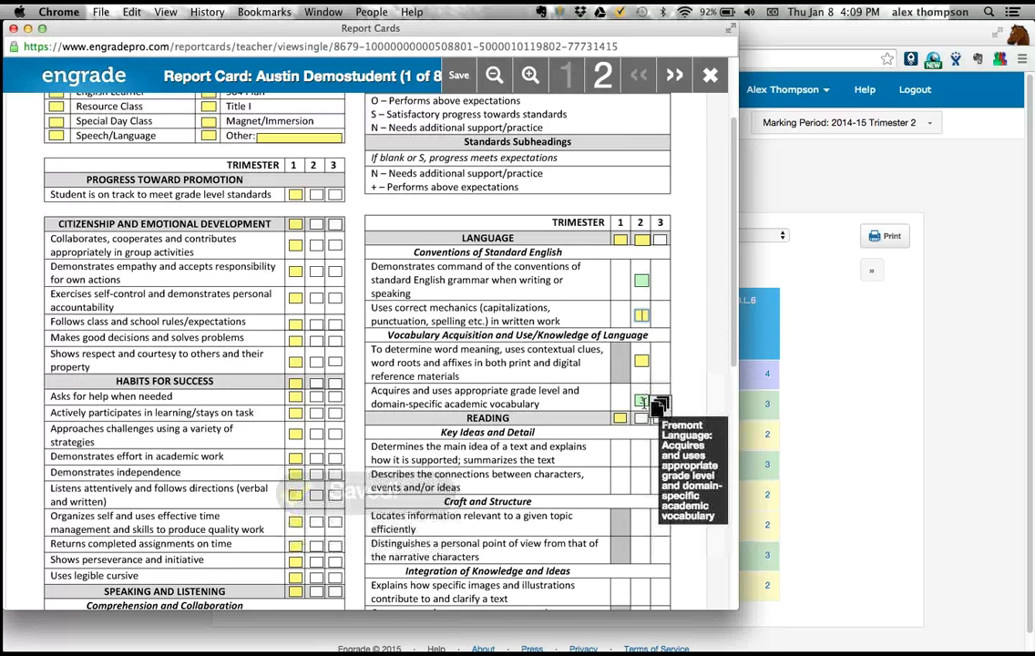
left_click(643, 401)
key("BackSpace")
left_click(669, 374)
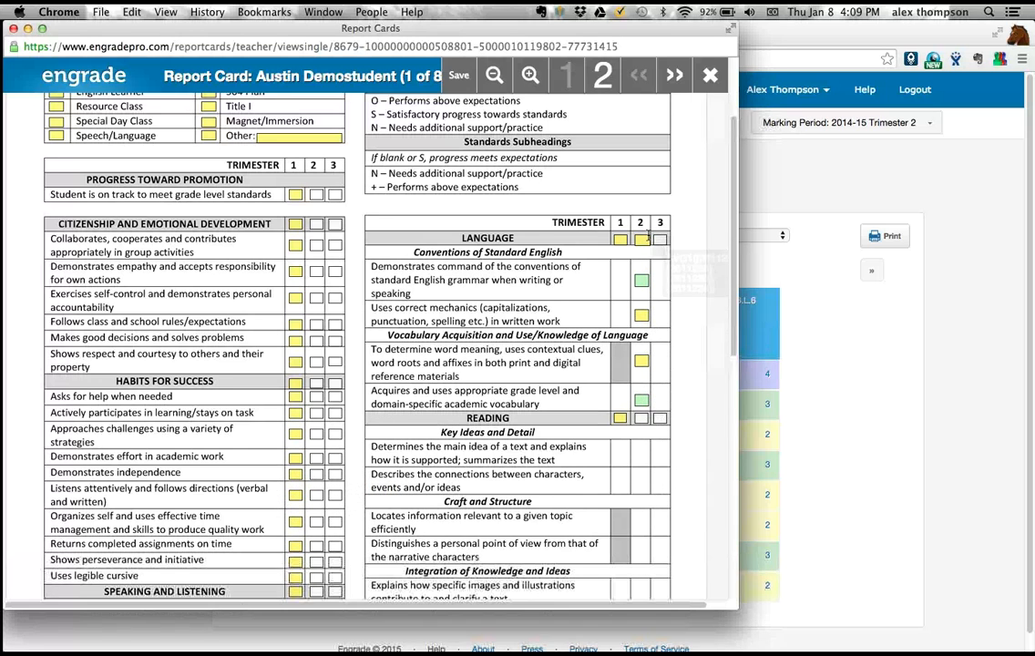
- Set the overall Trimester 2 Language mark to 4.0 and enter 4 for each of the four standards beneath it
mouse_move(644, 242)
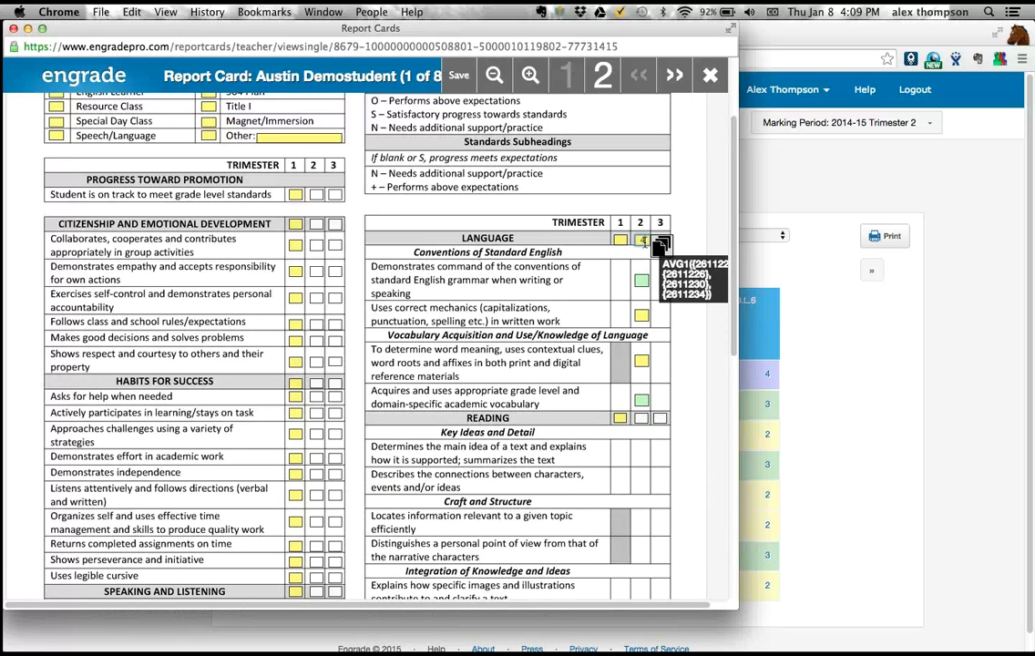
left_click(645, 241)
type("4.0")
left_click(639, 285)
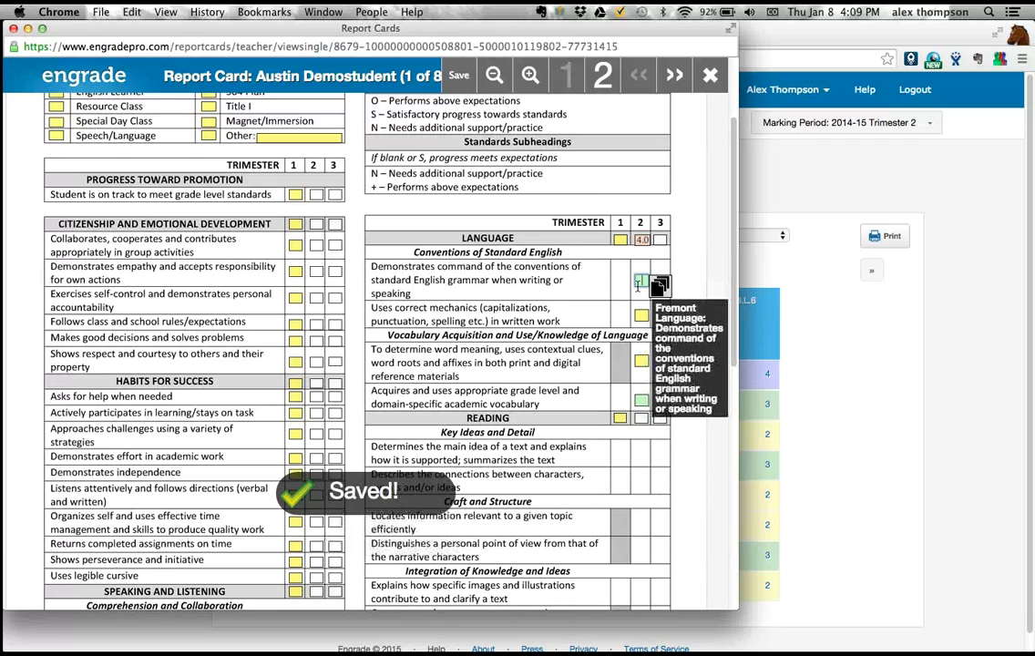
type("4")
left_click(642, 315)
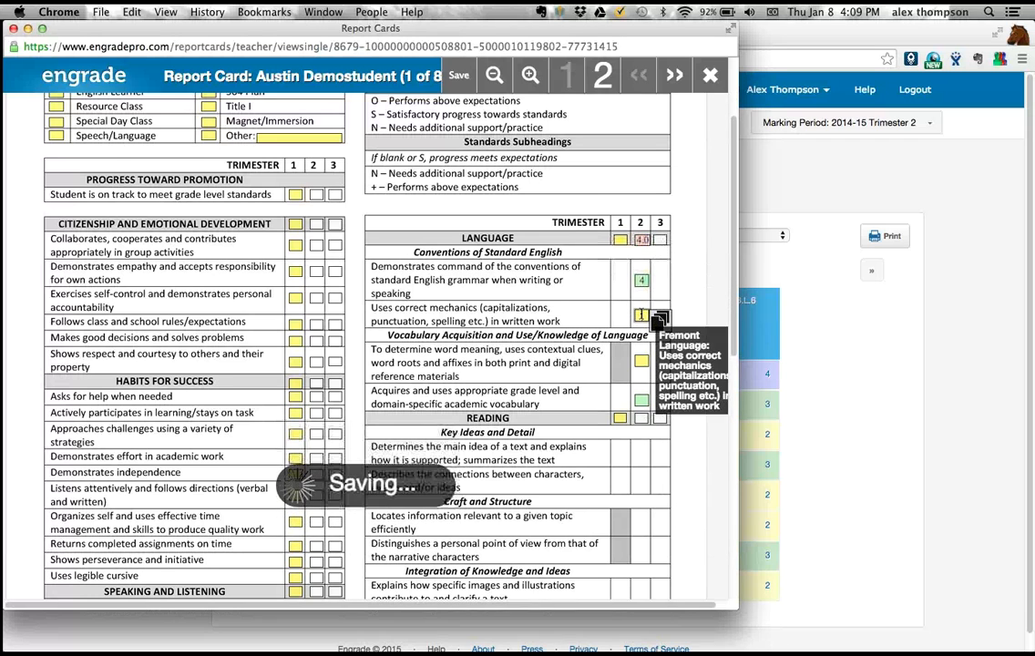
type("4")
left_click(641, 360)
type("4")
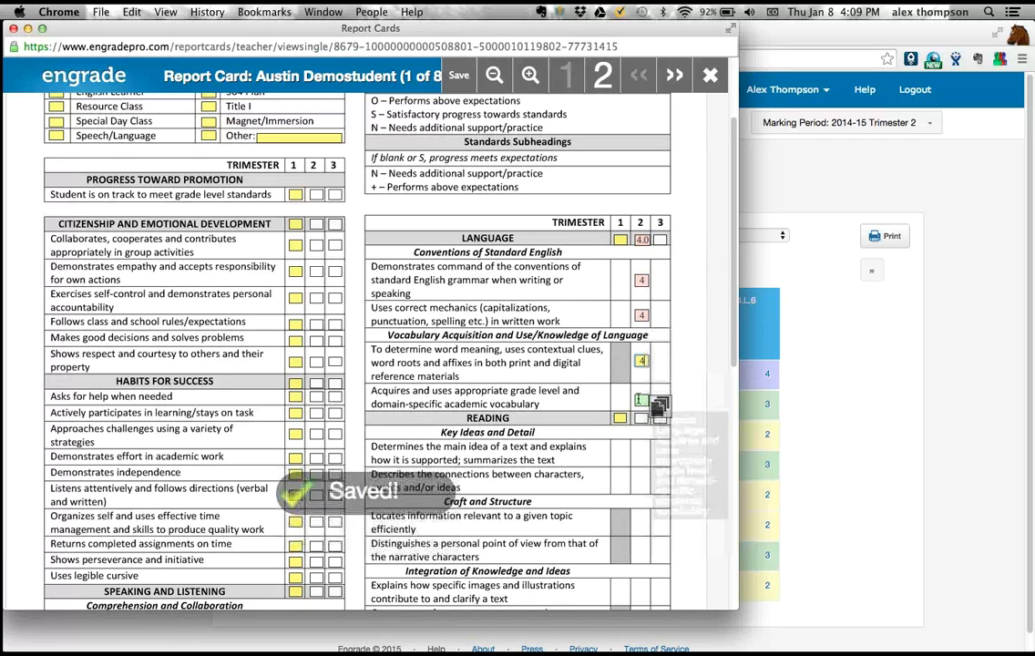
left_click(642, 400)
type("4")
left_click(672, 355)
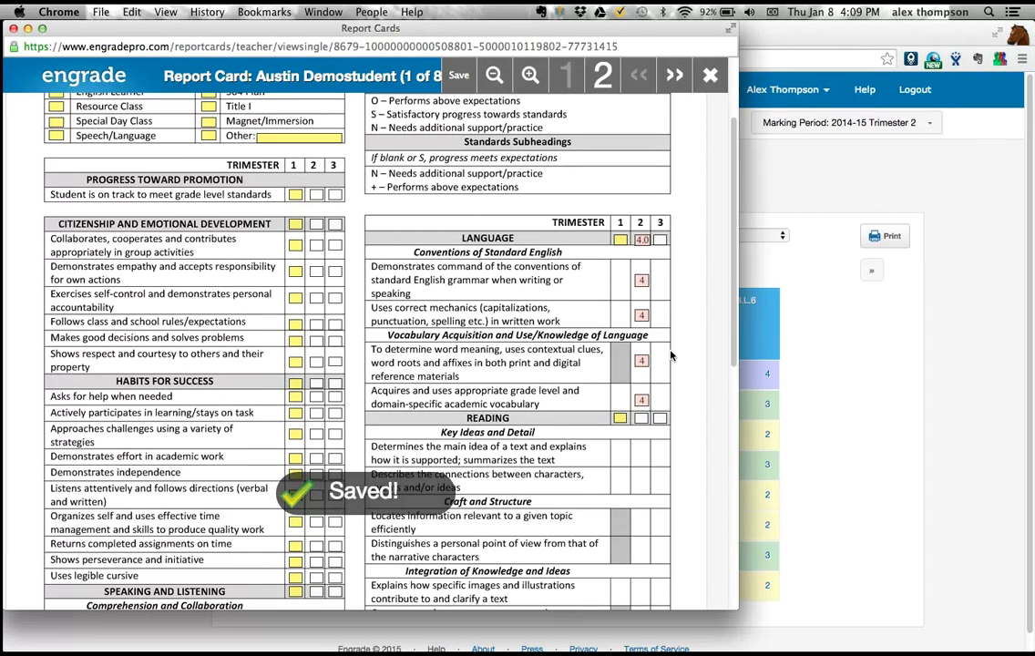
- Clear the overall Trimester 2 Language mark and the marks of all four standards beneath it
left_click(652, 402)
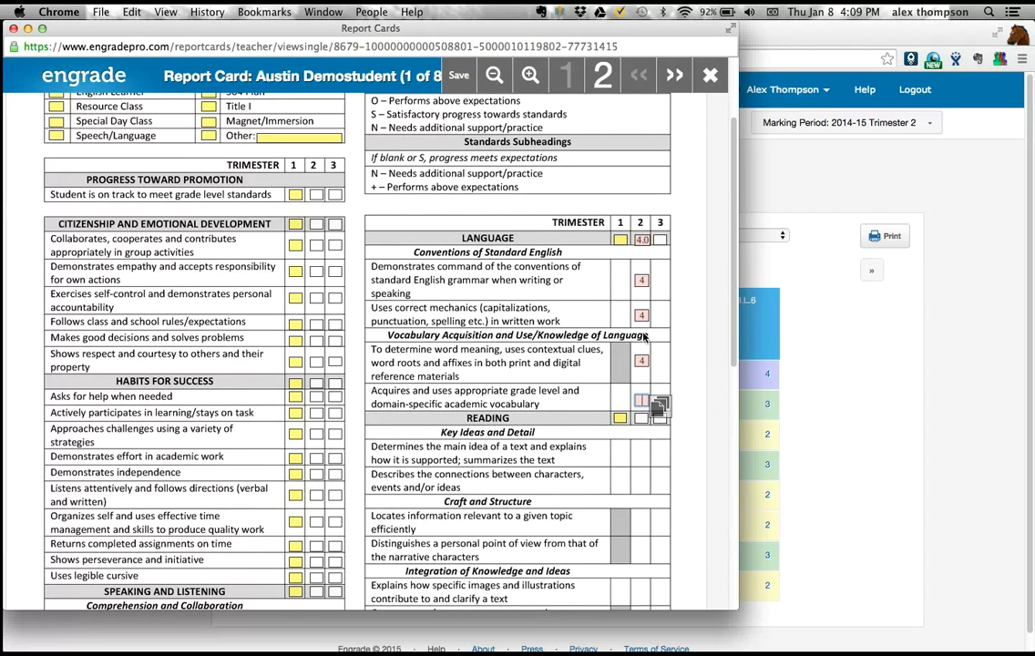
left_click(642, 360)
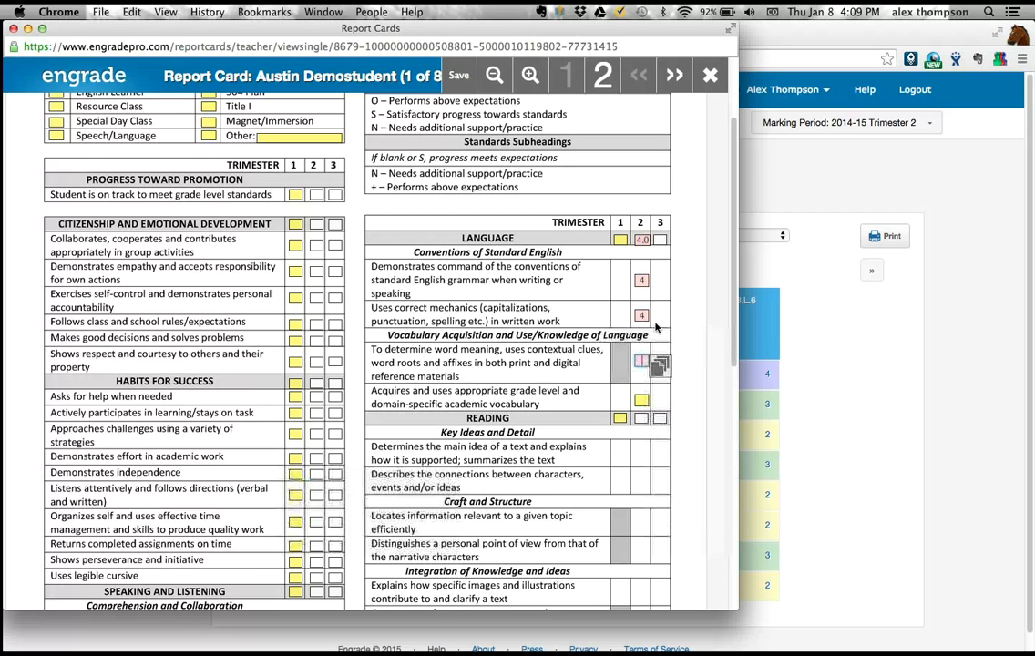
left_click(652, 315)
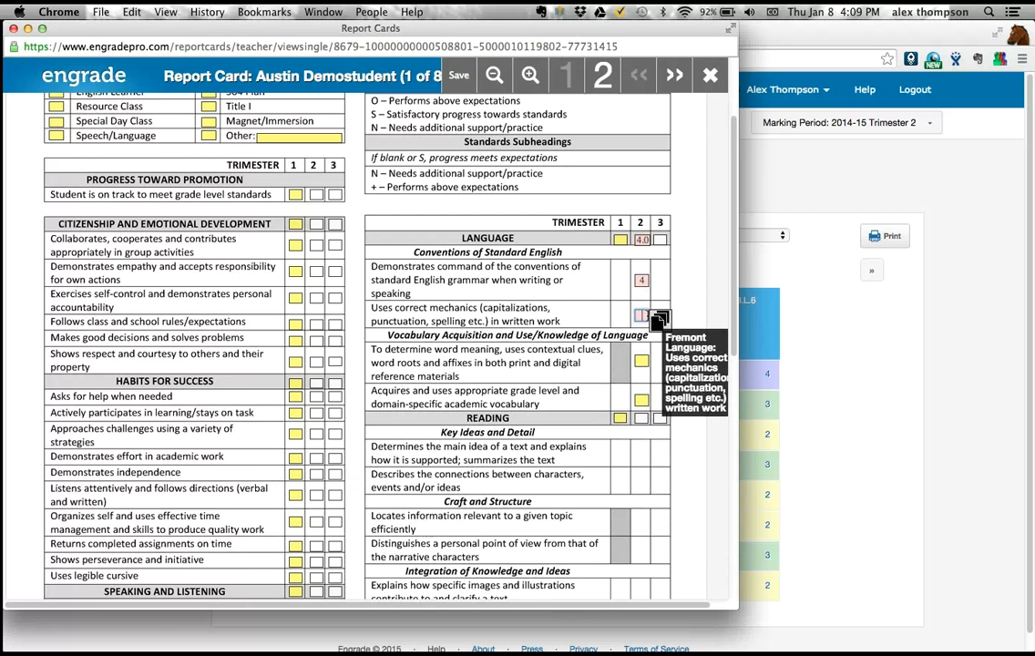
left_click(652, 281)
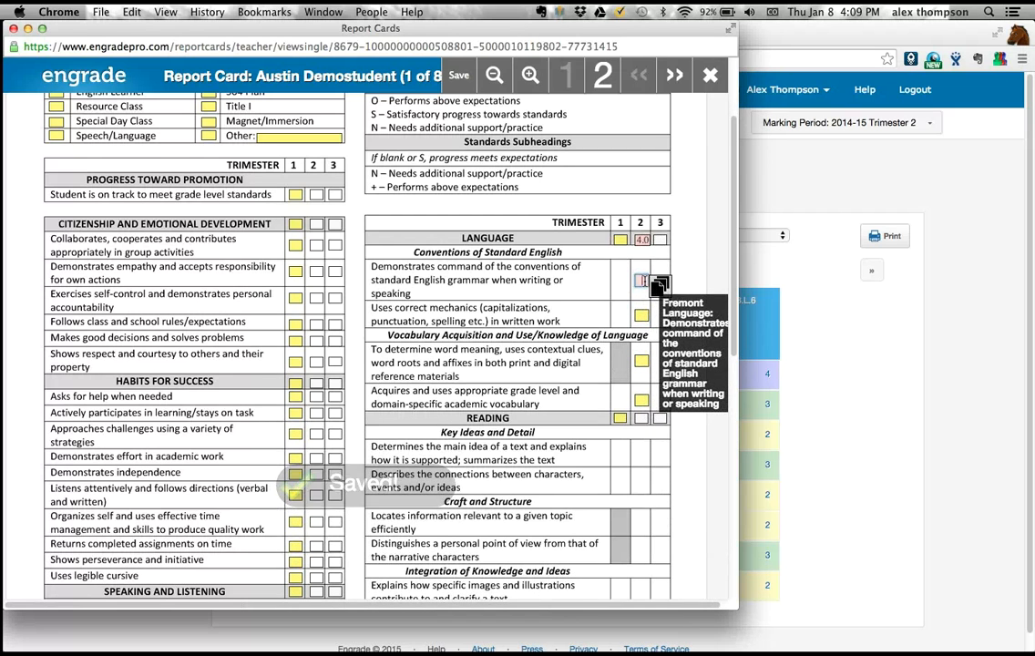
left_click(652, 240)
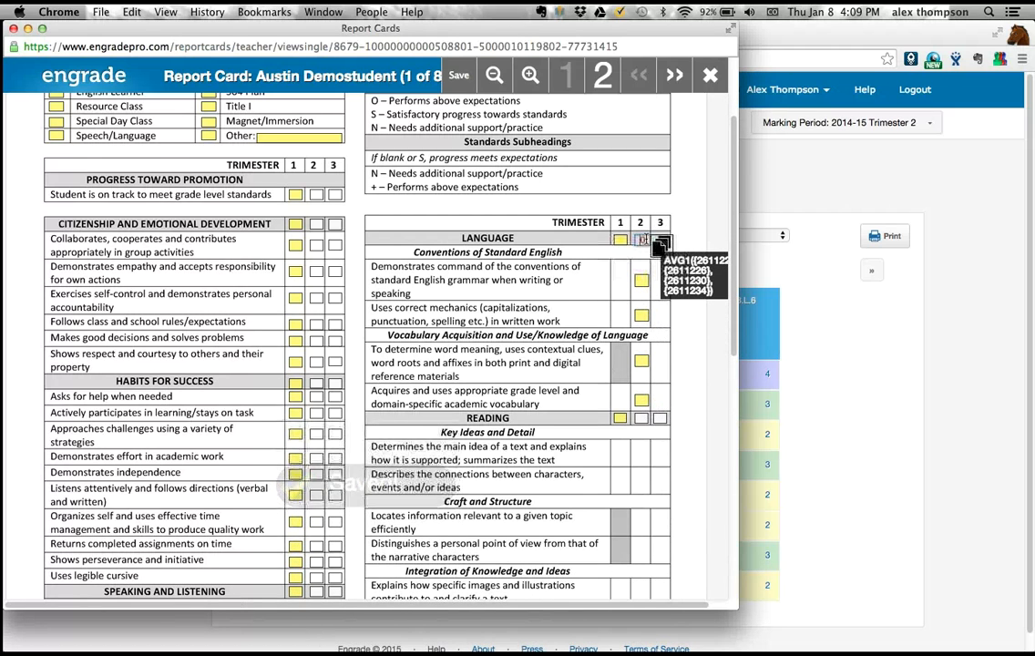
left_click(696, 231)
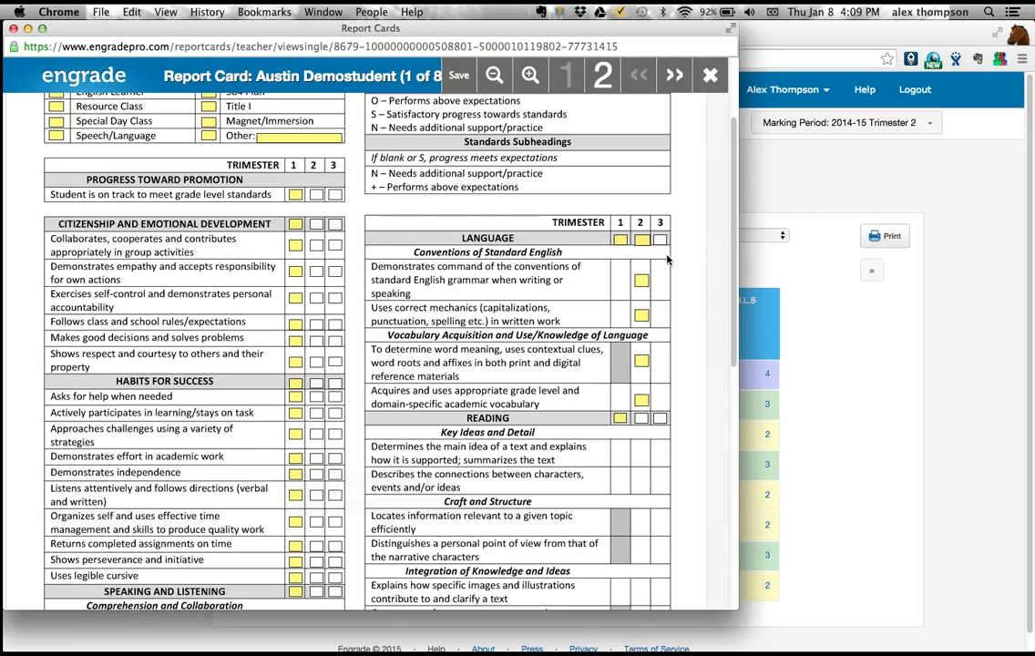
- Enter an asterisk as the Trimester 2 mark for standard English grammar and for correct mechanics
left_click(643, 281)
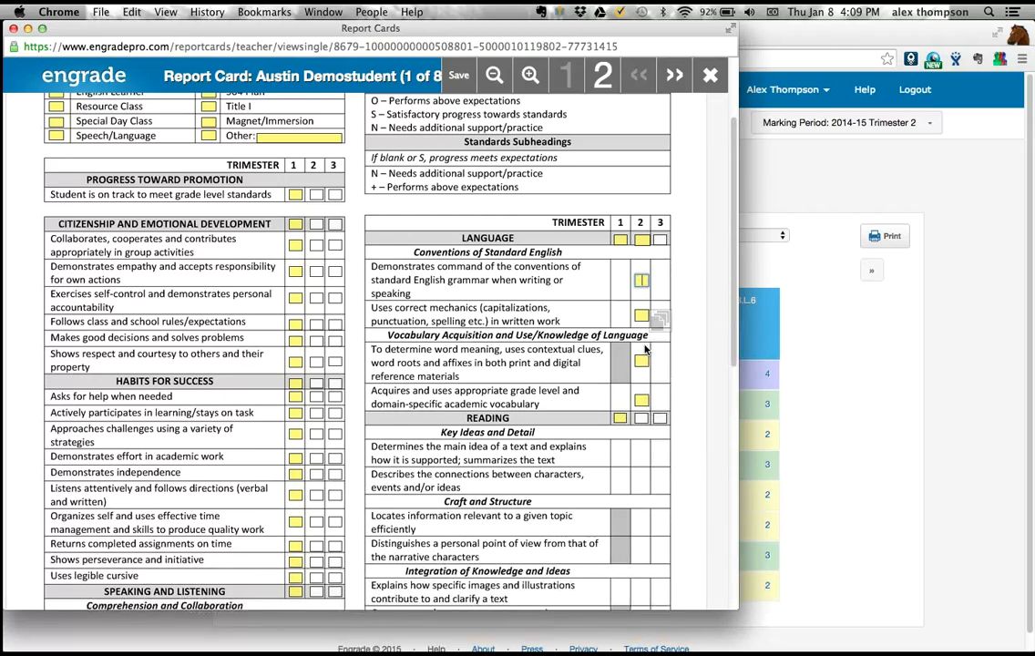
scroll(643, 319, "up", 5)
scroll(644, 346, "down", 3)
scroll(645, 346, "down", 1)
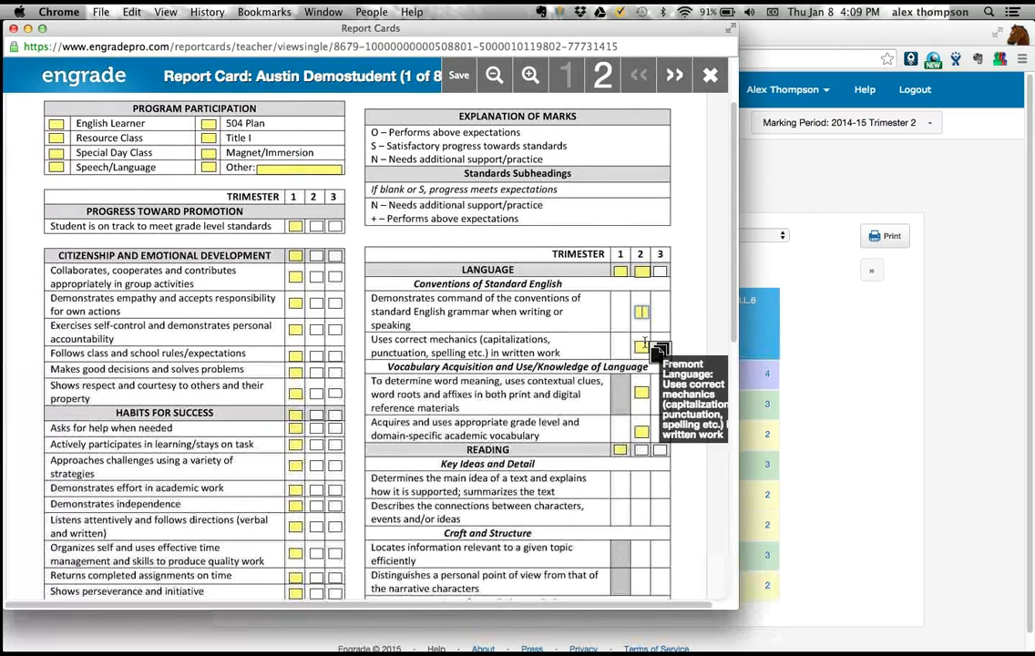
scroll(643, 351, "down", 10)
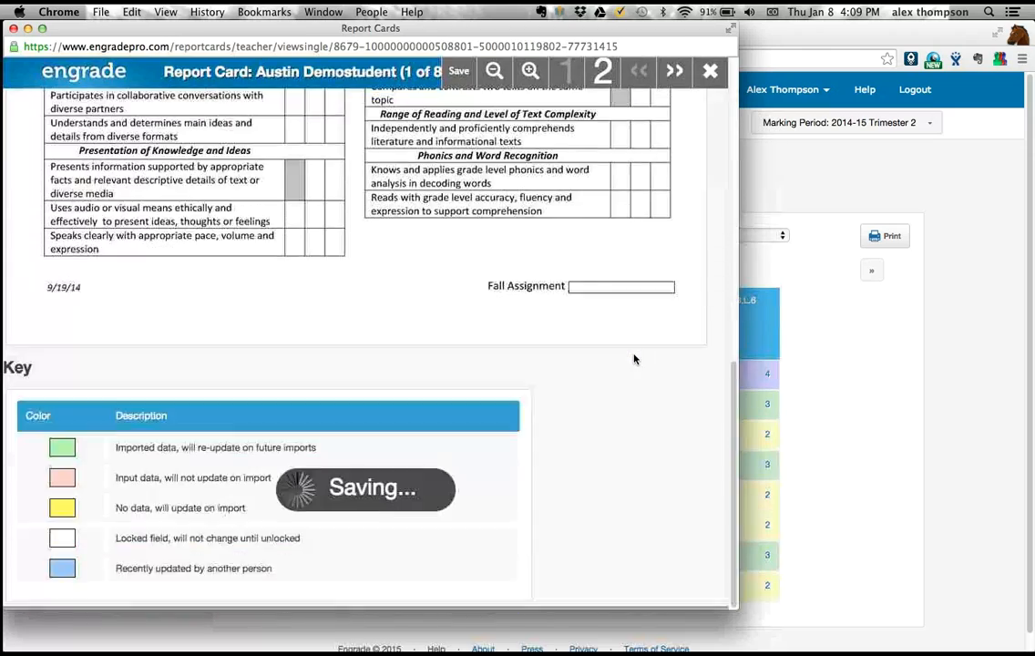
scroll(634, 359, "up", 10)
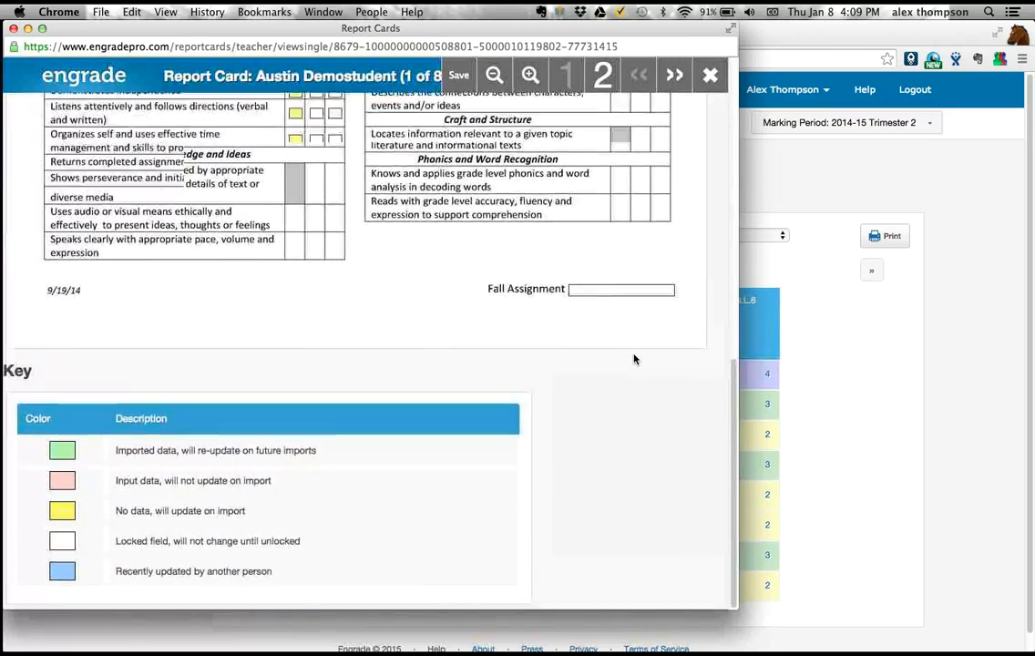
scroll(634, 359, "up", 2)
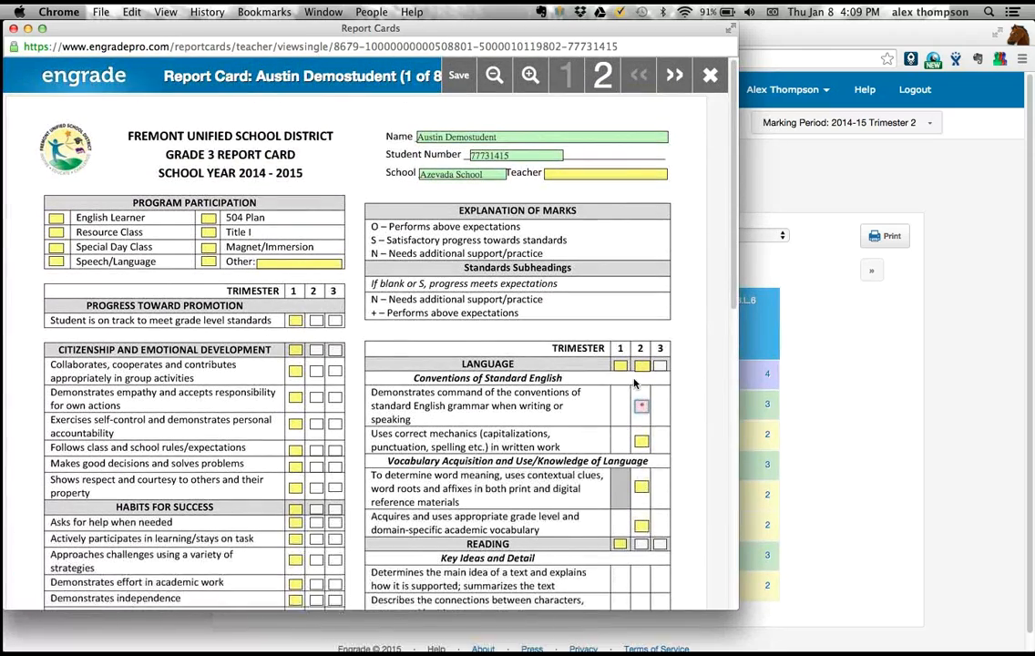
left_click(641, 442)
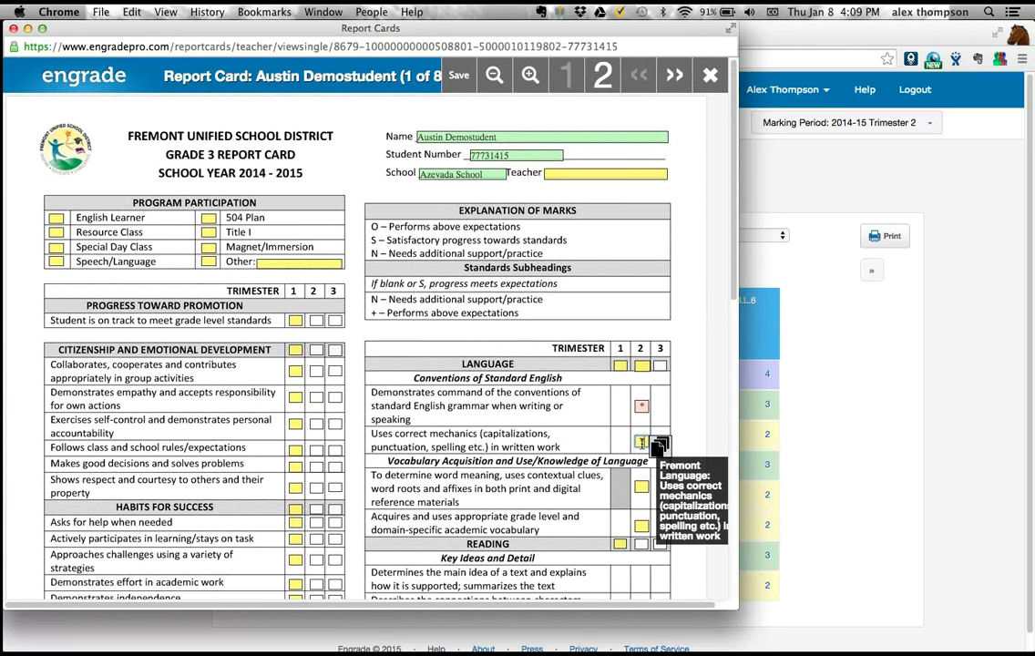
type("*")
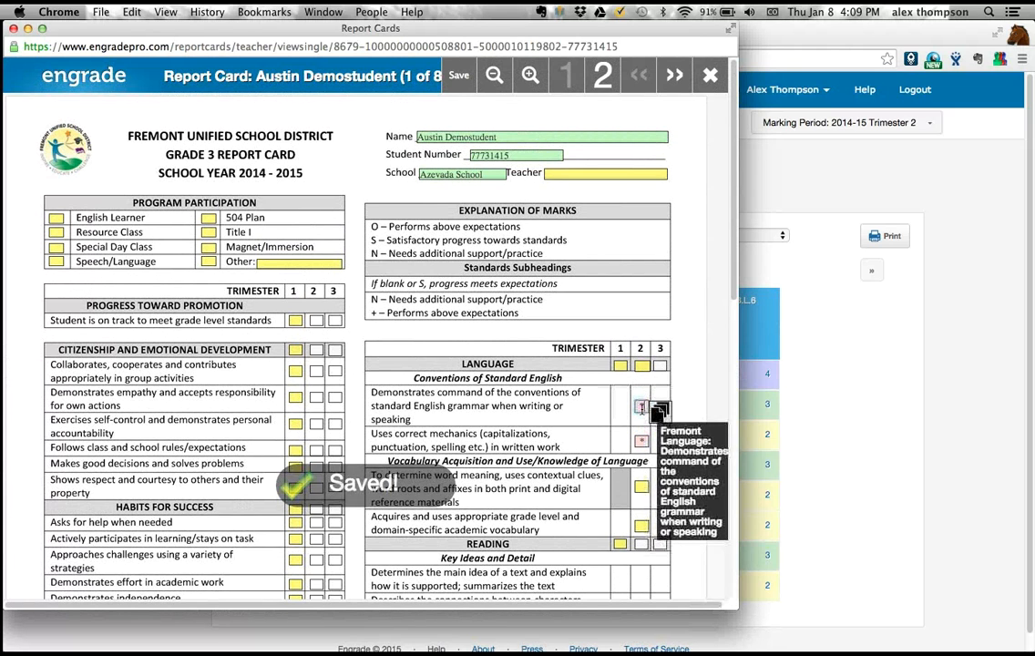
- Remove the asterisks from the Trimester 2 grammar and correct mechanics marks
left_click(642, 409)
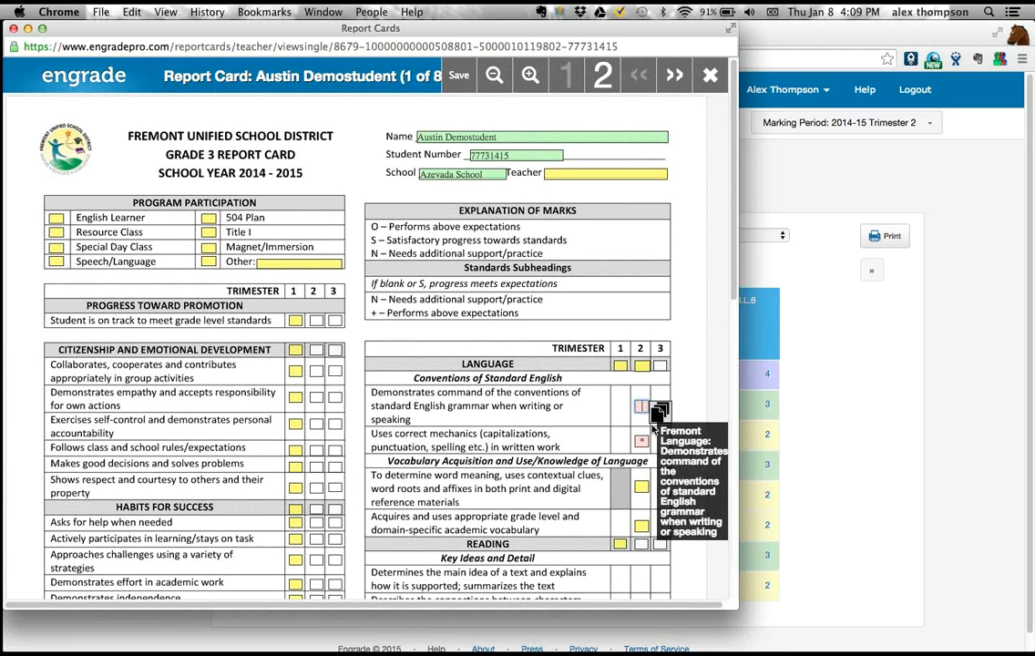
key("BackSpace")
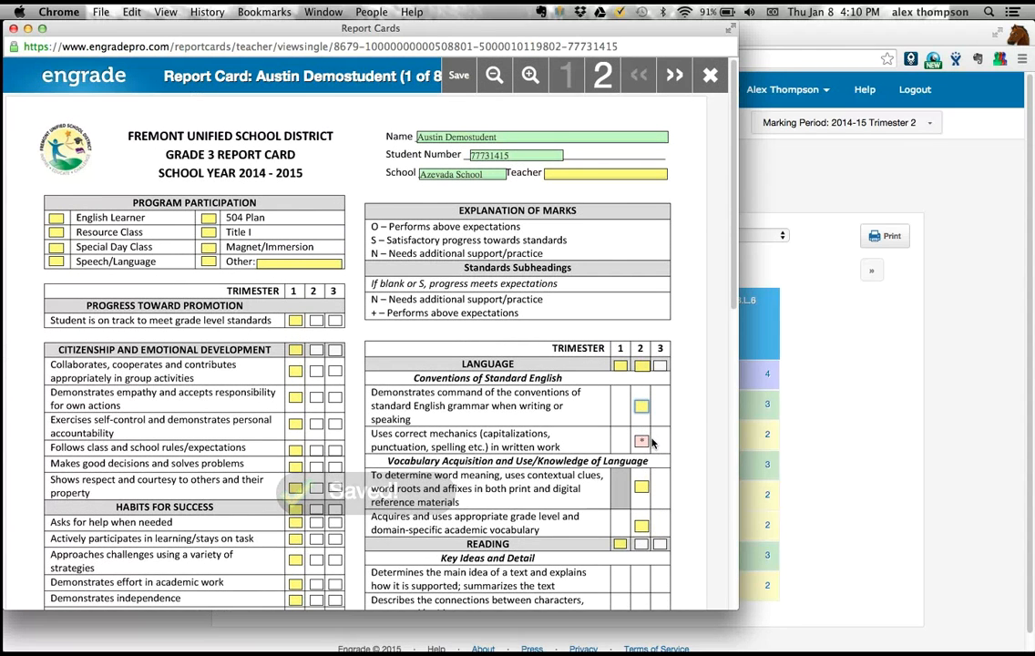
left_click(648, 442)
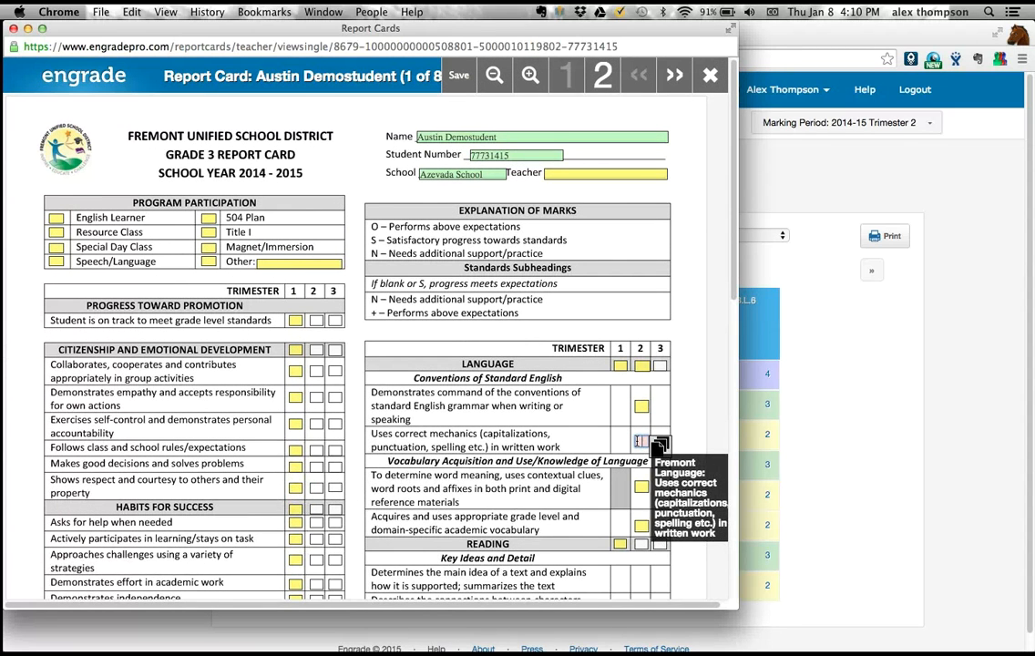
key("BackSpace")
- Switch to the PowerPoint presentation and briefly highlight the contact details on the "How to get help" slide
key("super+Tab")
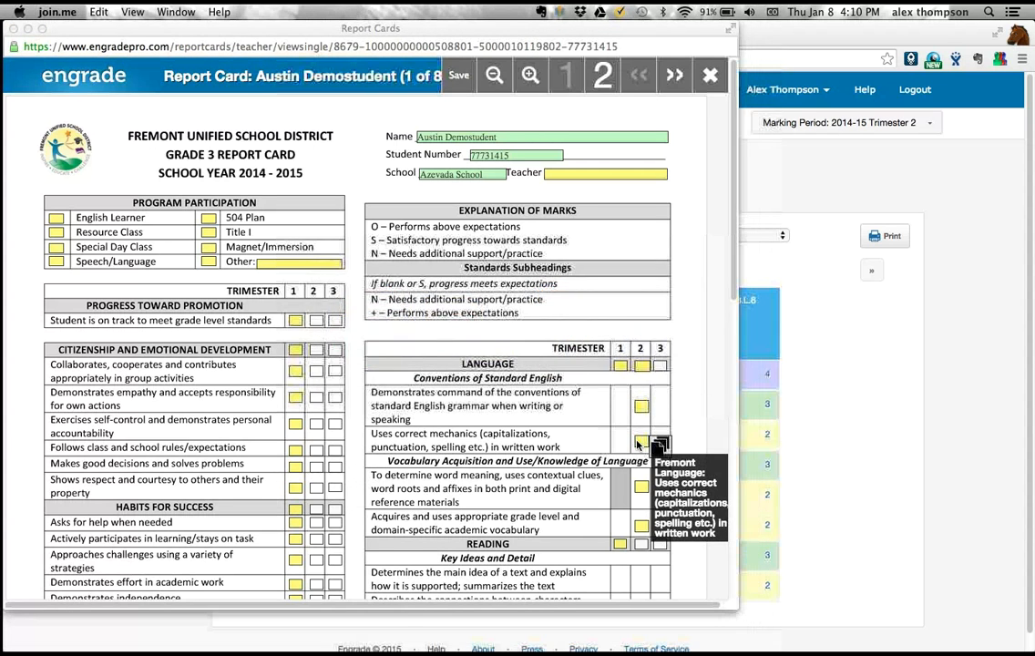
key("super+Tab")
key("super+Tab")
left_click(575, 328)
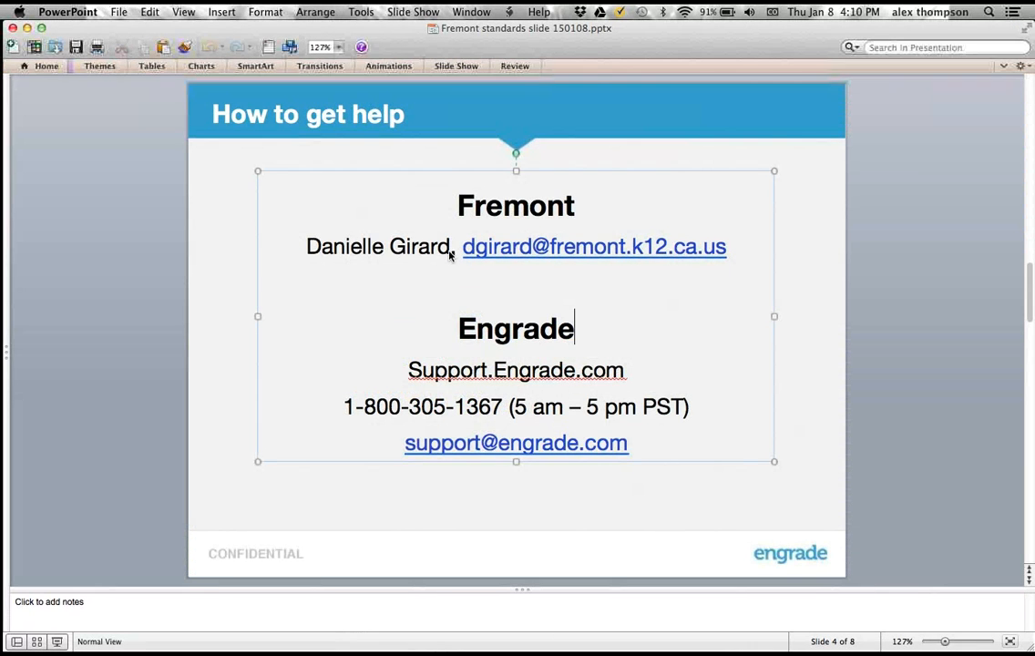
left_click_drag(419, 199, 712, 439)
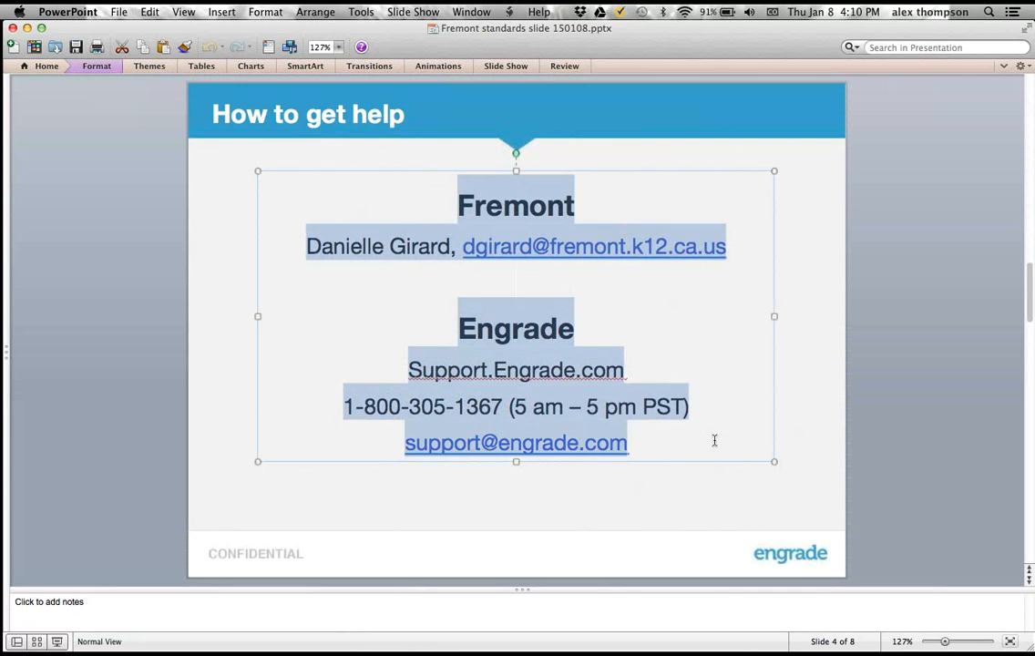
left_click(687, 345)
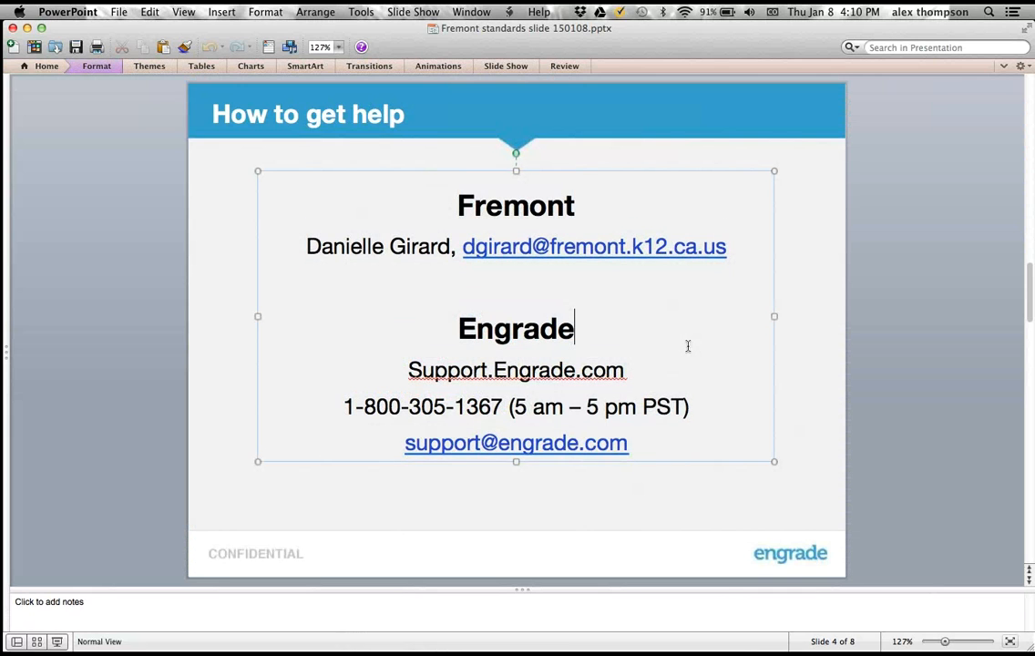
left_click(804, 214)
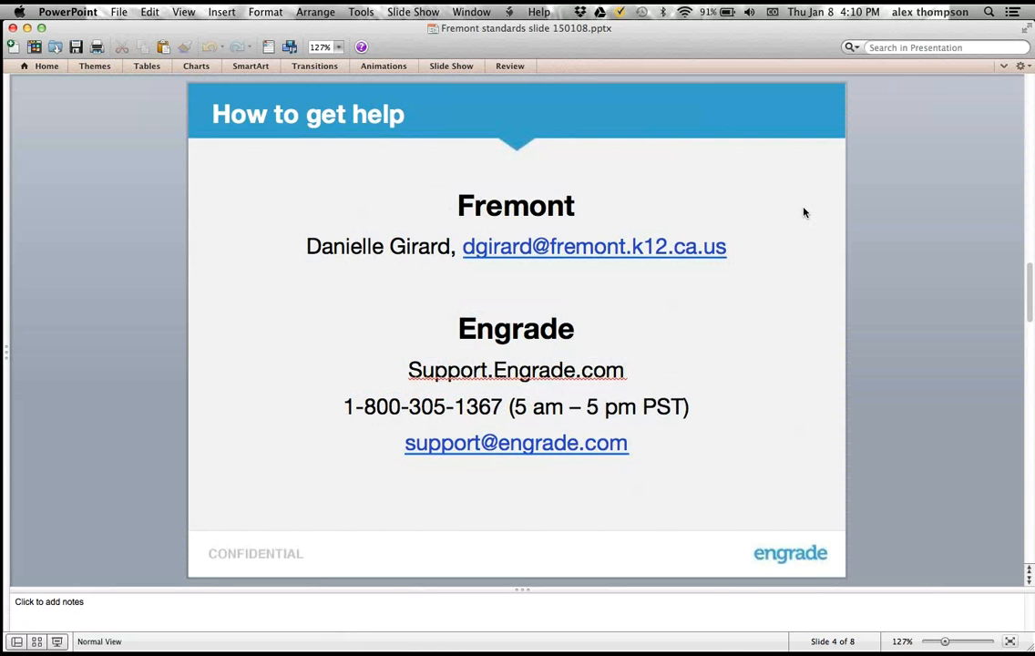